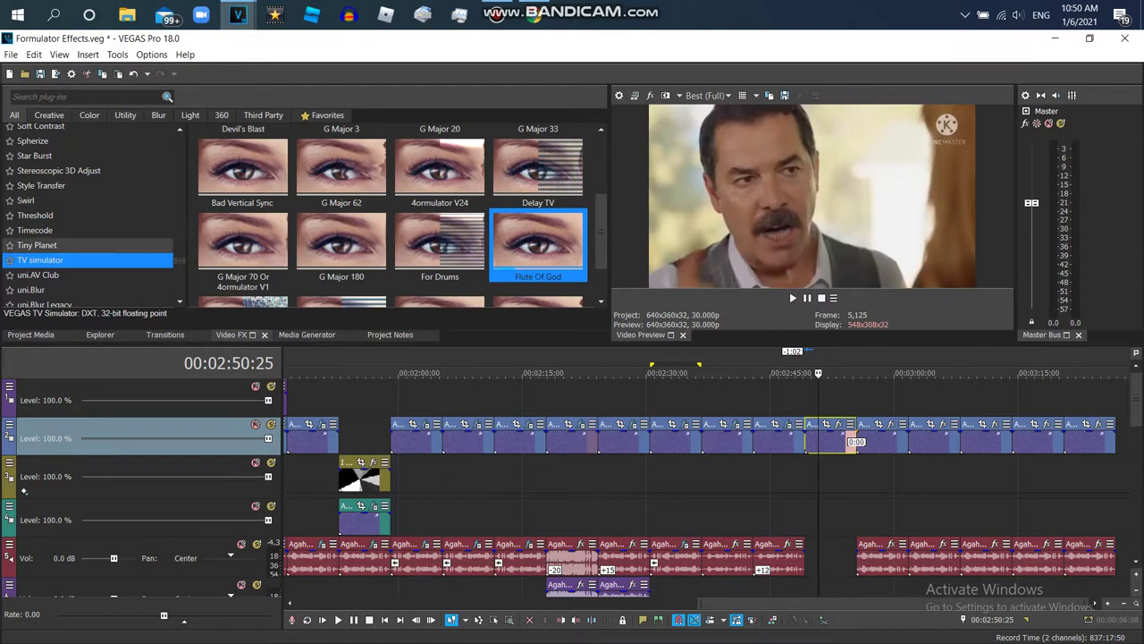
Step: Add the Wave effect with the Reset to None preset to the video event at 00:02:50:25
scroll(90, 214, "down", 10)
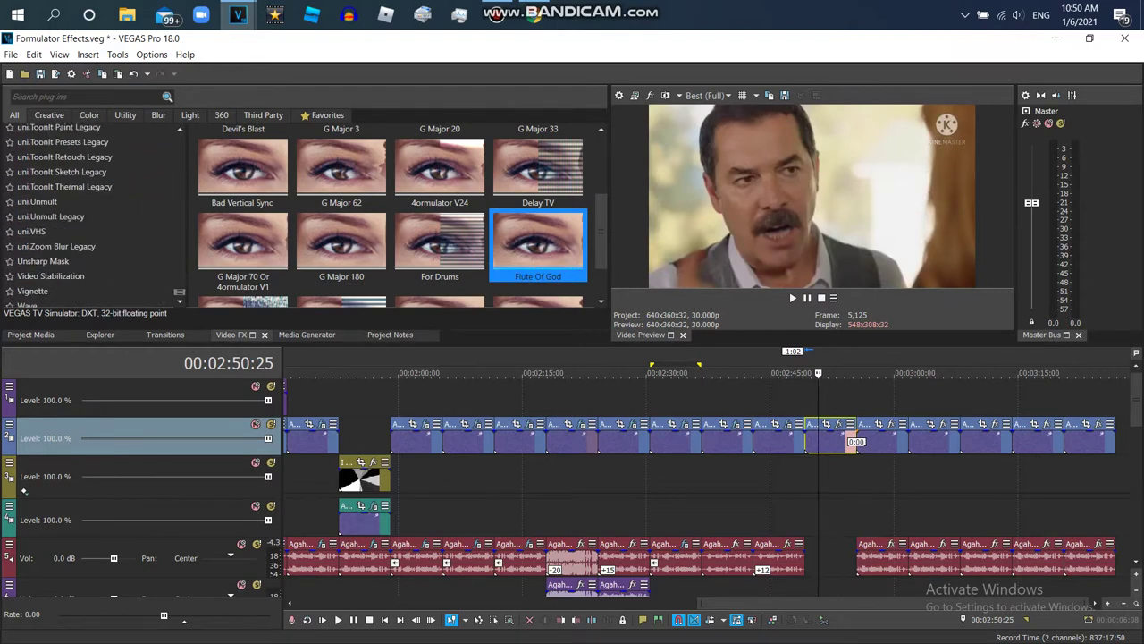
left_click(26, 304)
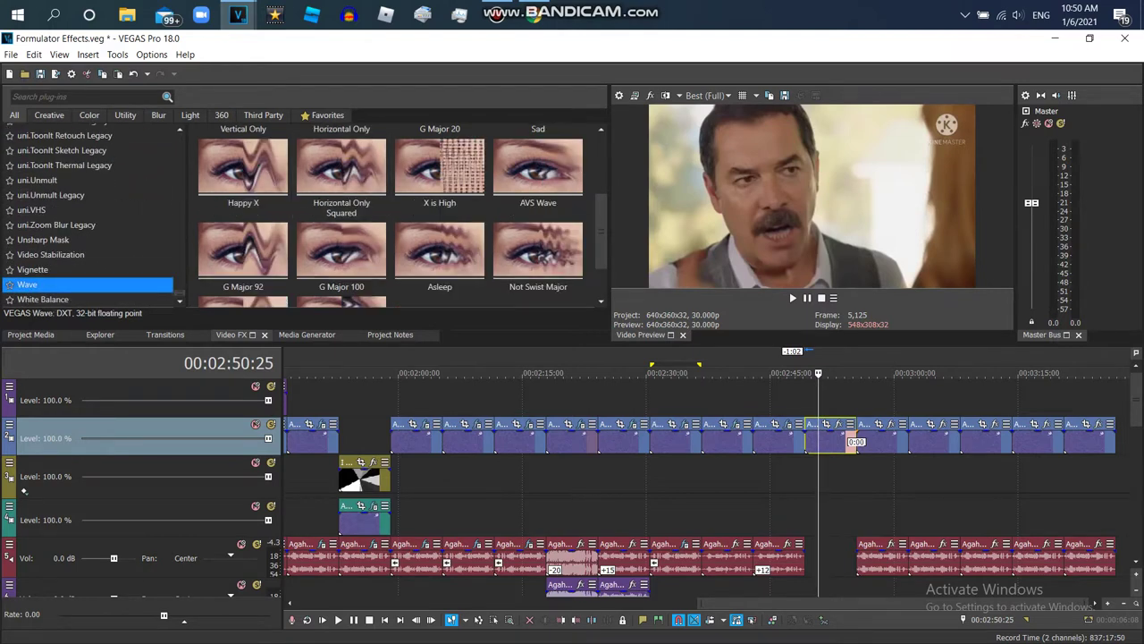
left_click_drag(242, 161, 831, 436)
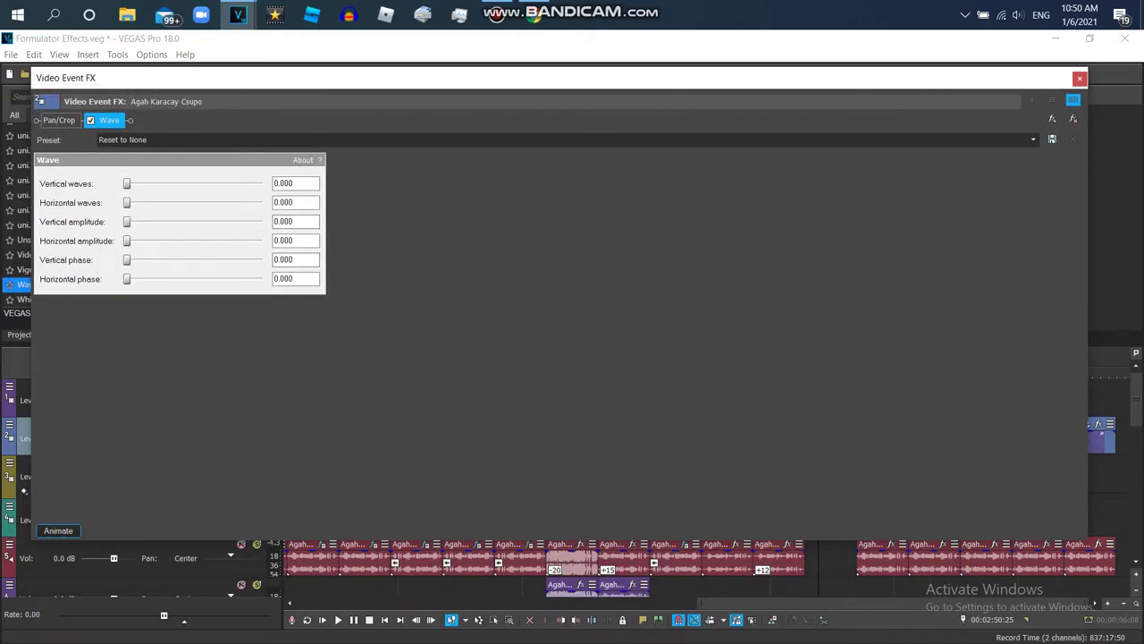
Step: Animate the Wave effect so it reaches the X is High preset at the end of the event
left_click(58, 530)
key("End")
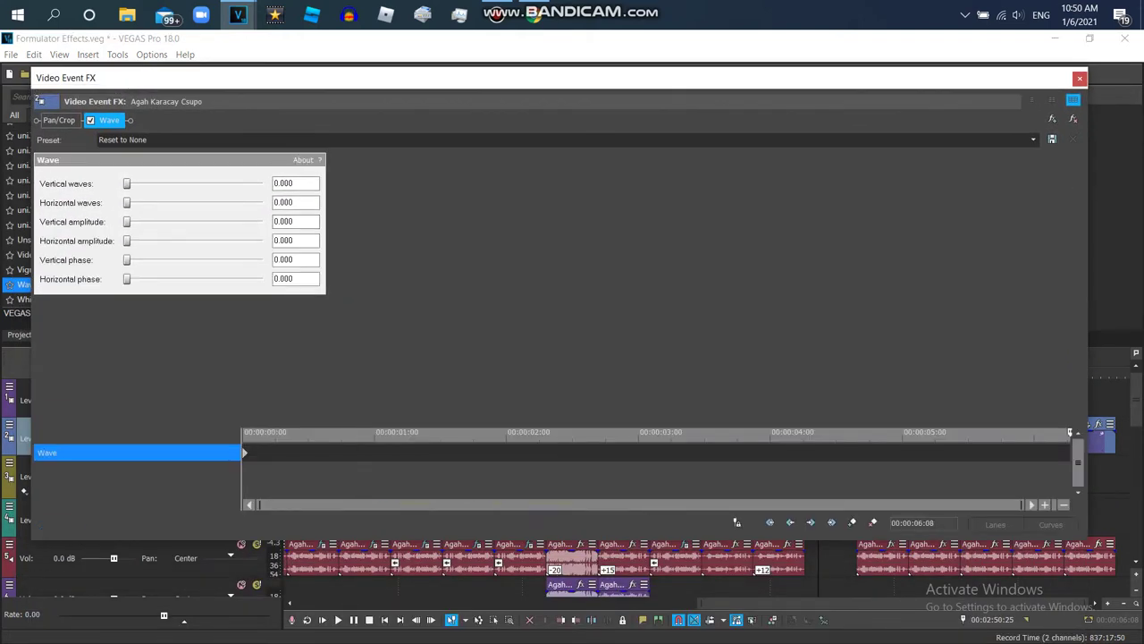
key("alt+Down")
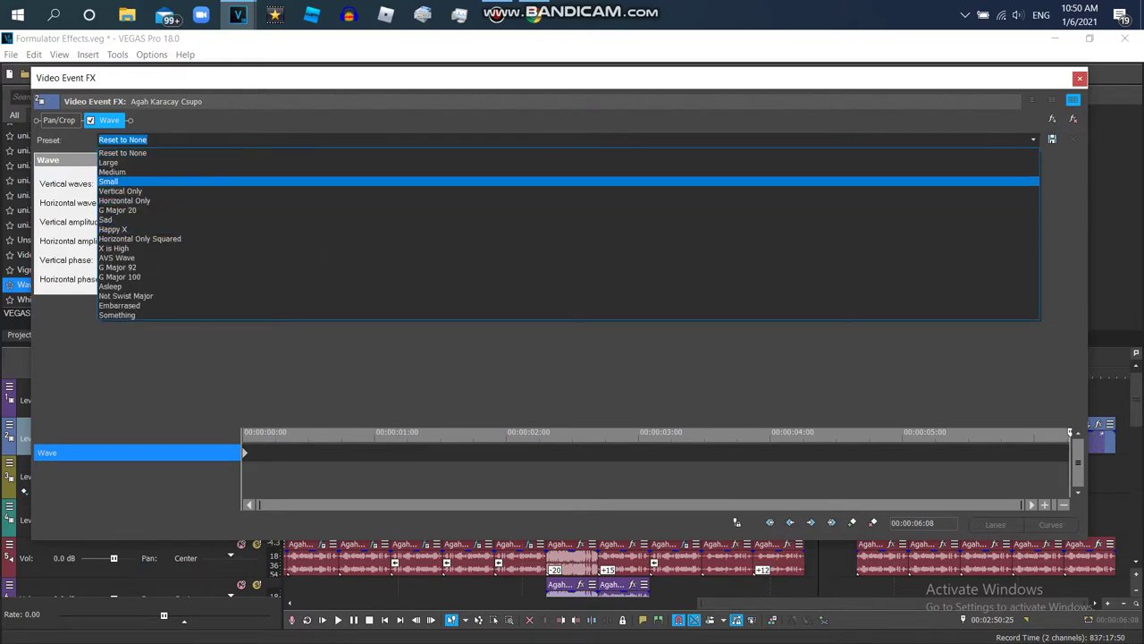
key("Up")
key("Up")
key("Return")
Step: Add the HSL Adjust effect with the Invert Color preset to the same video event
left_click_drag(43, 79, 51, 384)
scroll(94, 215, "up", 15)
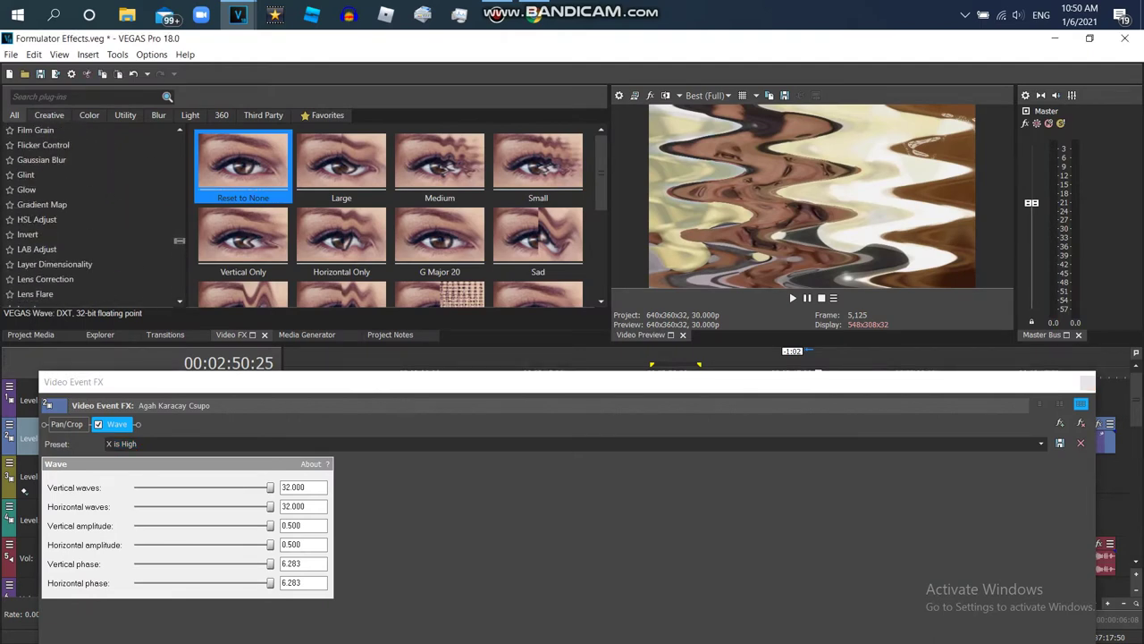
left_click(94, 219)
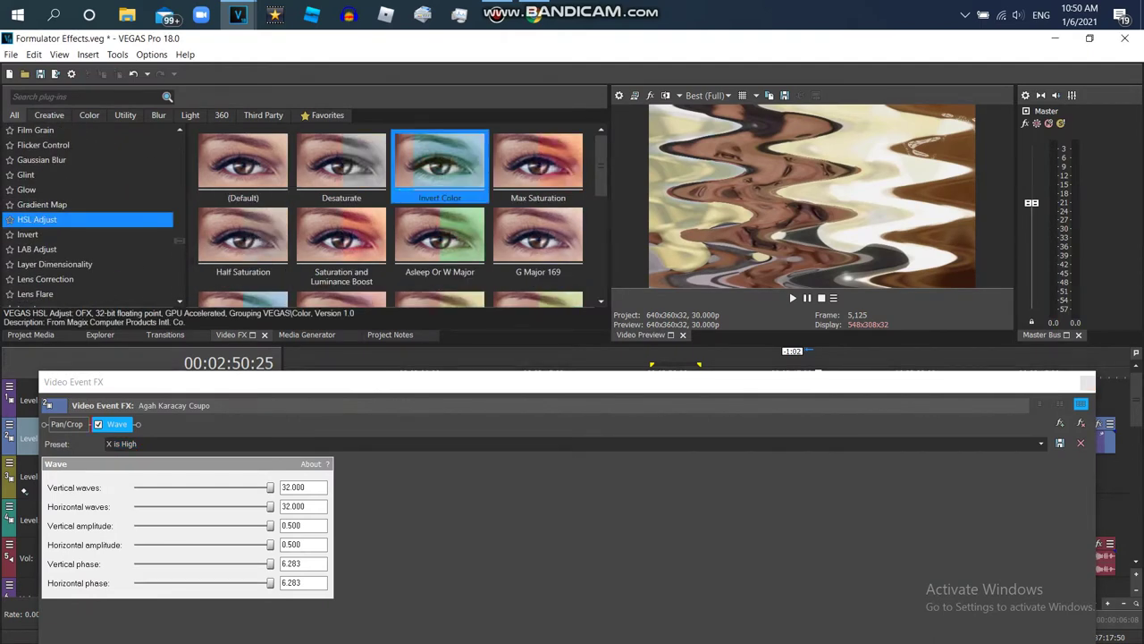
Step: Add the Channel Blend effect with the RGBA -> BGRA preset to the video event and close its effects window
scroll(90, 214, "up", 6)
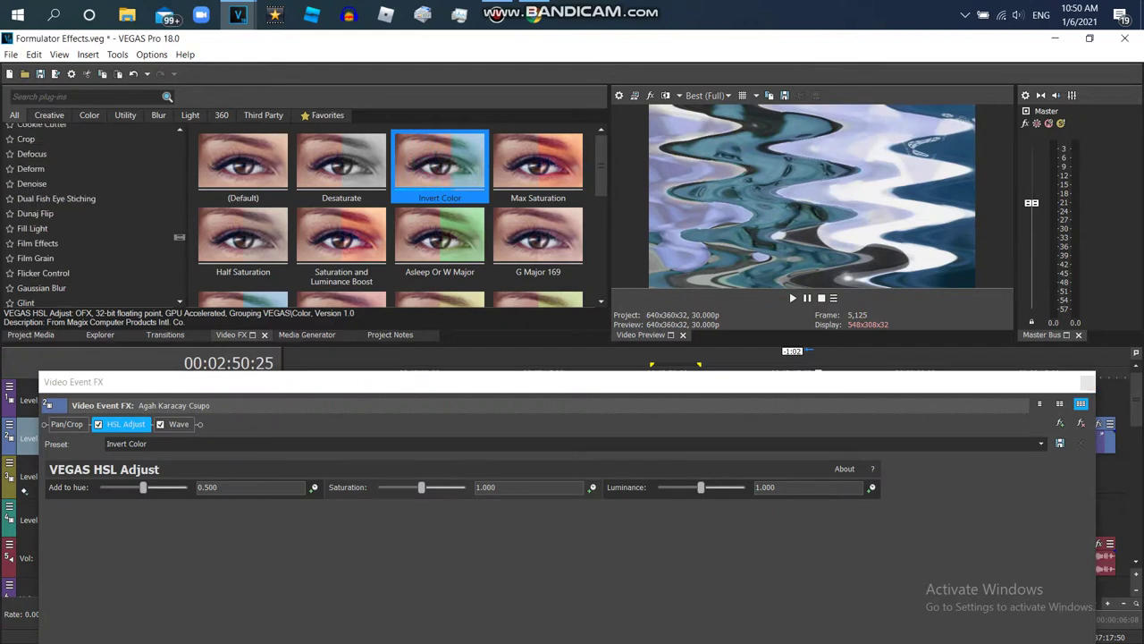
scroll(89, 215, "up", 1)
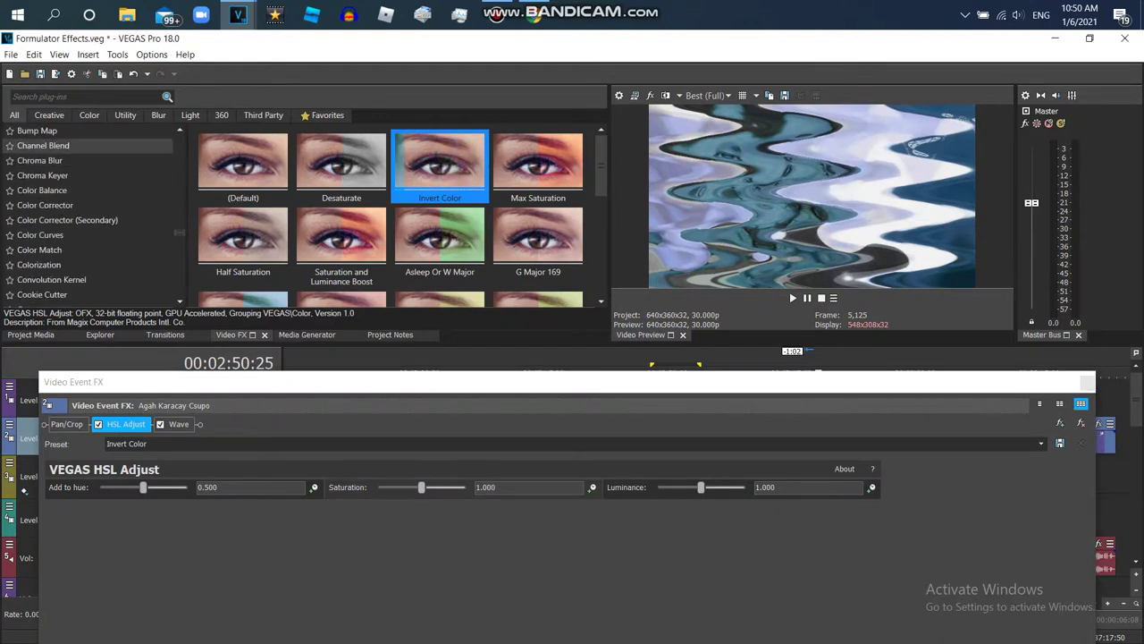
left_click(43, 144)
double_click(243, 266)
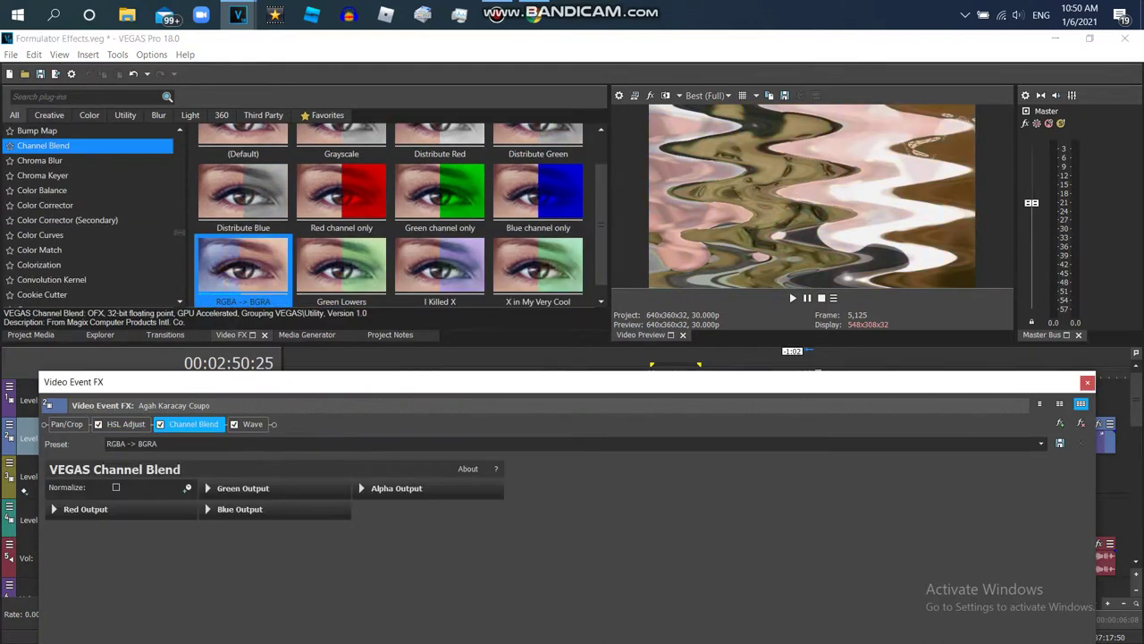
key("Escape")
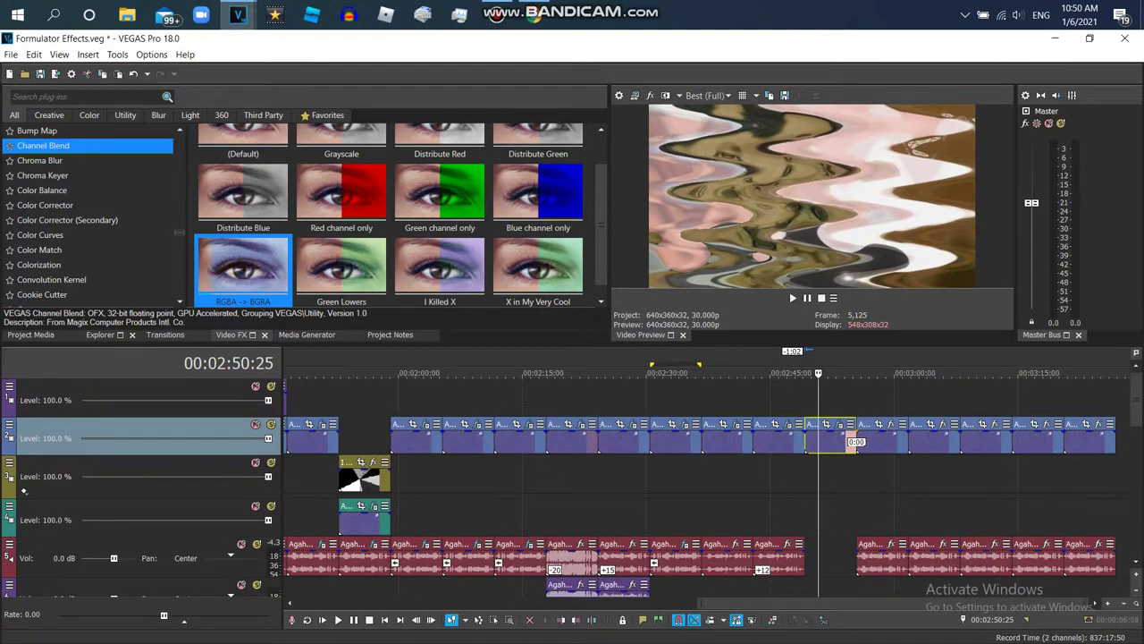
Step: Place the Electronic Sounds clip's audio in the gap beneath the edited video event and delete the extra video track
key("alt+1")
key("Escape")
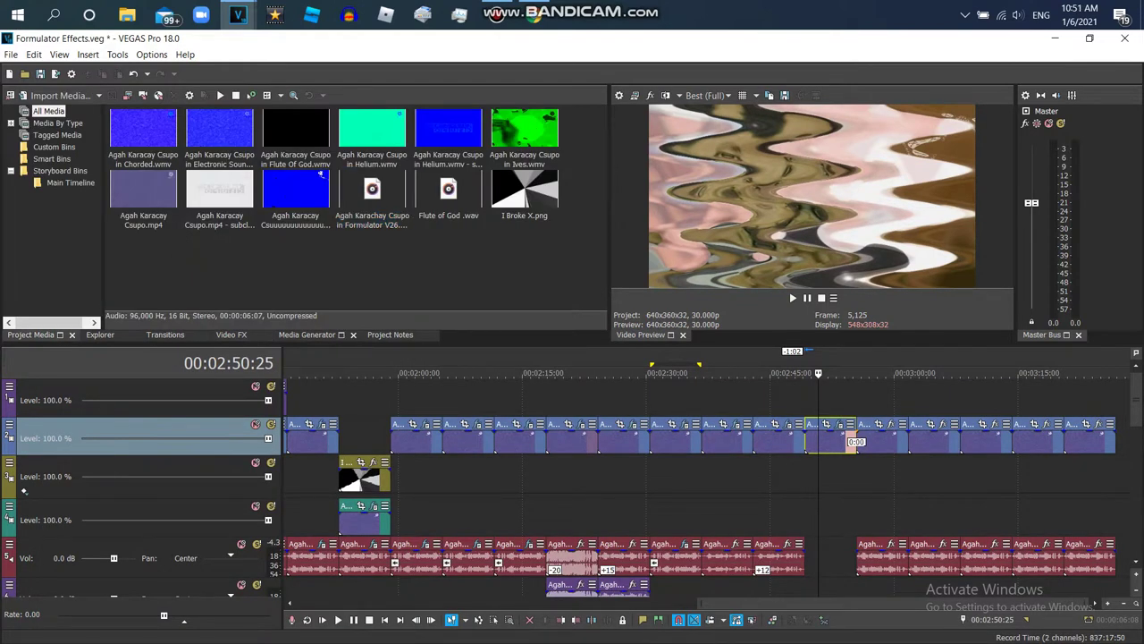
left_click(219, 129)
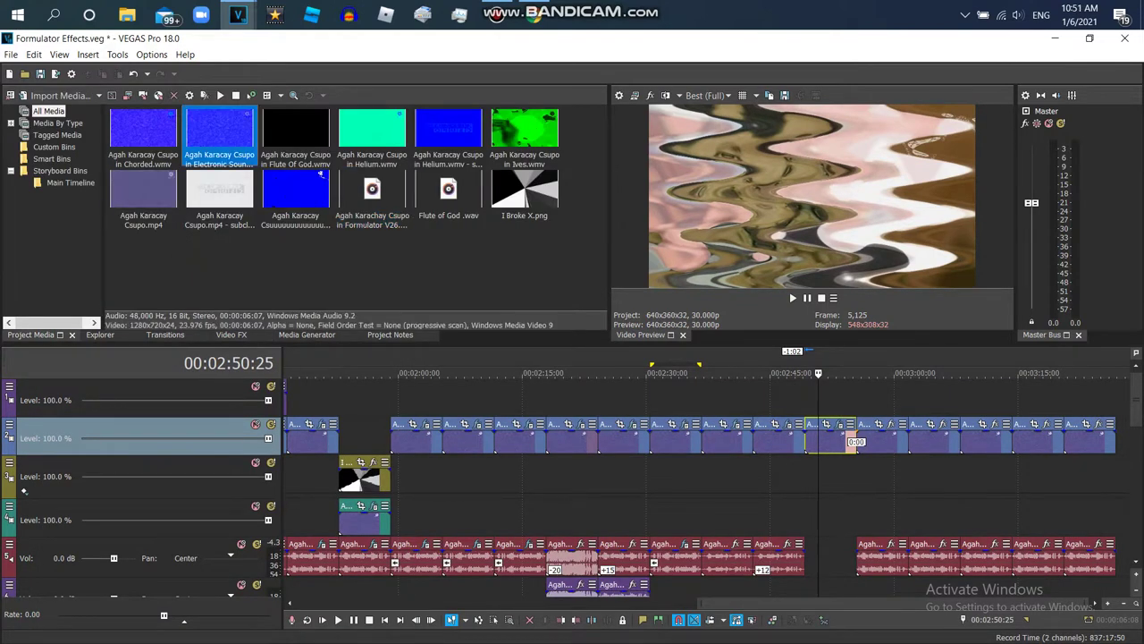
left_click_drag(809, 523, 805, 528)
right_click(792, 534)
left_click(841, 372)
left_click_drag(830, 558, 837, 518)
right_click(792, 536)
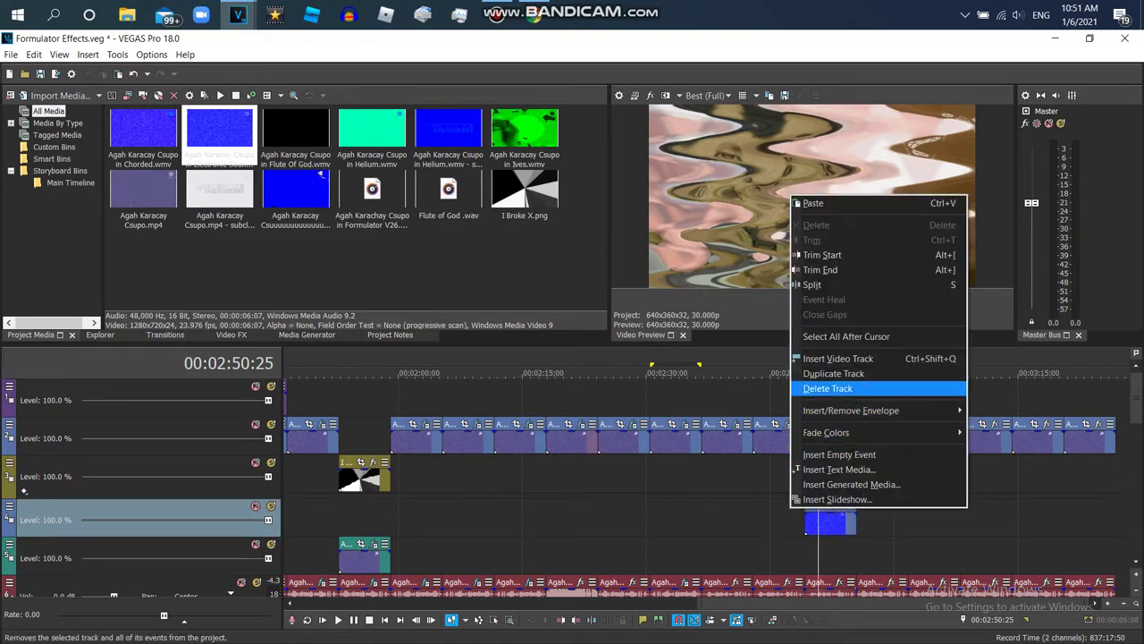
left_click(840, 388)
Step: Set the Electronic Sounds audio event to élastique Pro stretching with a pitch change of -1
right_click(838, 545)
left_click(894, 634)
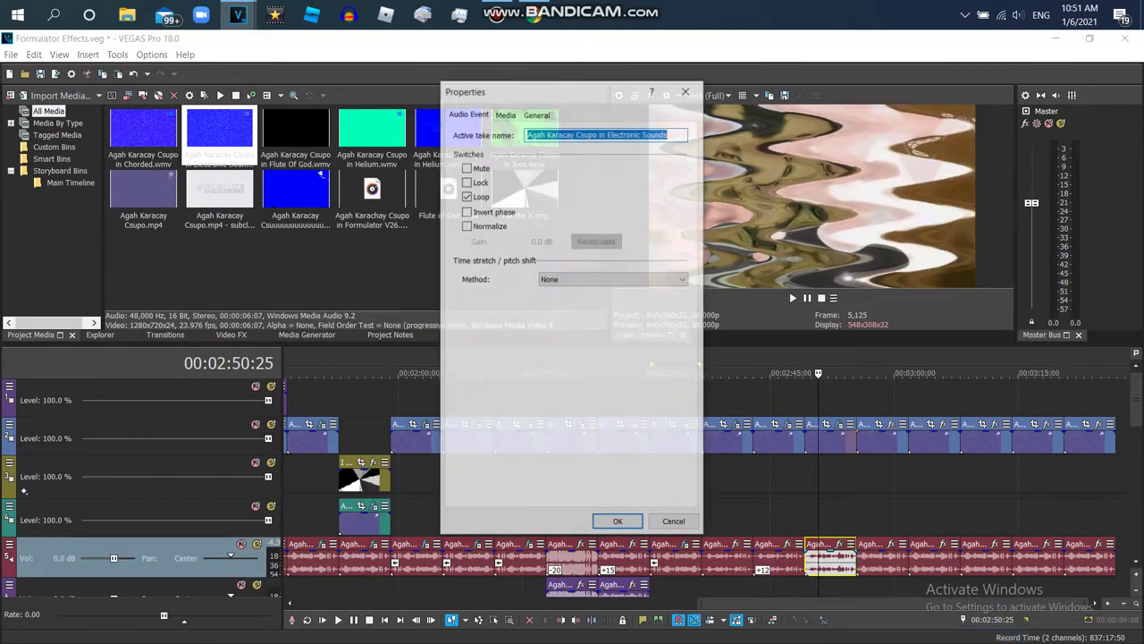
left_click(554, 288)
left_click(613, 299)
left_click(613, 299)
left_click(613, 299)
left_click(555, 311)
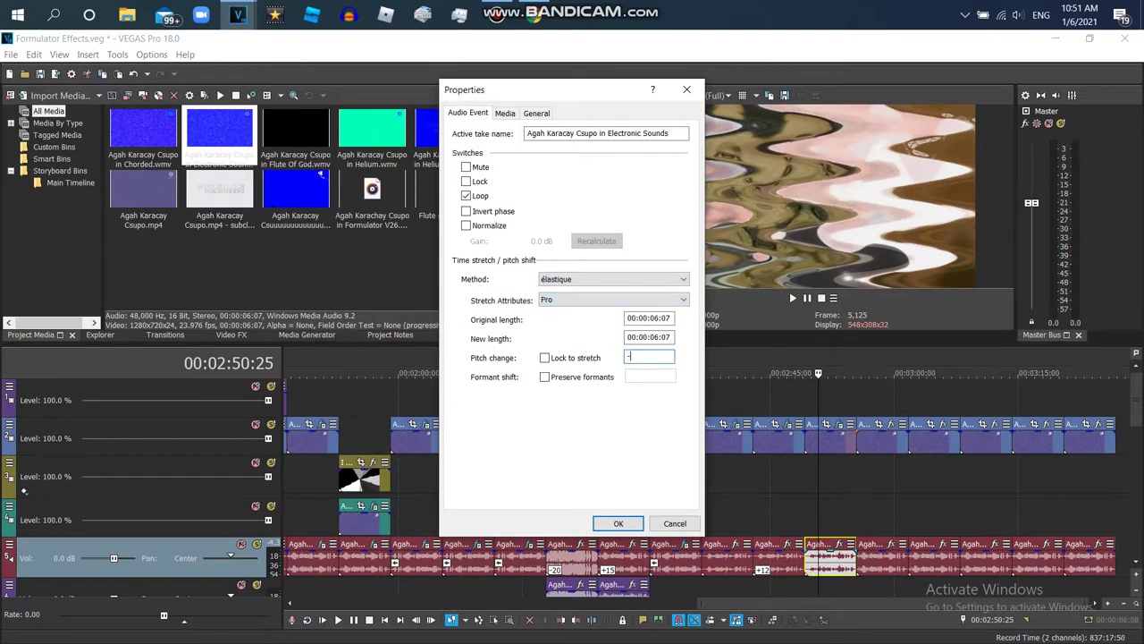
key("Return")
Step: Layer a second copy of the Electronic Sounds audio directly below the first and delete the extra video track
scroll(698, 483, "down", 2)
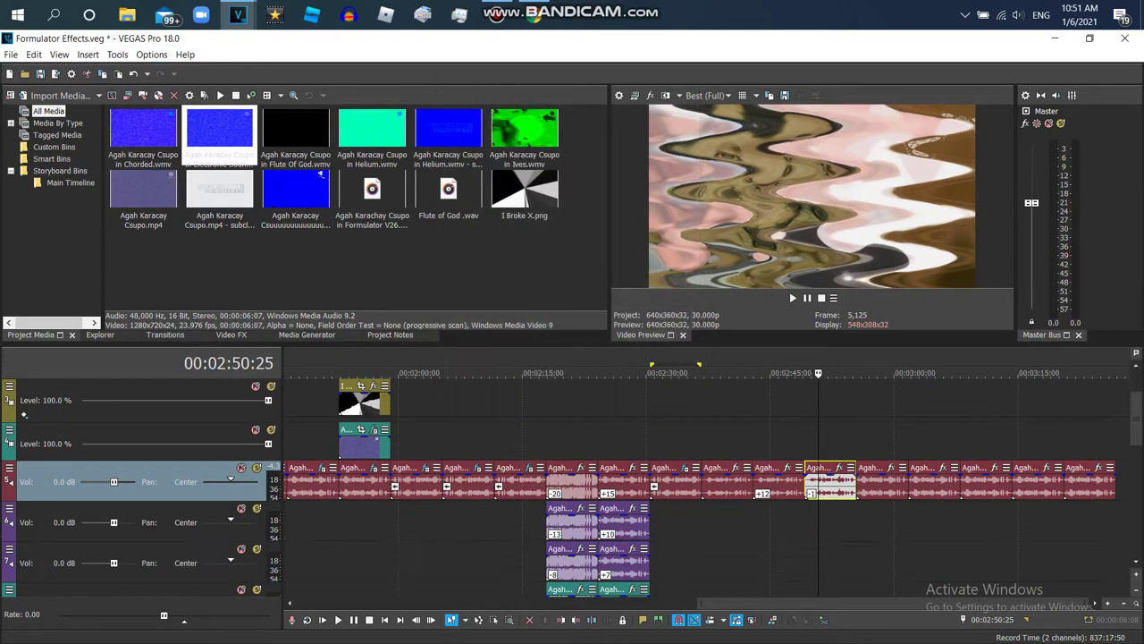
left_click_drag(825, 520, 826, 550)
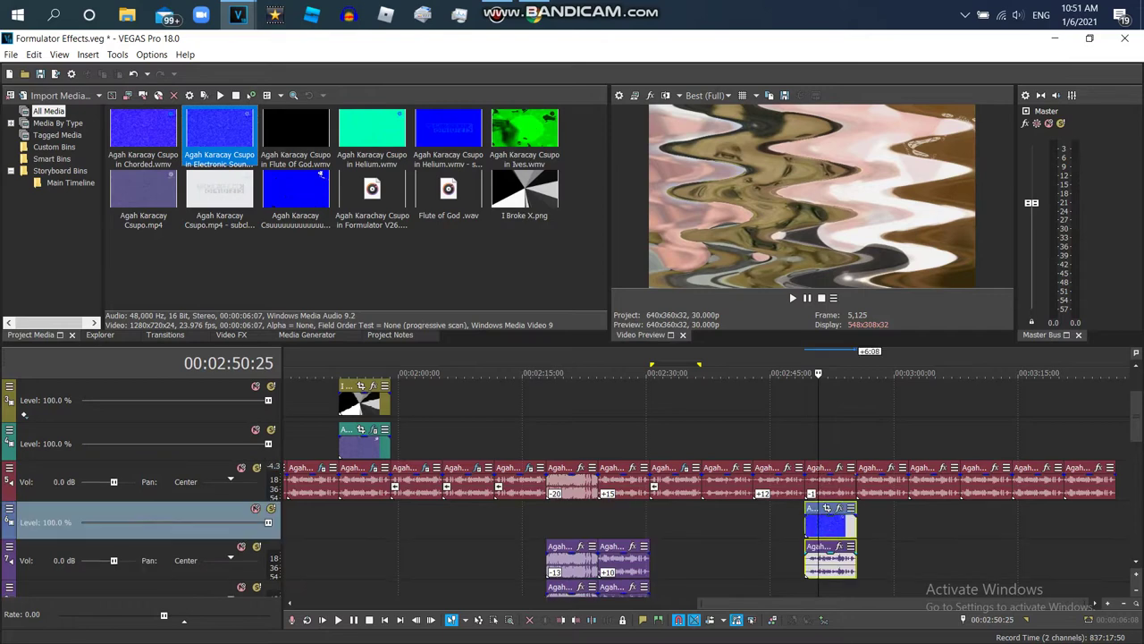
right_click(767, 518)
left_click(803, 400)
Step: Set the second Electronic Sounds audio event to élastique Pro stretching with a pitch change of -5
right_click(829, 520)
left_click(872, 628)
left_click(613, 299)
left_click(614, 300)
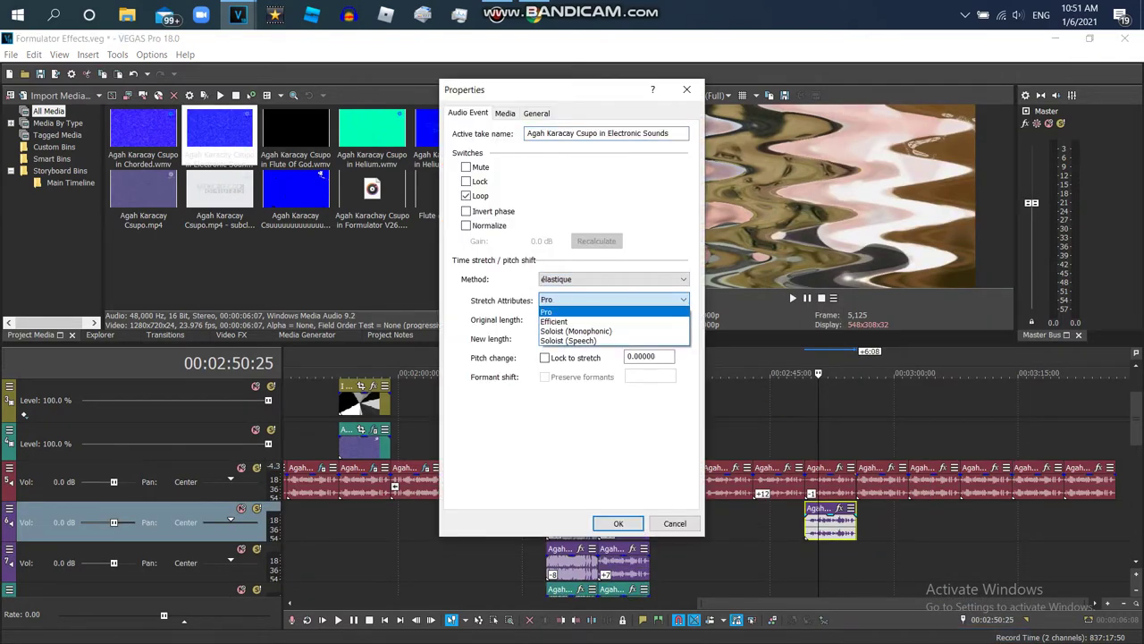
left_click(613, 309)
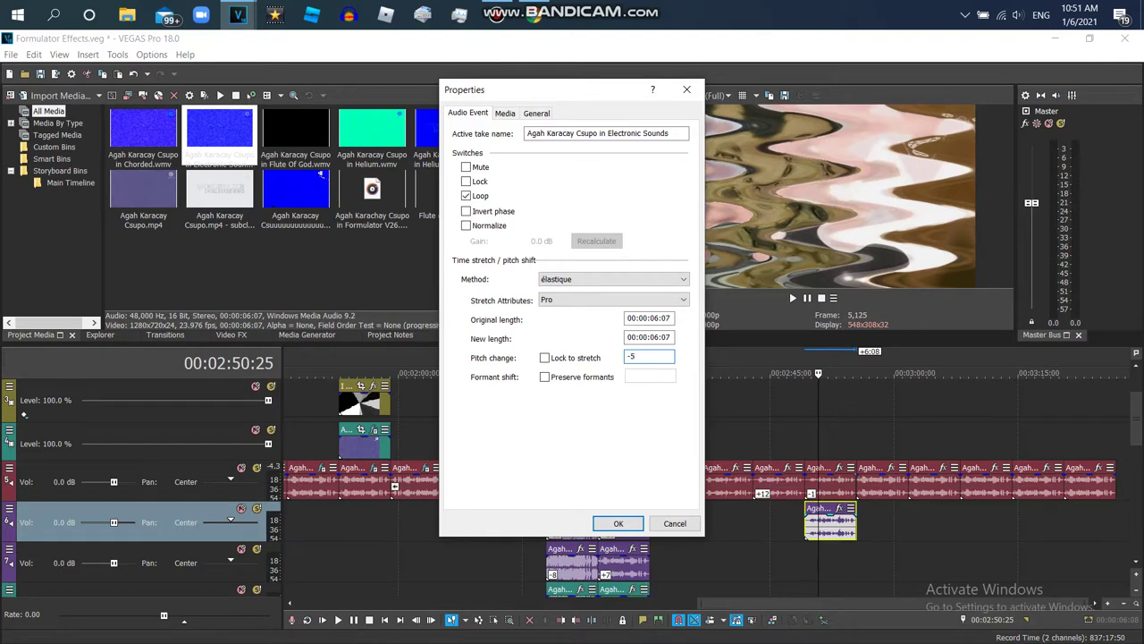
left_click(618, 523)
Step: Preview the layered audio and set the second copy's pitch change to -6
key("space")
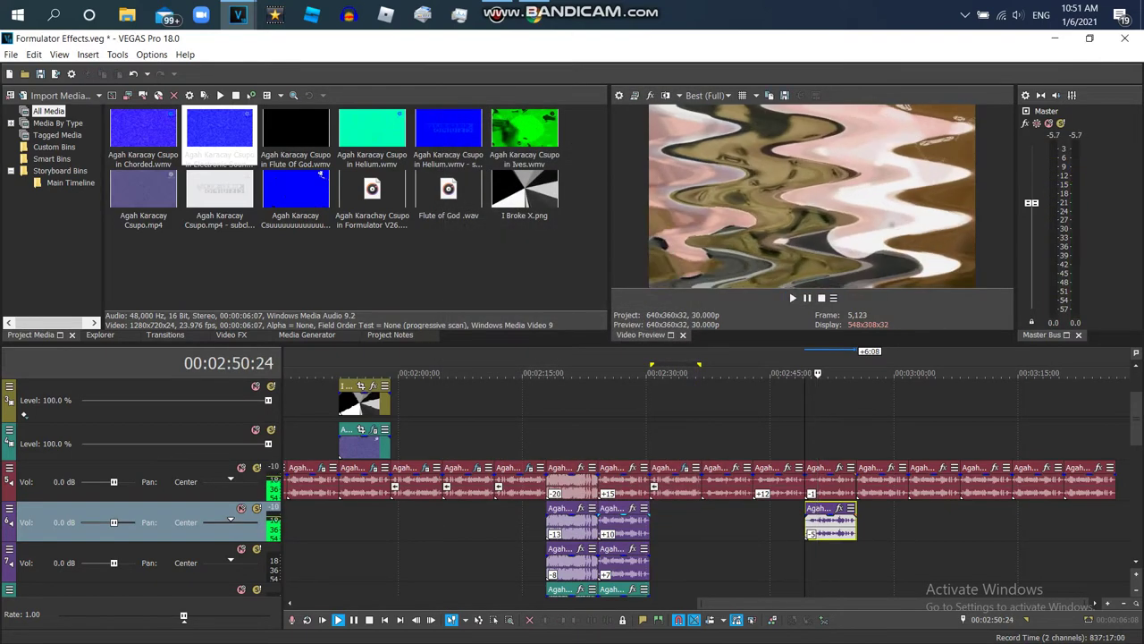
right_click(831, 523)
left_click(872, 625)
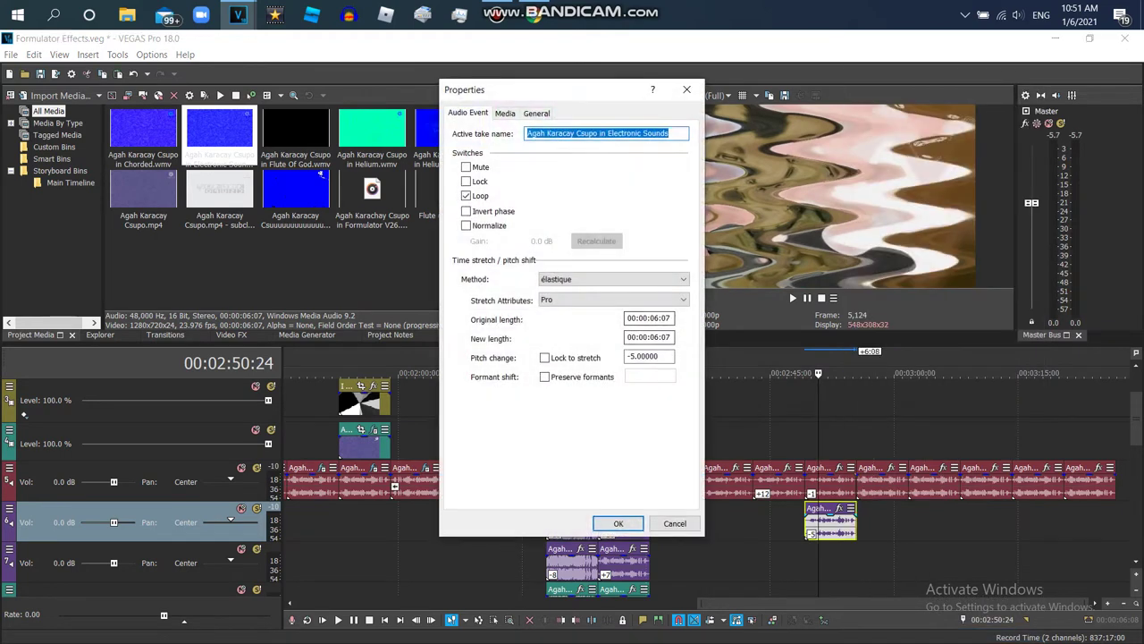
key("Return")
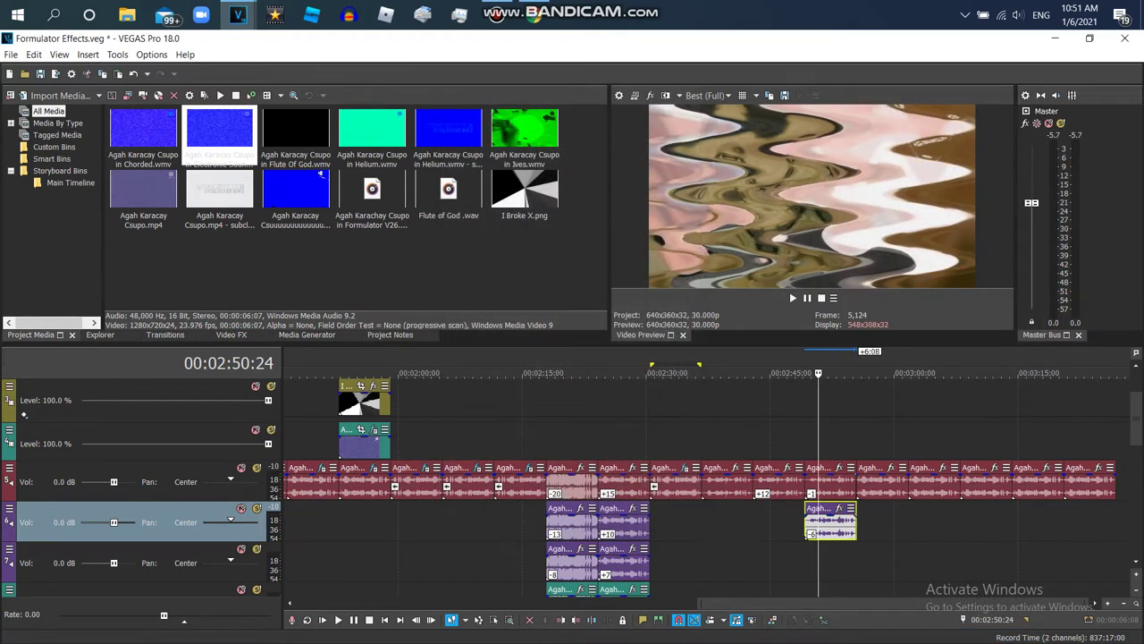
key("space")
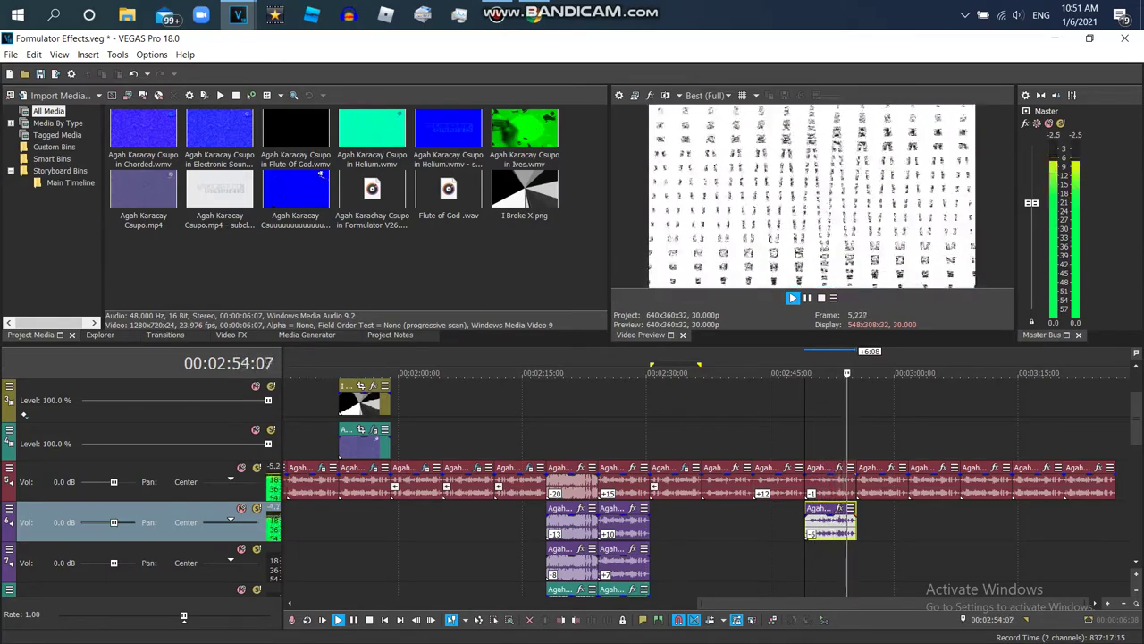
key("Return")
Step: Switch to YouTube, watch "Klasky csupo in formulator v29" from the playlist, and return to VEGAS Pro
key("alt+Tab")
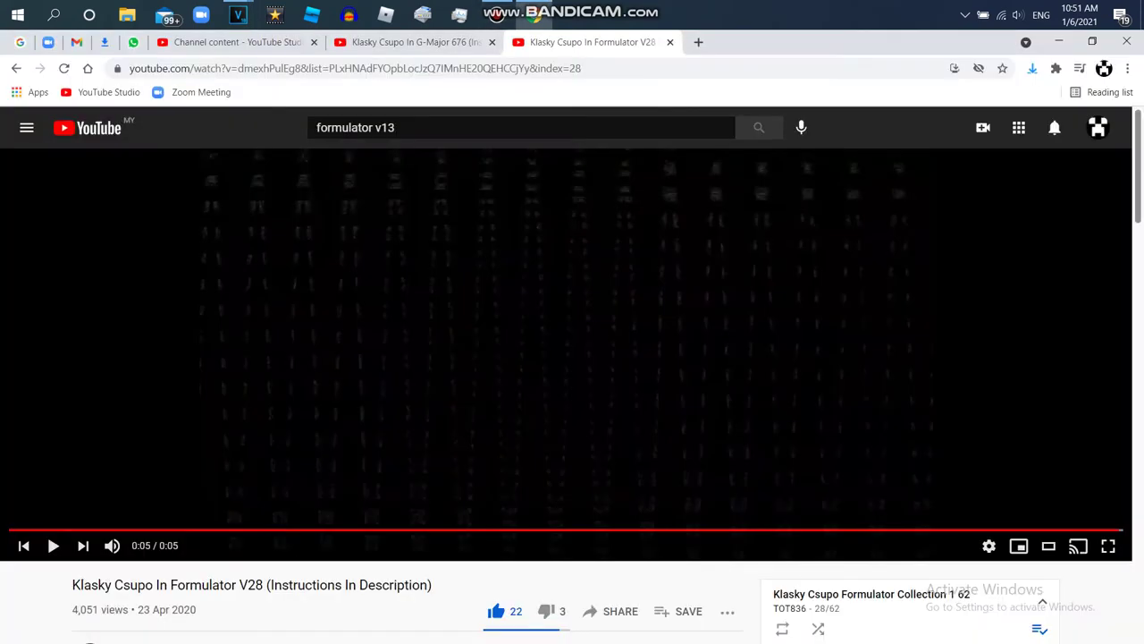
scroll(840, 537, "down", 4)
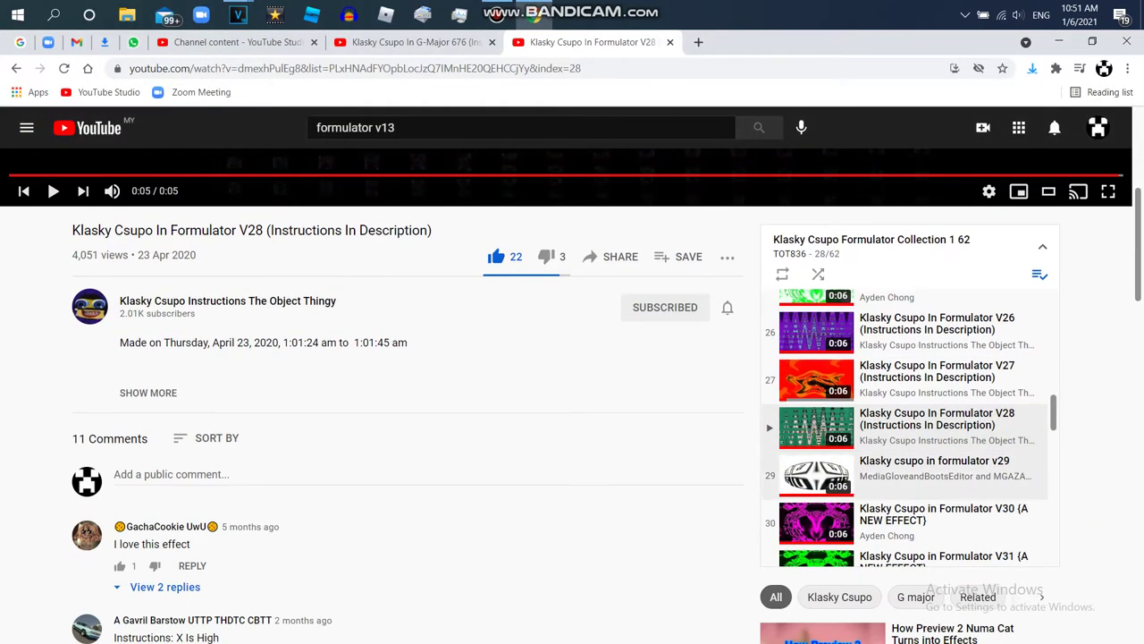
left_click(893, 608)
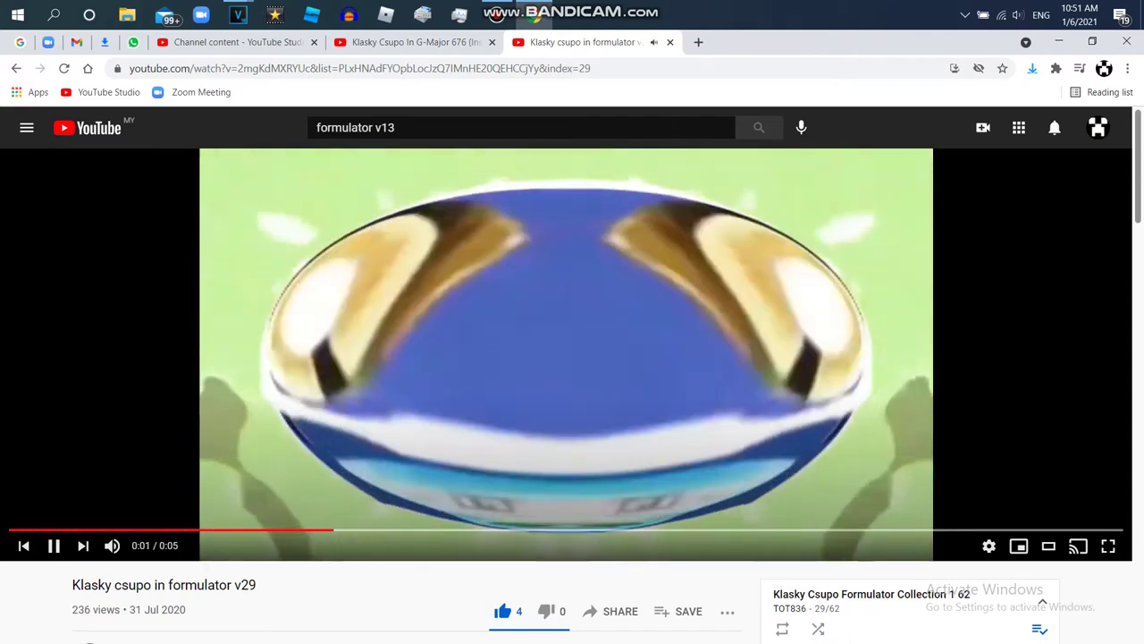
key("space")
mouse_move(237, 14)
left_click(143, 76)
Step: Reverse the main audio track's event at 00:02:58:12
left_click_drag(831, 520, 881, 480)
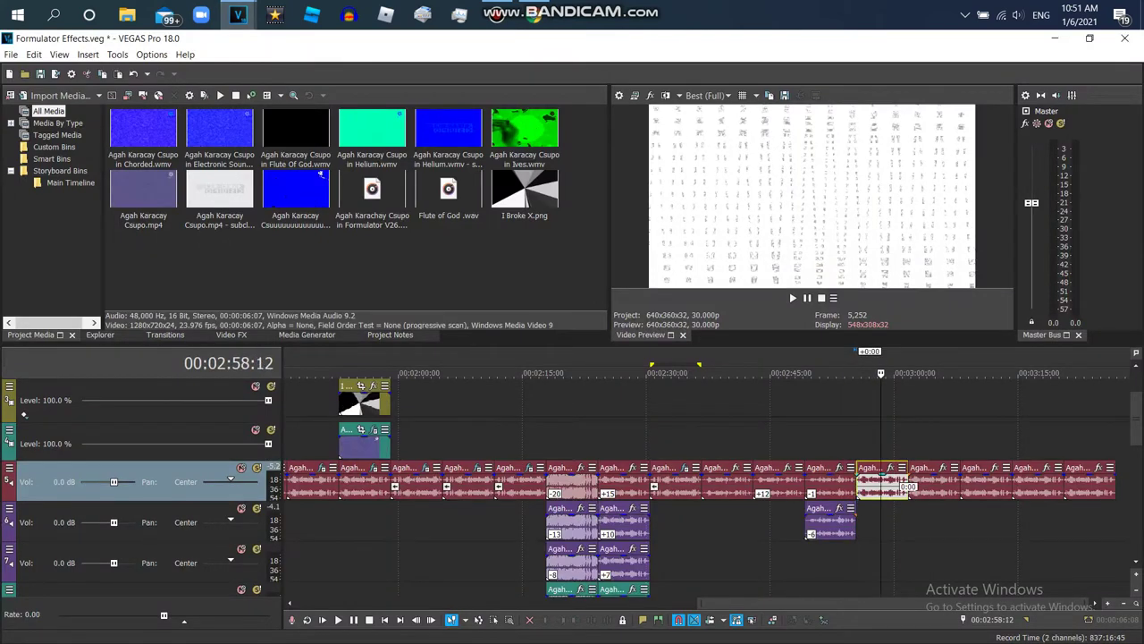
right_click(881, 480)
left_click(921, 450)
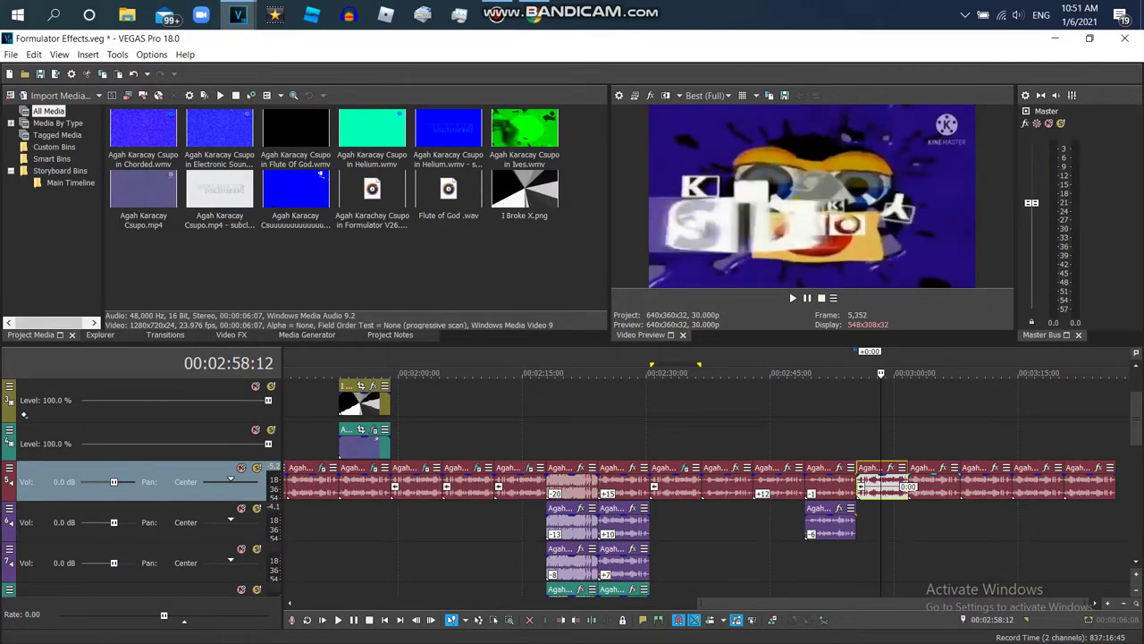
Step: Remove the reversed audio event near 00:02:58 and delete the extra audio track inserted above it
right_click(1128, 480)
left_click(1055, 339)
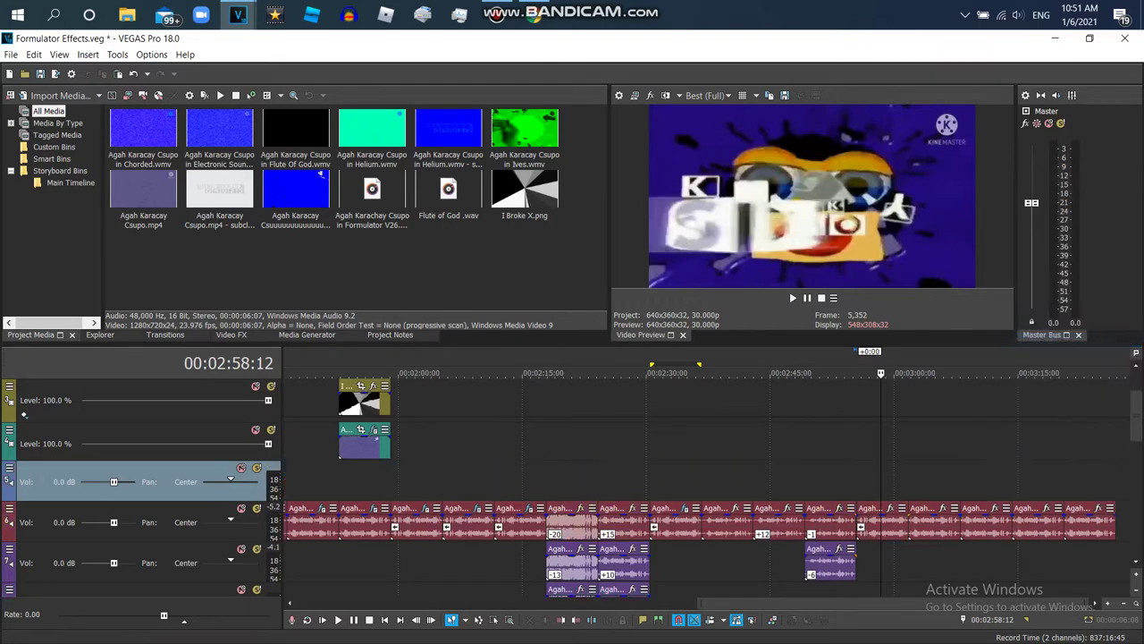
left_click(881, 521)
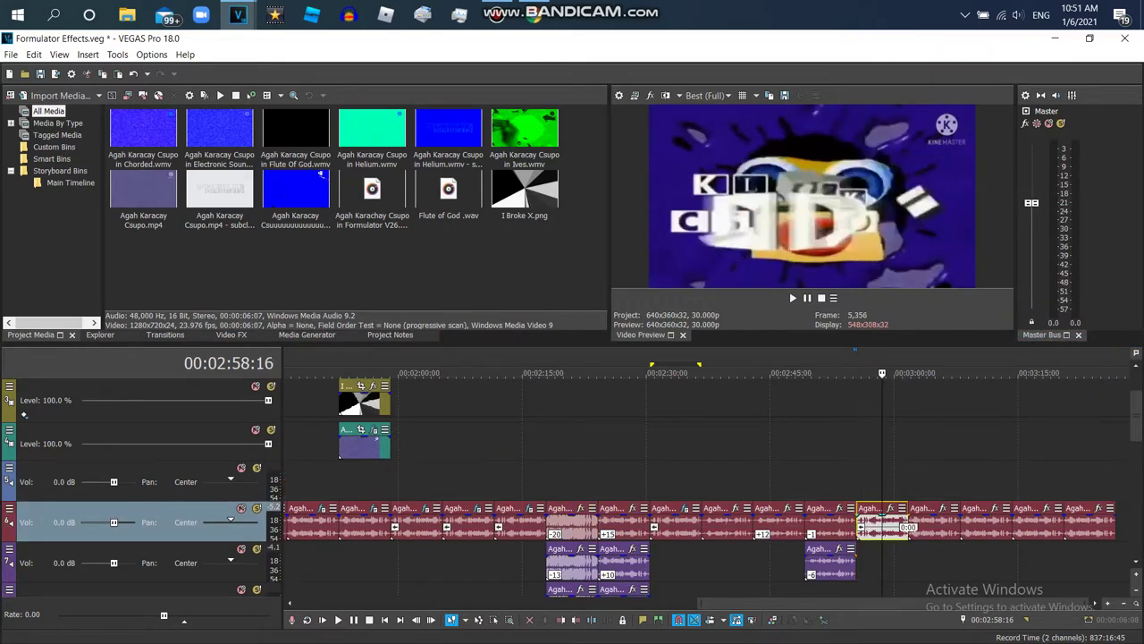
left_click_drag(880, 521, 881, 480)
right_click(844, 480)
left_click(894, 378)
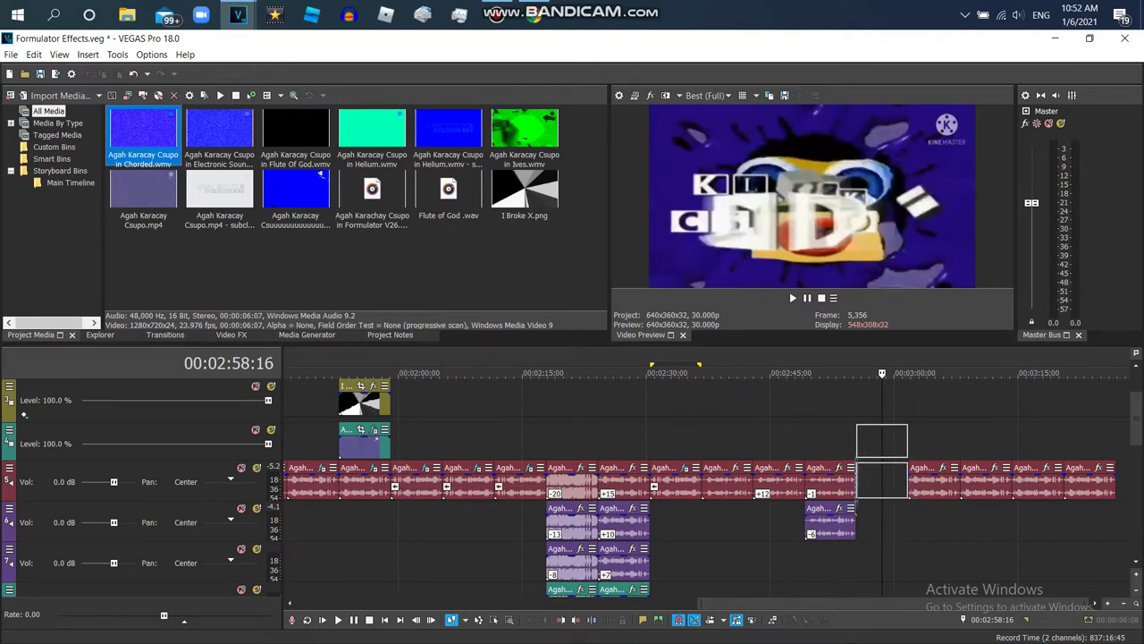
Step: Place the Chorded clip's audio in the emptied gap near 00:02:58 and delete its video event and the extra video track
left_click_drag(883, 441, 882, 441)
right_click(831, 438)
left_click(894, 294)
left_click(882, 483)
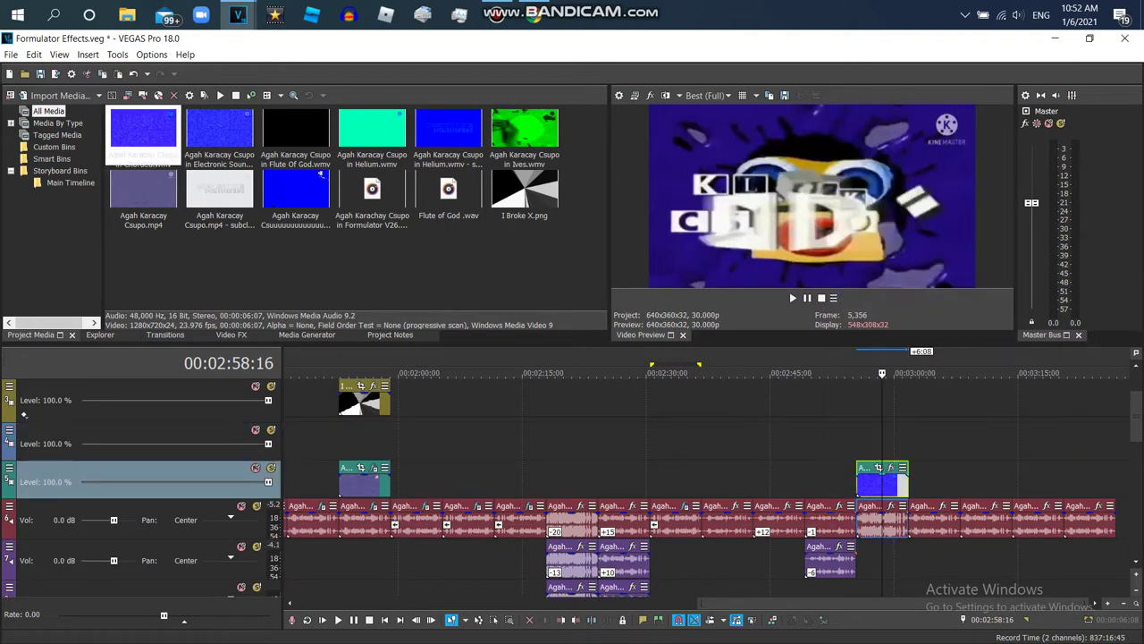
left_click(845, 443)
right_click(845, 443)
left_click(894, 317)
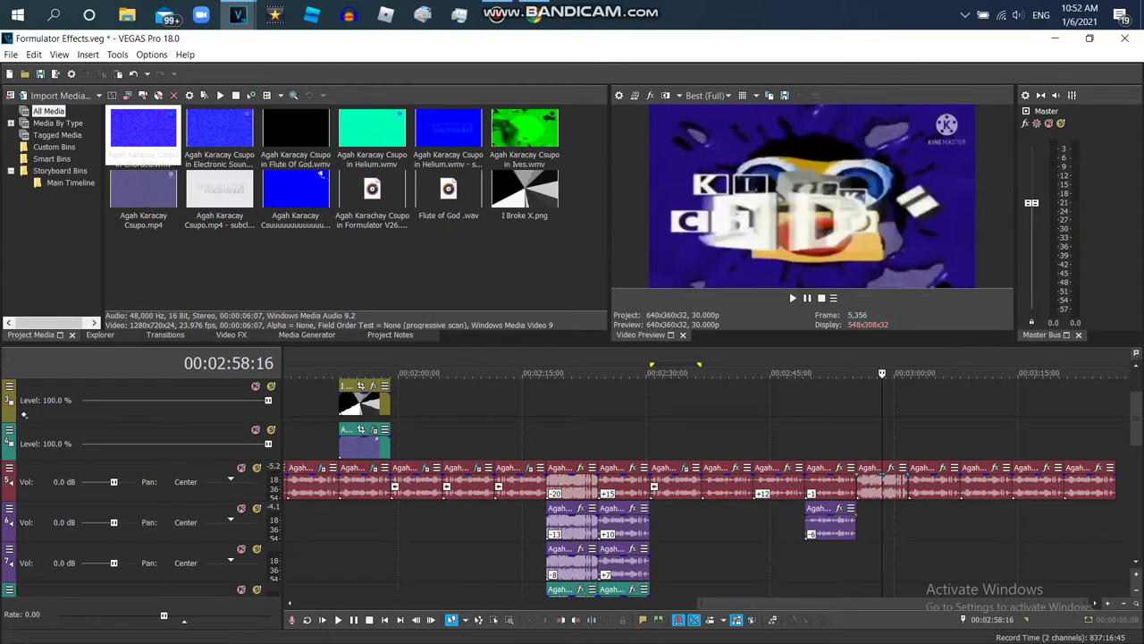
Step: Set the Chorded audio event near 00:02:58 to élastique time stretch with Pro attributes and a pitch change of 6
right_click(871, 483)
left_click(910, 633)
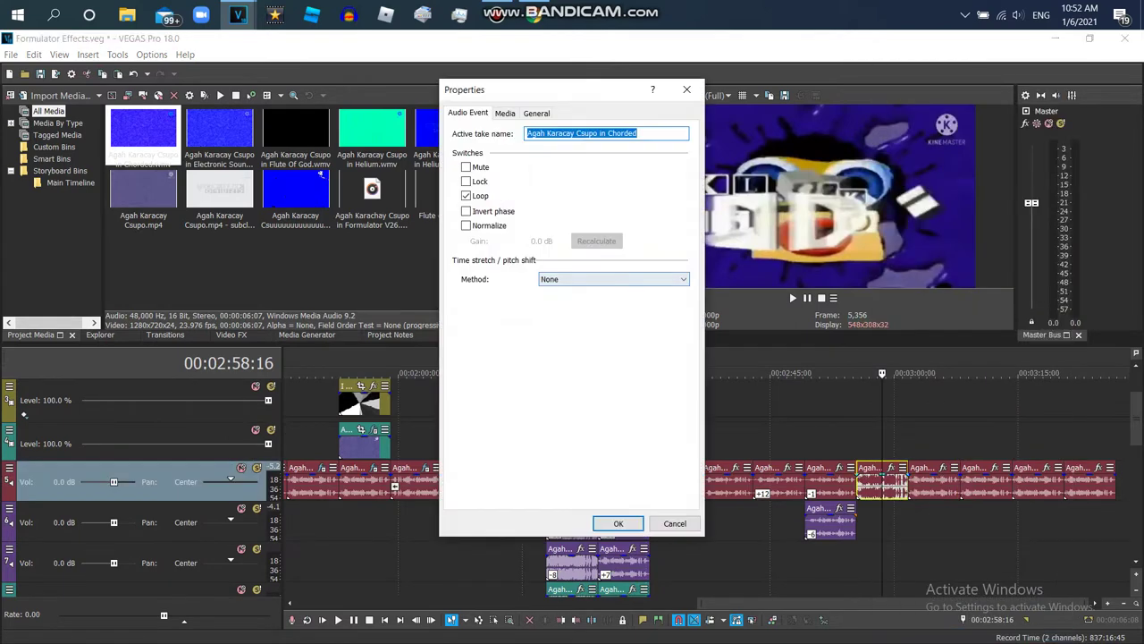
left_click(556, 291)
left_click(613, 300)
left_click(572, 311)
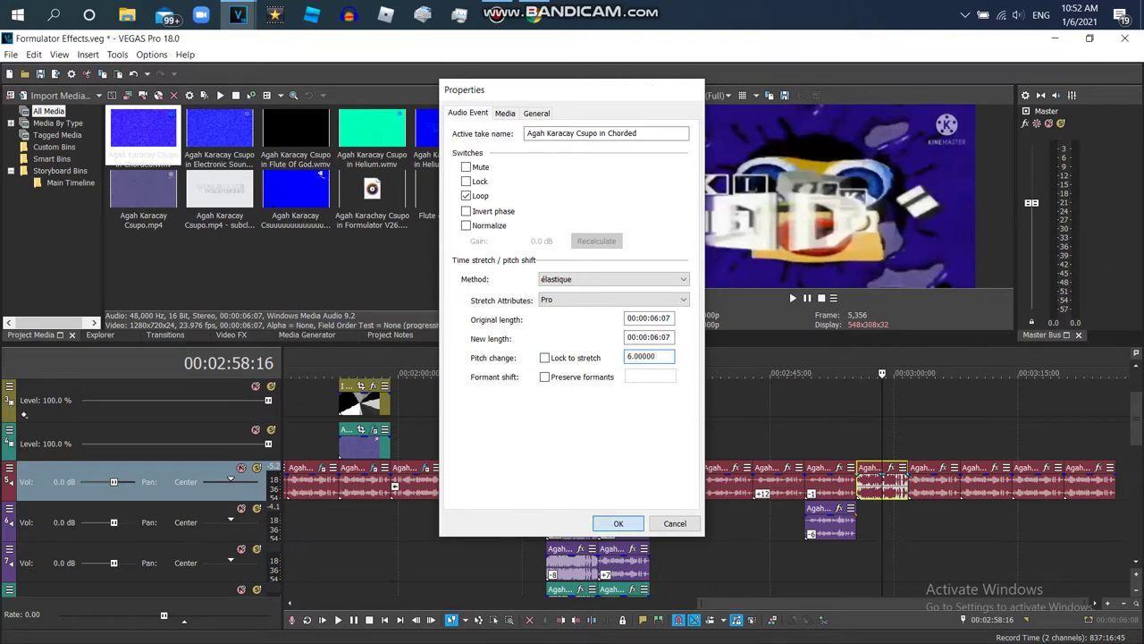
key("Return")
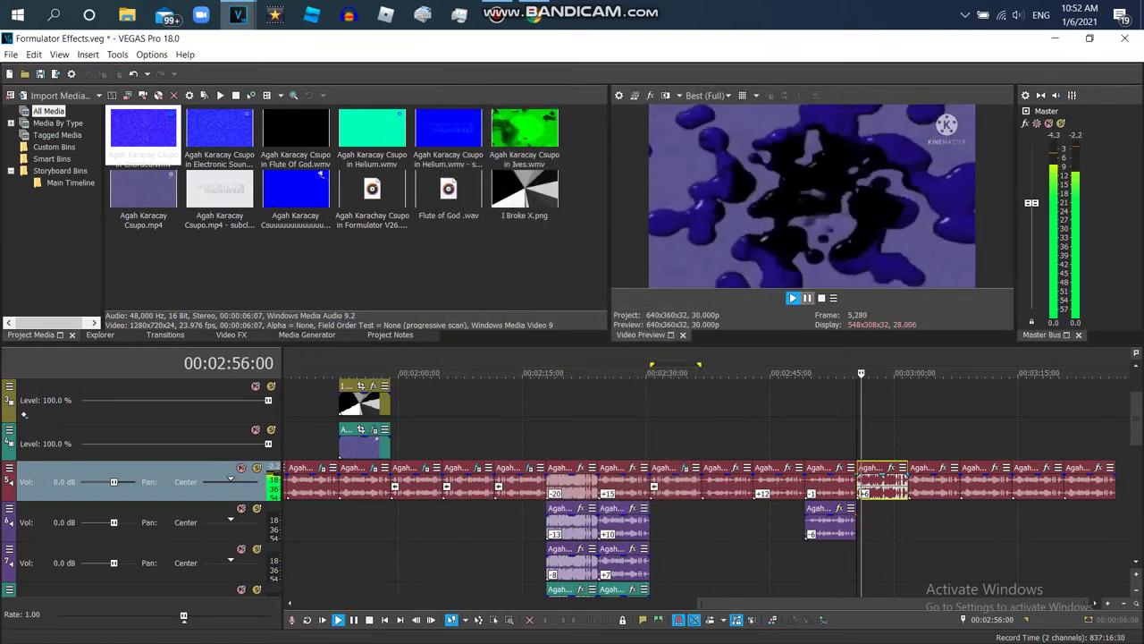
Step: Switch to YouTube, replay "Klasky csupo in formulator v29" from the start, and return to VEGAS Pro
key("alt+Tab")
left_click(14, 529)
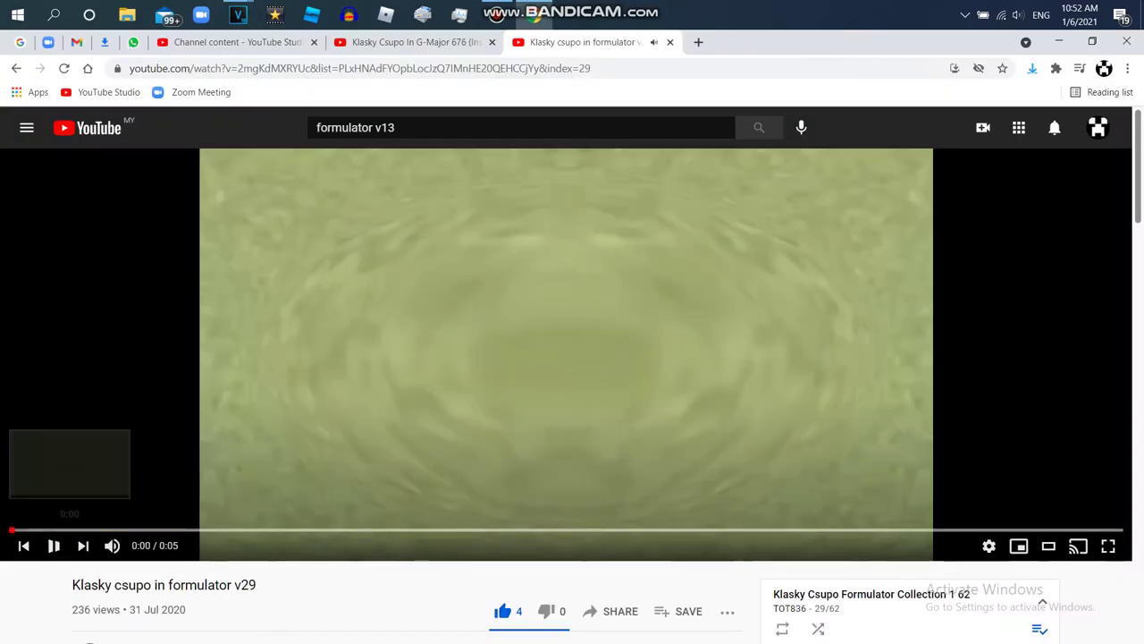
key("alt+Tab")
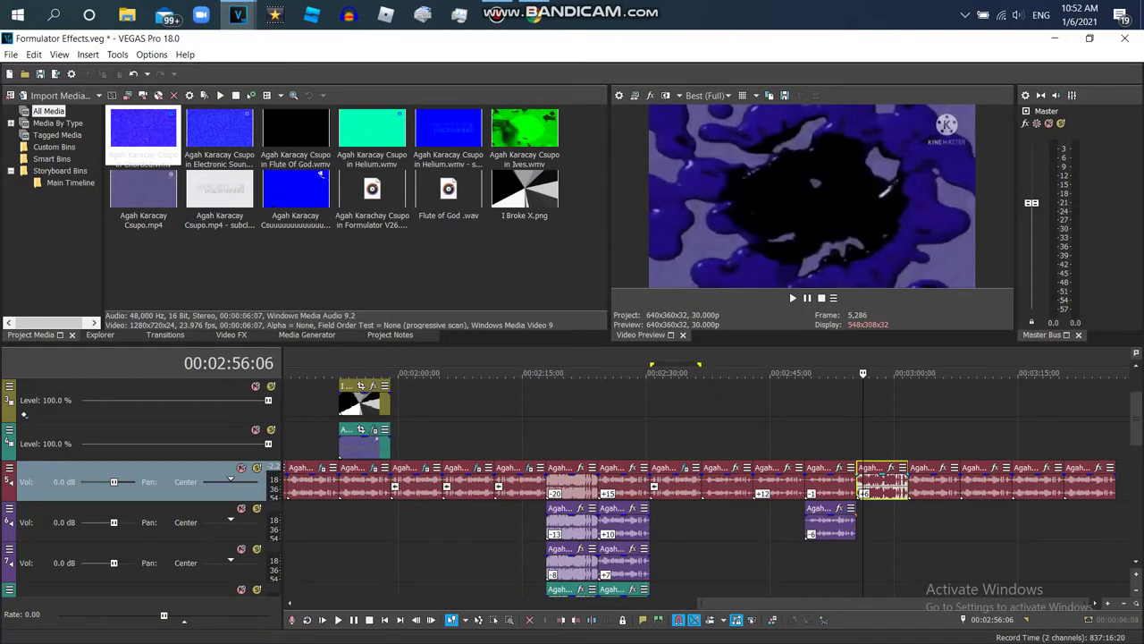
Step: Try a pitch change of 5 on the Chorded audio event and play it back
right_click(880, 483)
left_click(921, 635)
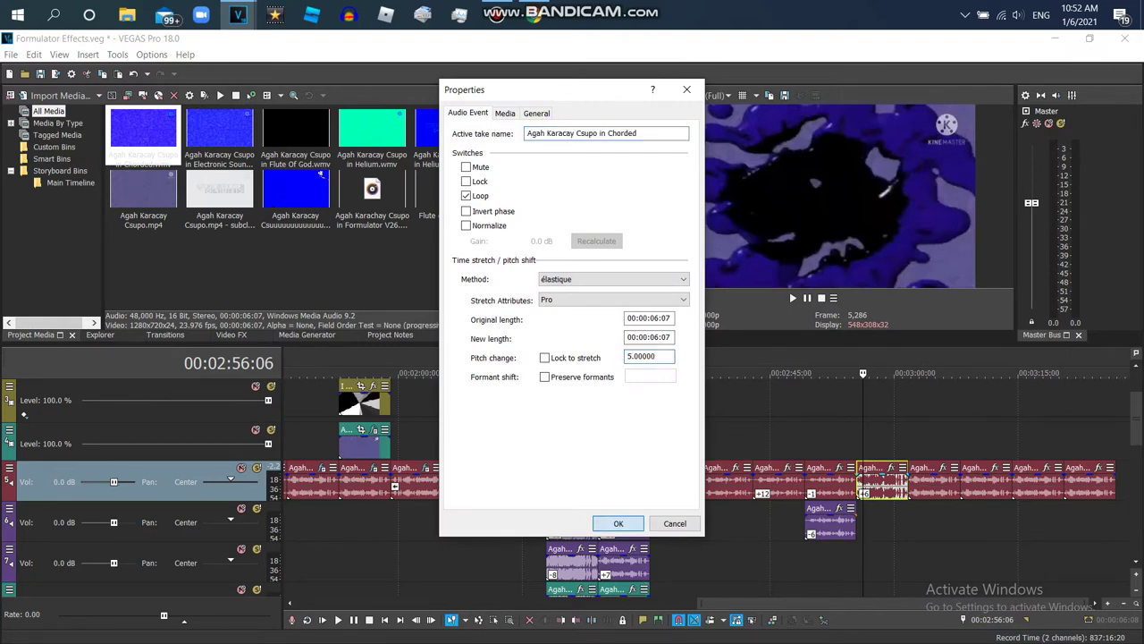
key("Return")
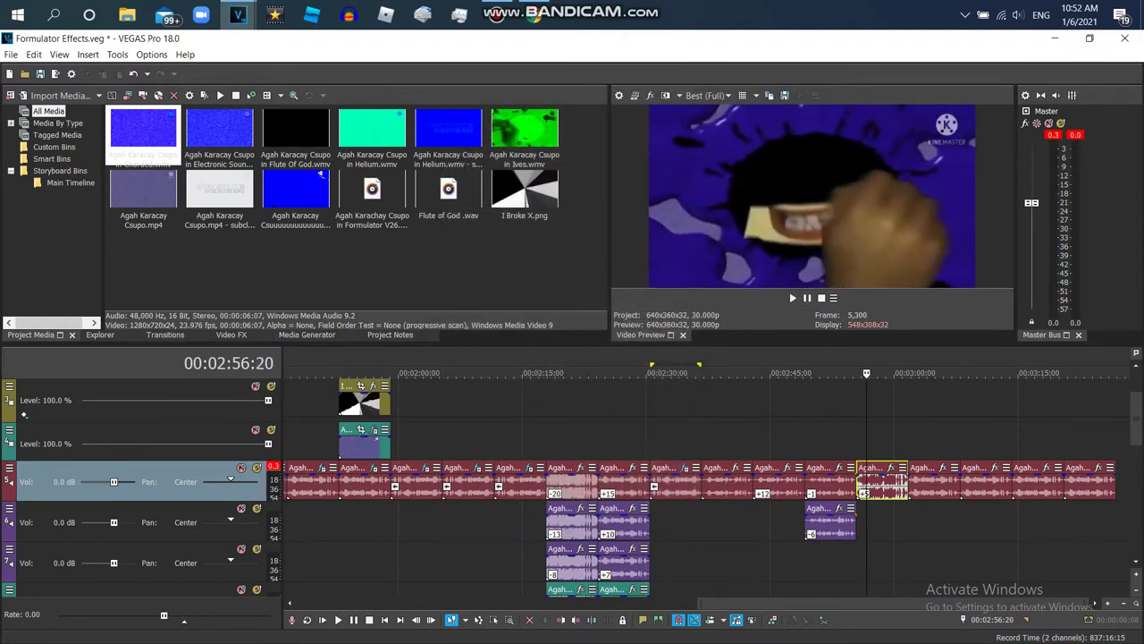
Step: Compare the YouTube v29 reference's sound with the Chorded audio event by playing each, ending back in VEGAS Pro
key("alt+Tab")
key("space")
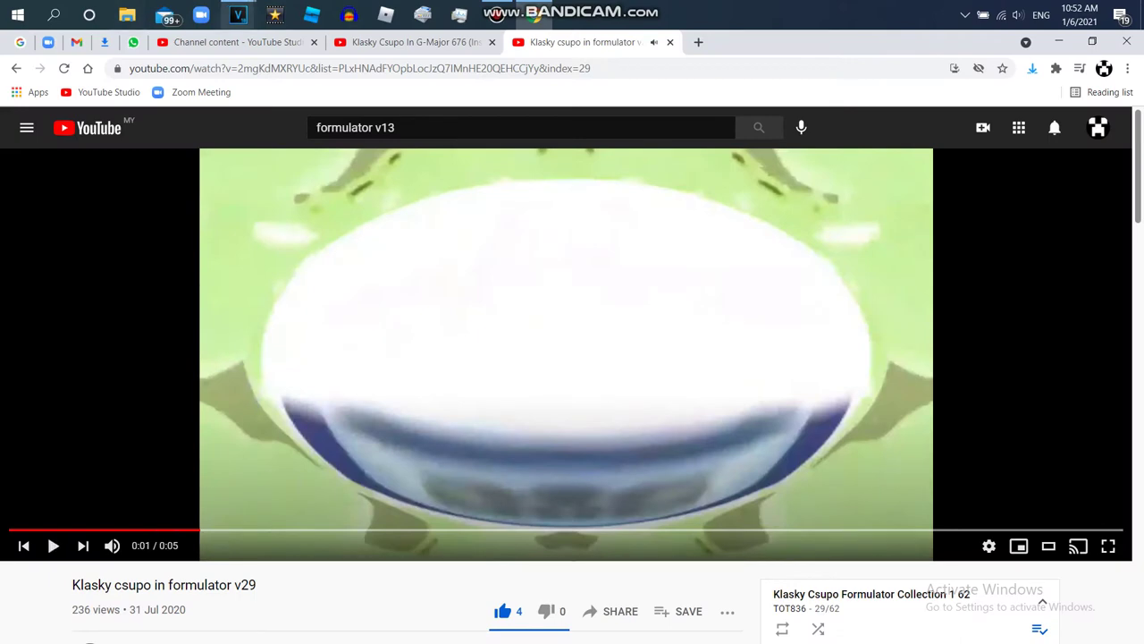
key("space")
key("space")
key("alt+Tab")
key("space")
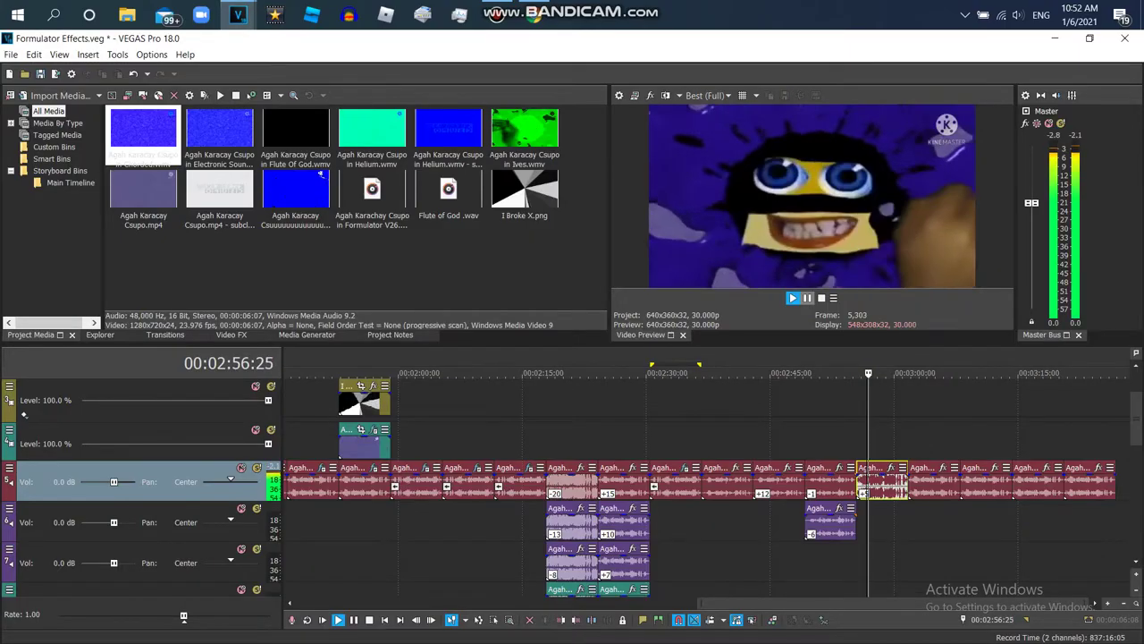
key("space")
Step: Try a pitch change of 4 on the Chorded audio event and play it back
right_click(884, 481)
left_click(929, 631)
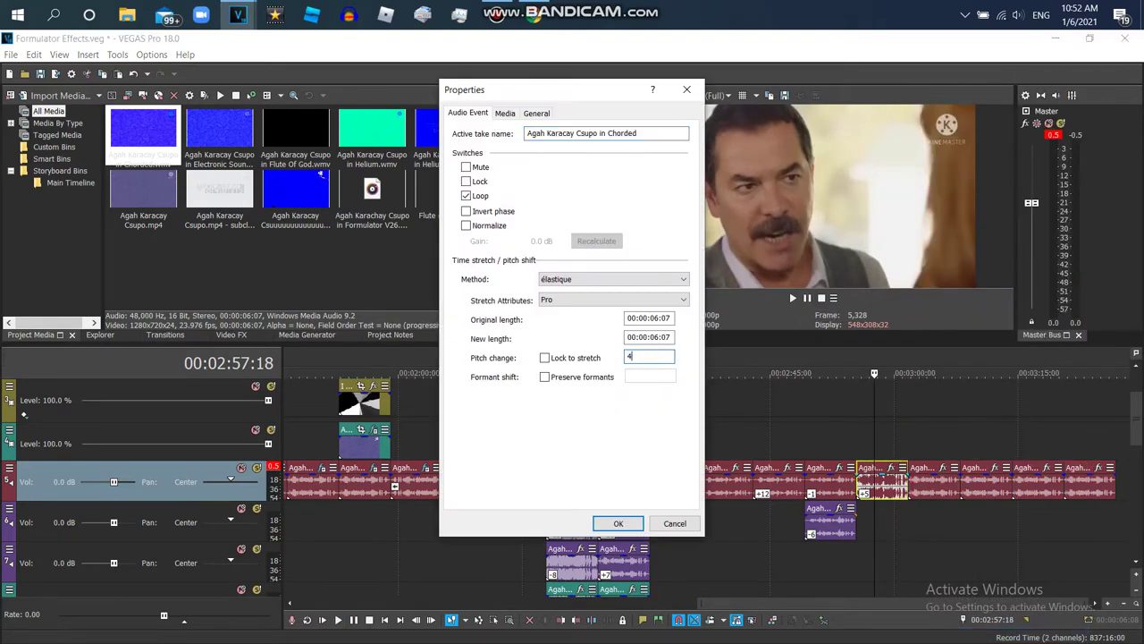
type("4")
key("Return")
key("space")
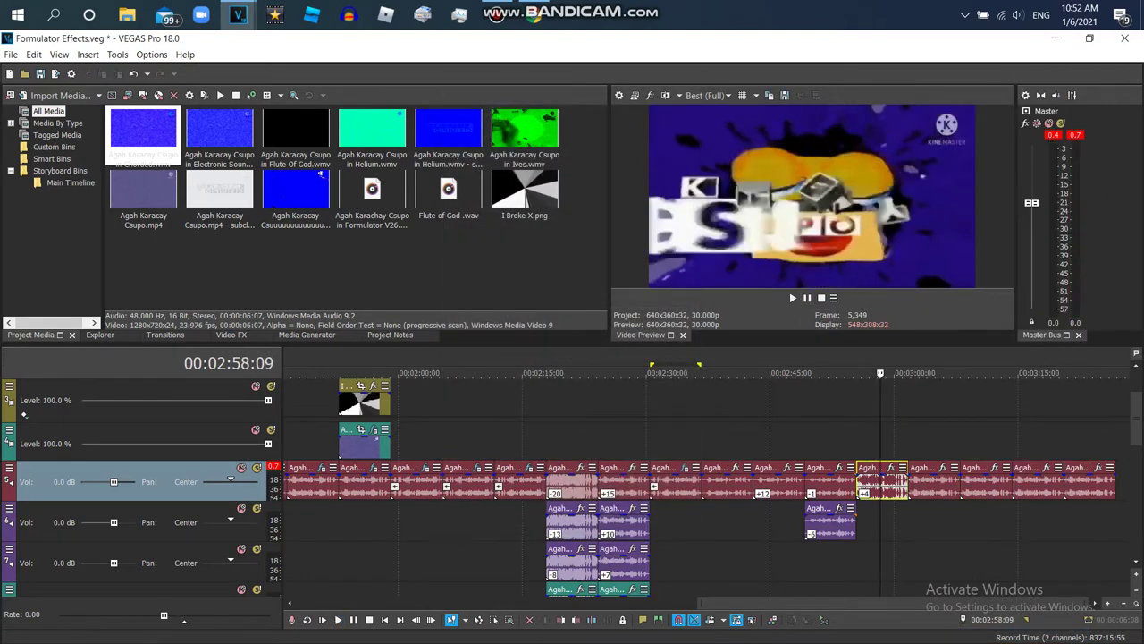
Step: Try a pitch change of 8 on the Chorded audio event and listen to it
right_click(871, 483)
left_click(903, 612)
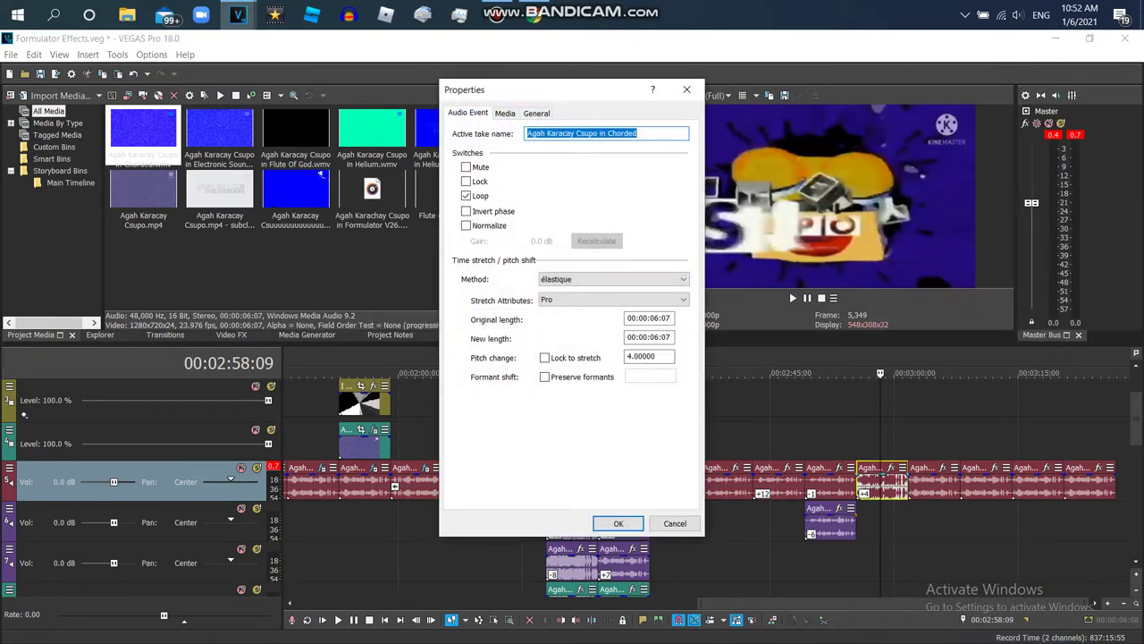
key("Return")
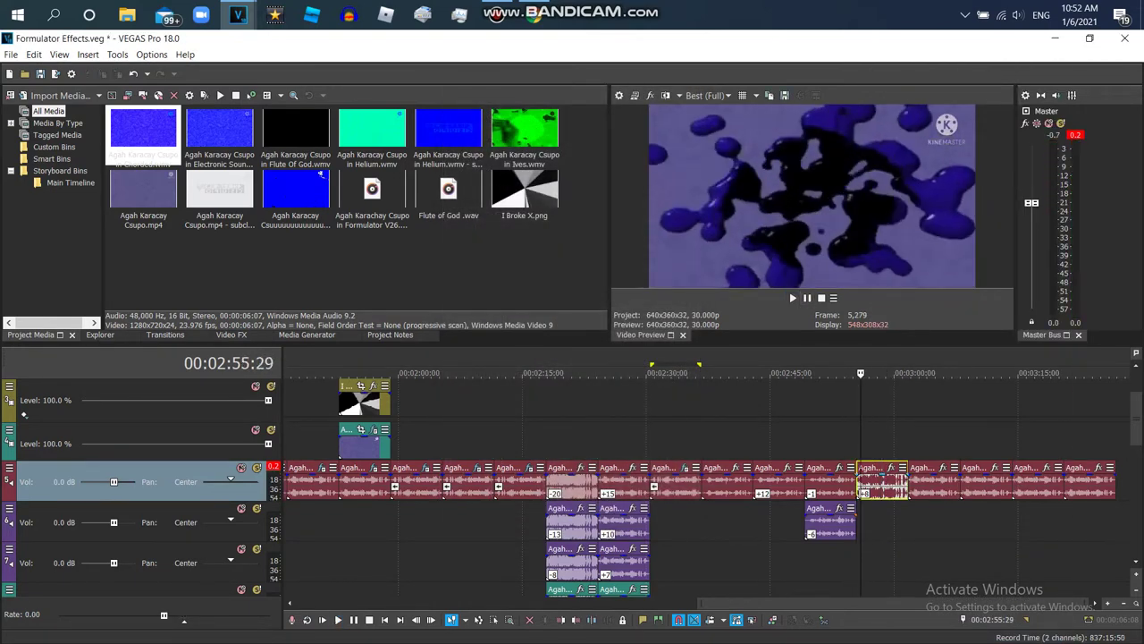
Step: Open the Chorded audio event's properties, check the v29 reference video's comments and replies on YouTube, and return to VEGAS Pro
right_click(891, 483)
left_click(903, 611)
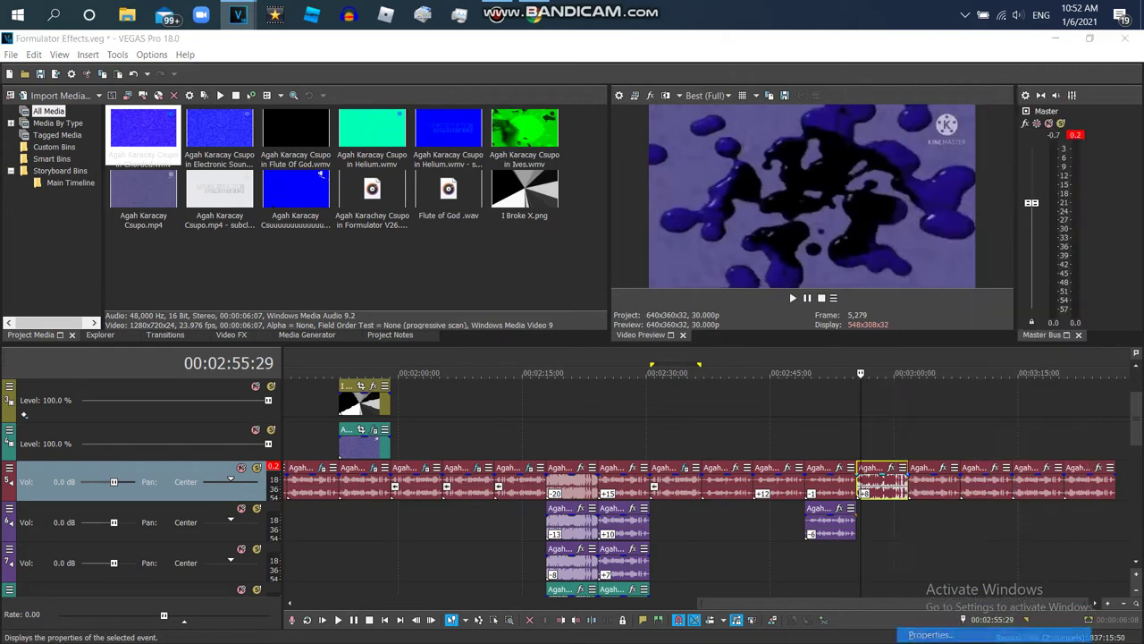
key("alt+Tab")
scroll(572, 357, "down", 3)
scroll(572, 358, "down", 1)
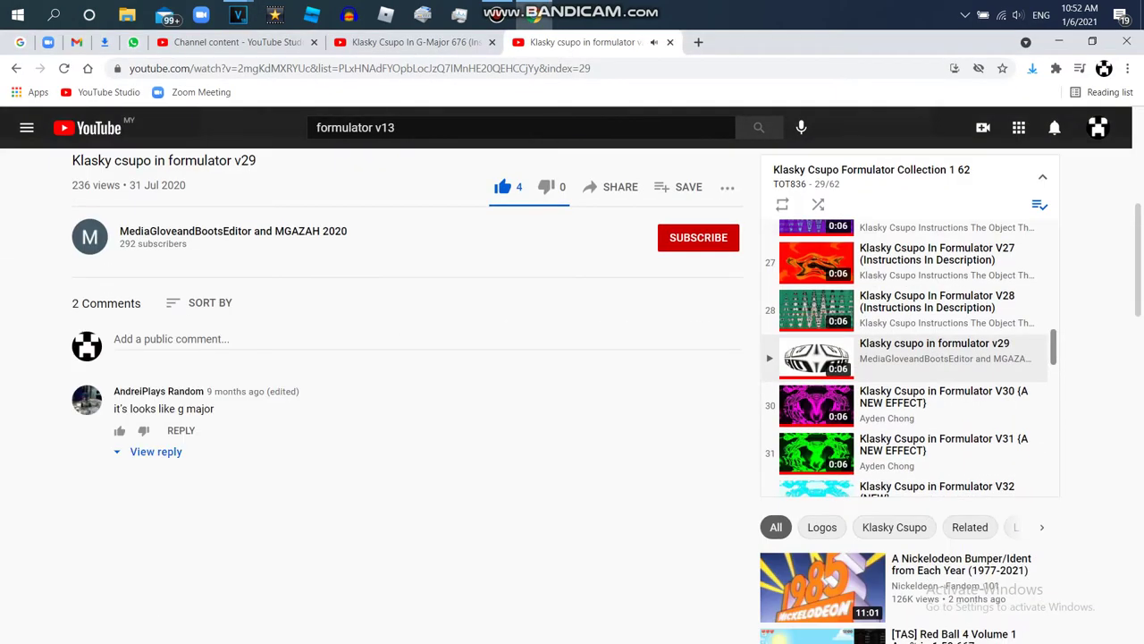
left_click(155, 451)
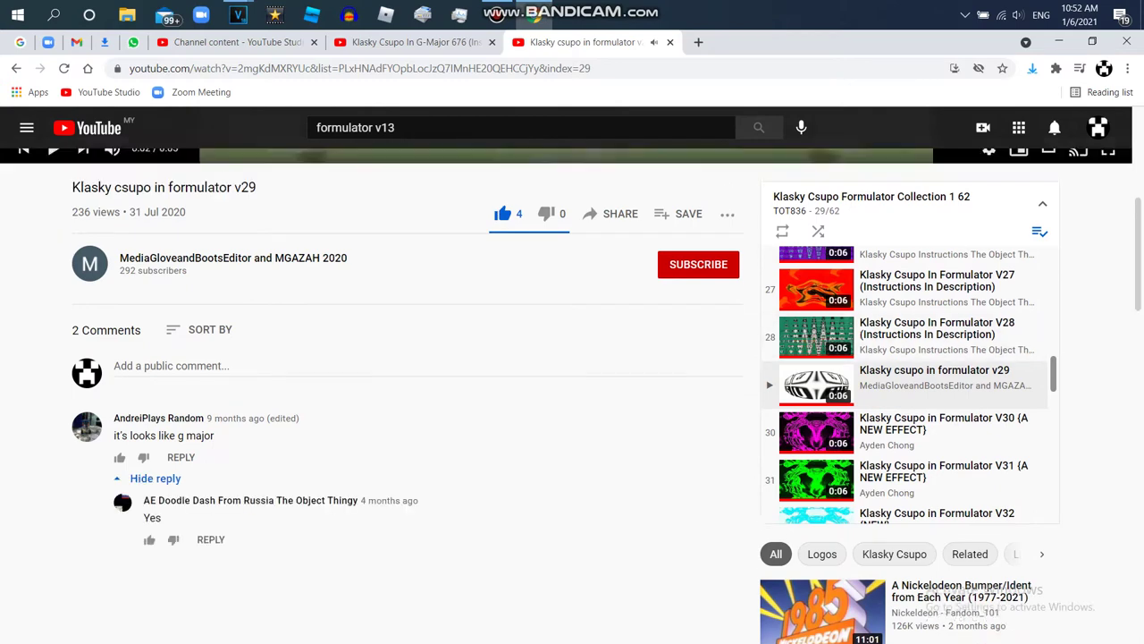
scroll(572, 393, "up", 4)
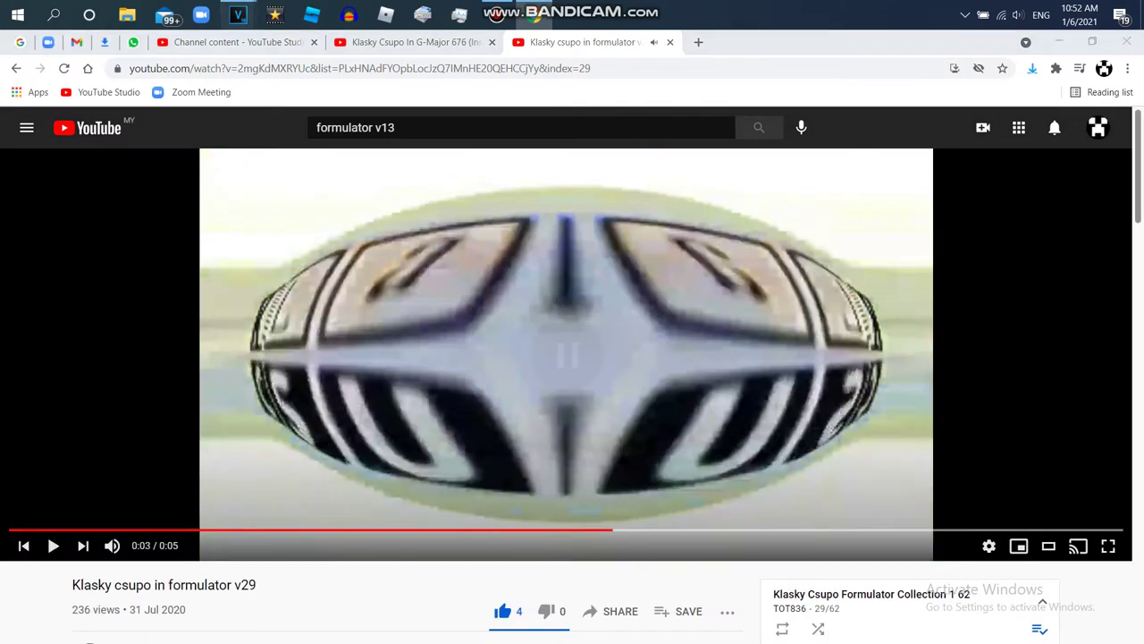
mouse_move(237, 14)
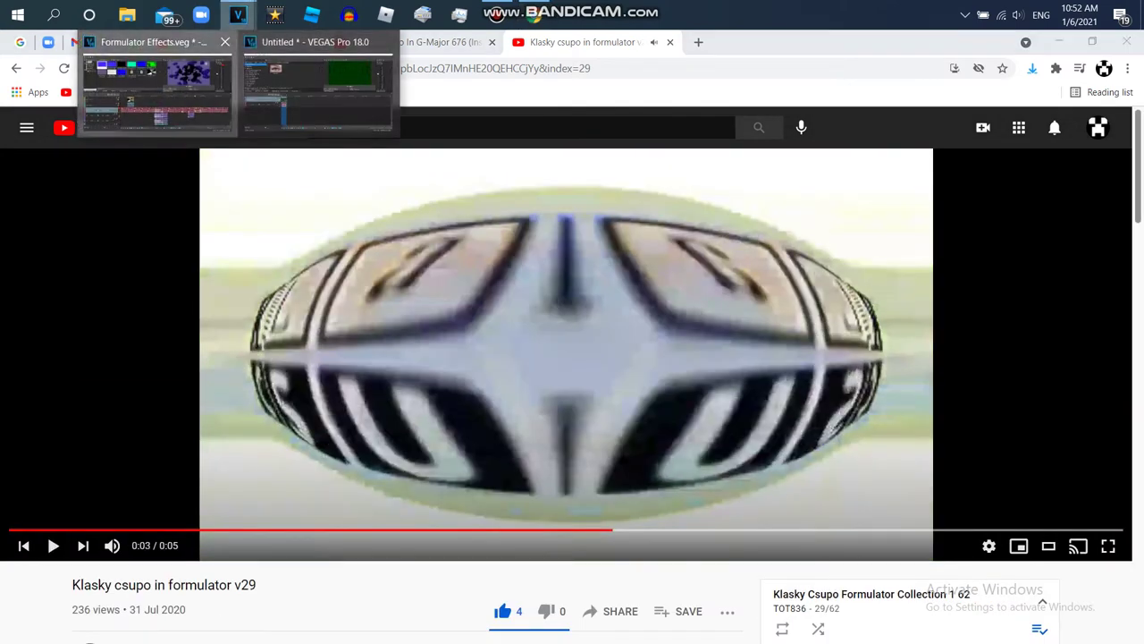
left_click(152, 85)
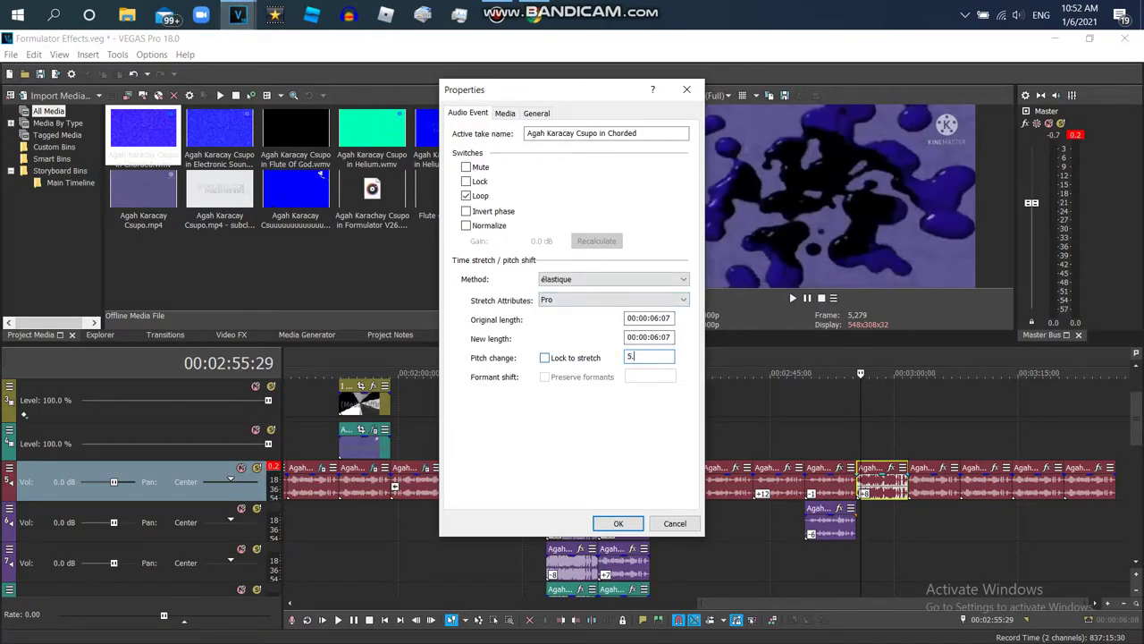
Step: Try a pitch change of 5.5 on the Chorded audio event and play it back
key("Return")
key("space")
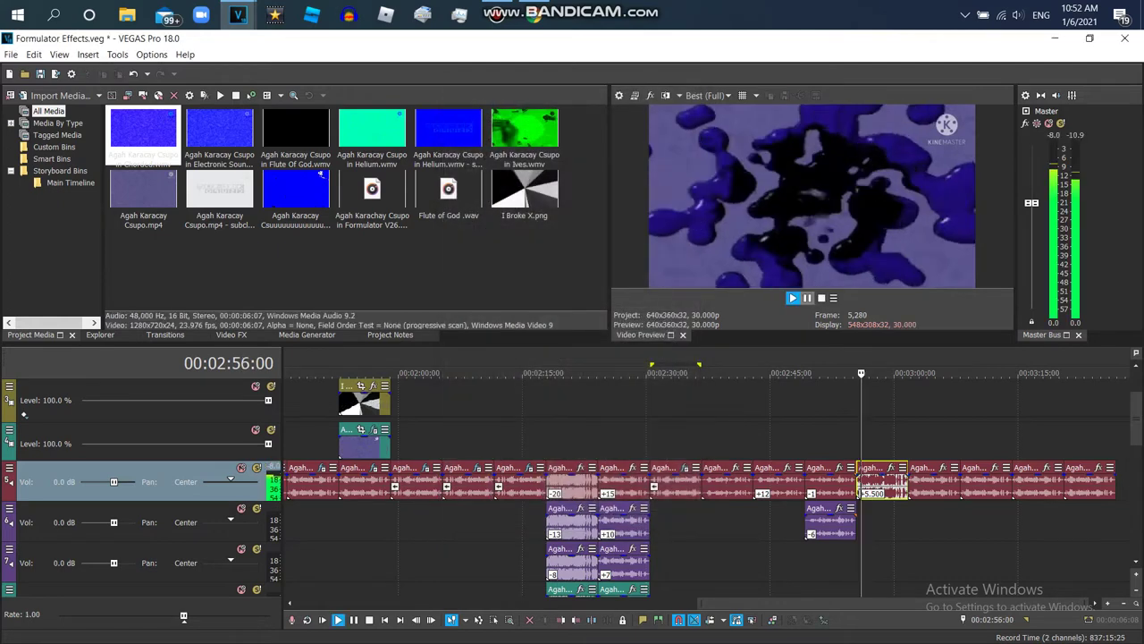
Step: Try a pitch change of 4.5 on the Chorded audio event and listen to it
right_click(883, 483)
left_click(929, 593)
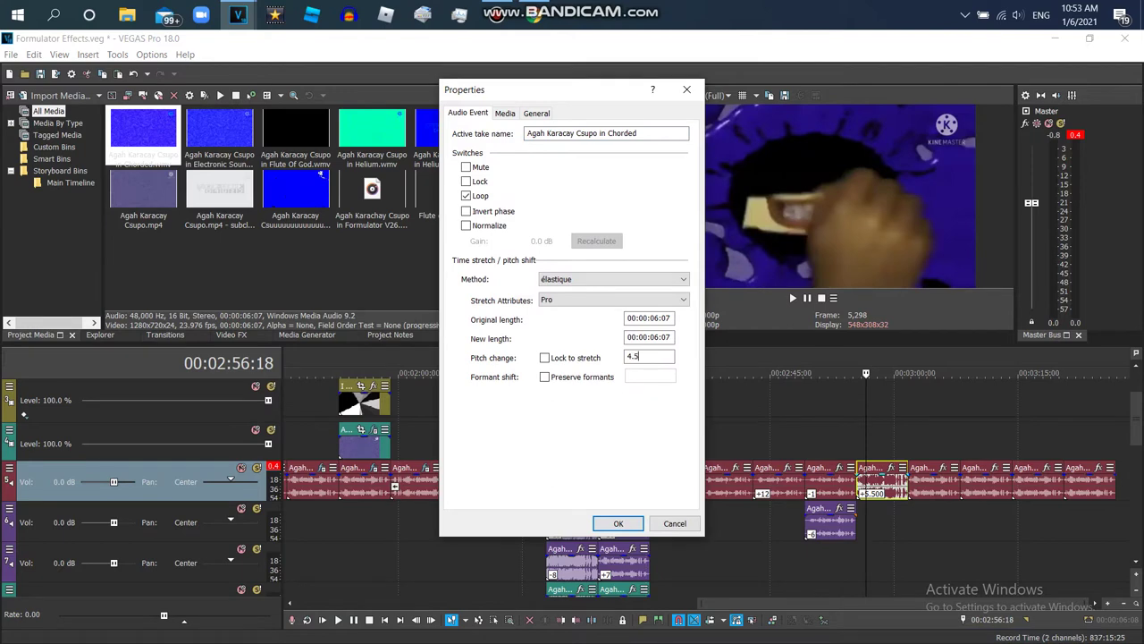
key("Return")
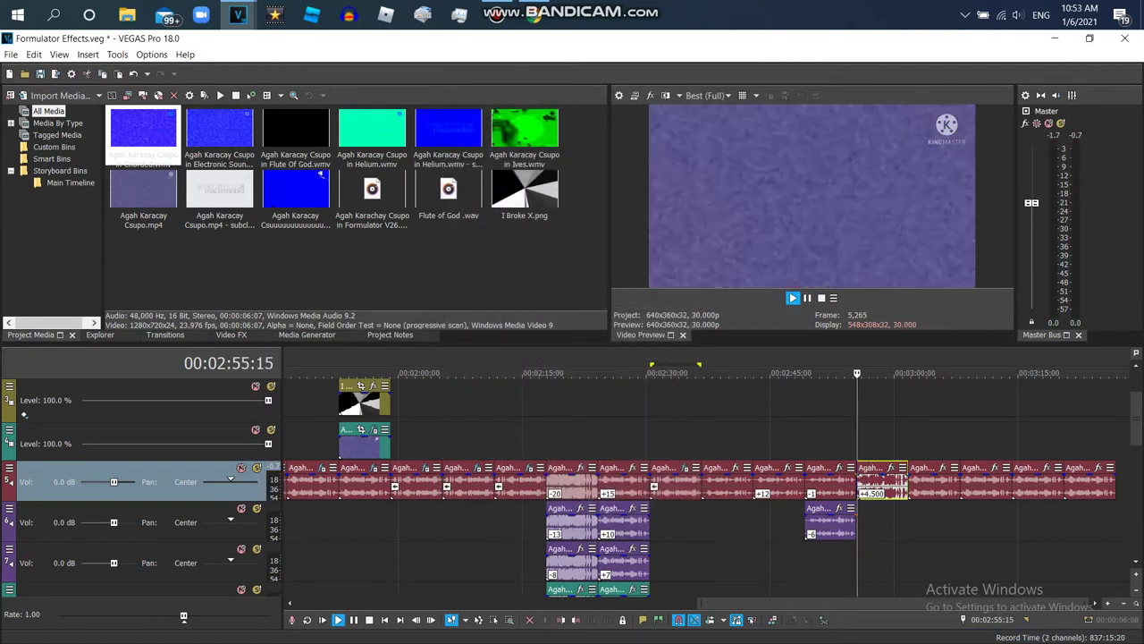
Step: Switch to YouTube, listen to the opening of the v29 reference again, and return to the Formulator Effects project
key("alt+Tab")
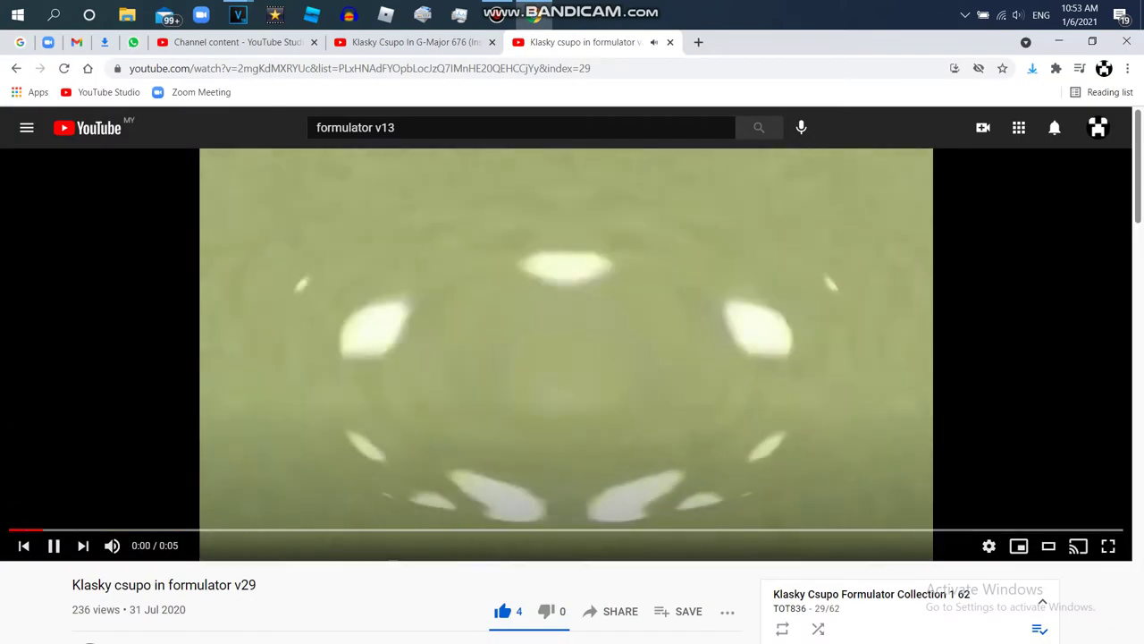
key("space")
mouse_move(237, 14)
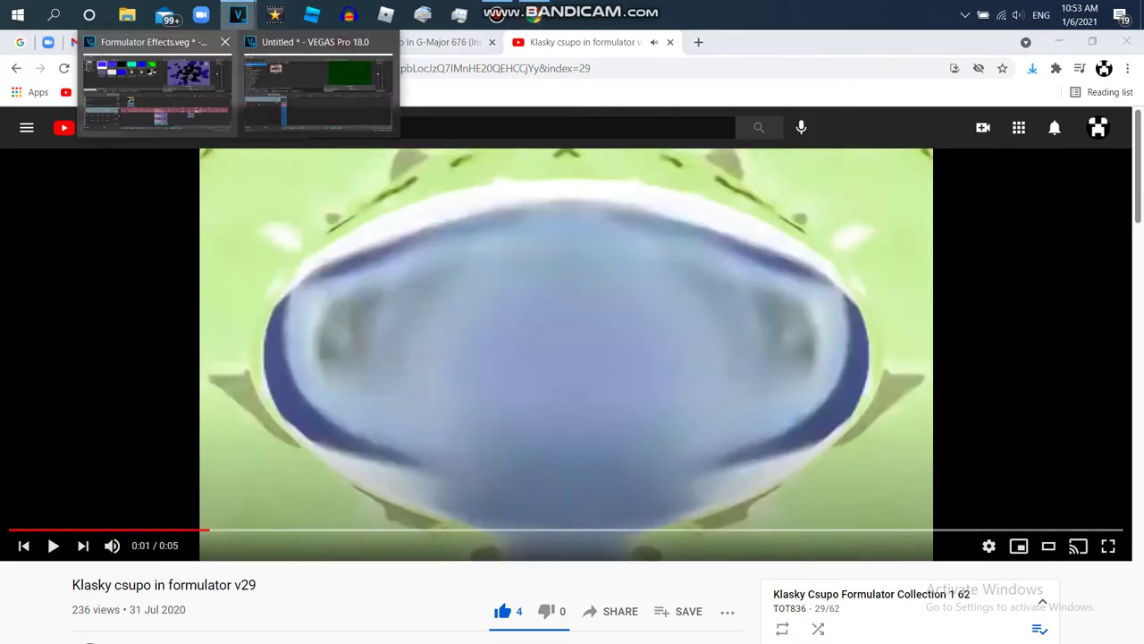
left_click(152, 76)
Step: Set the Chorded audio event's pitch change to 5 and play it back
right_click(883, 480)
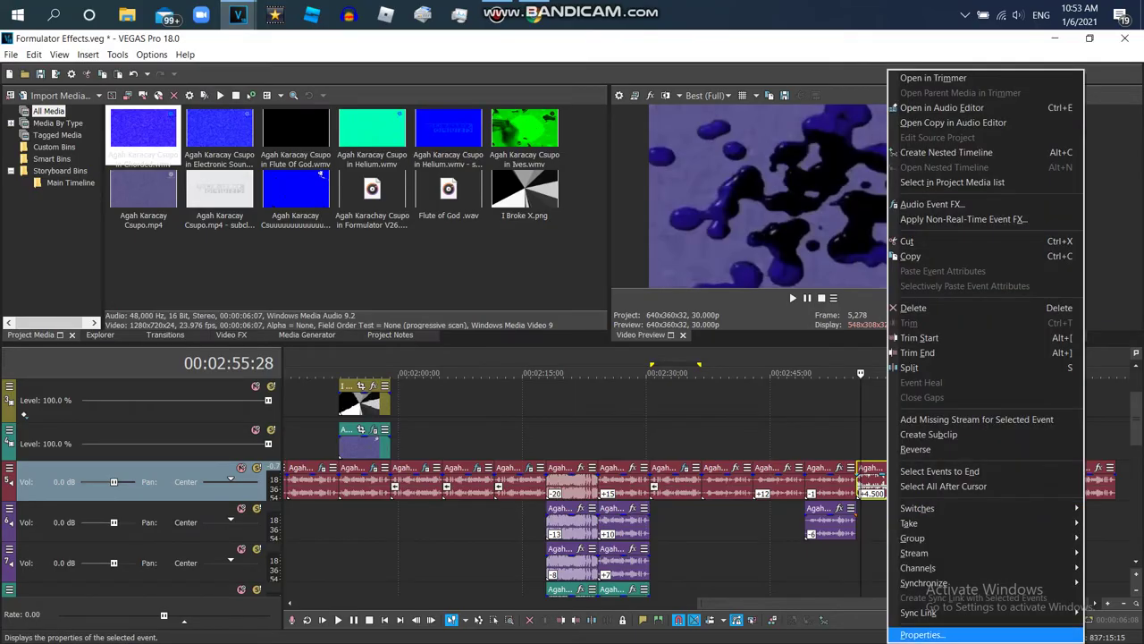
left_click(911, 632)
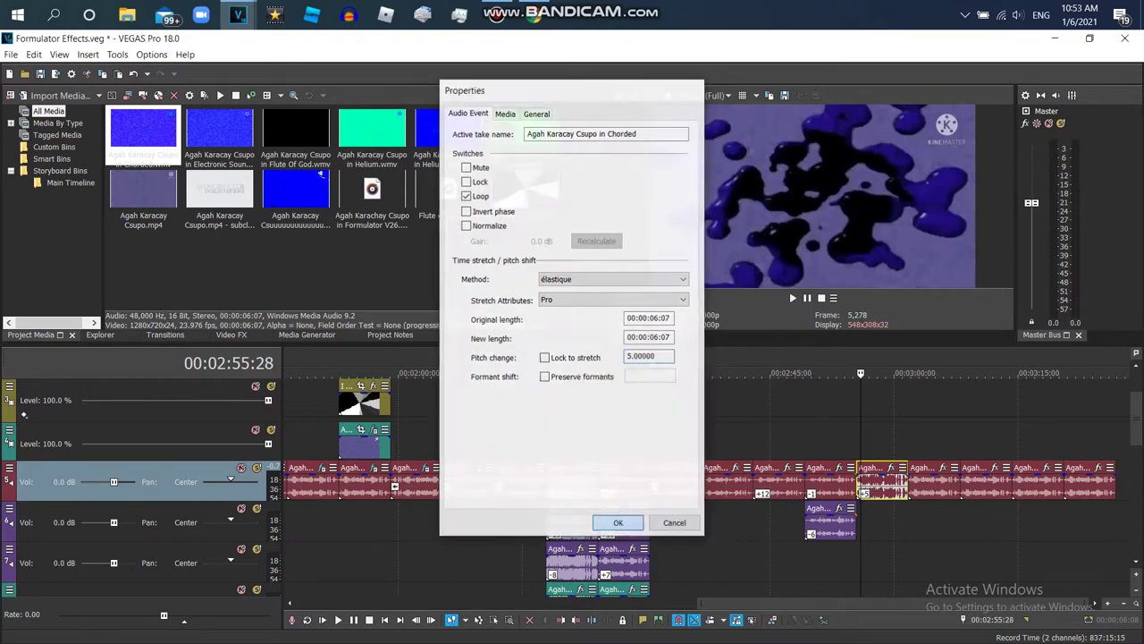
key("Return")
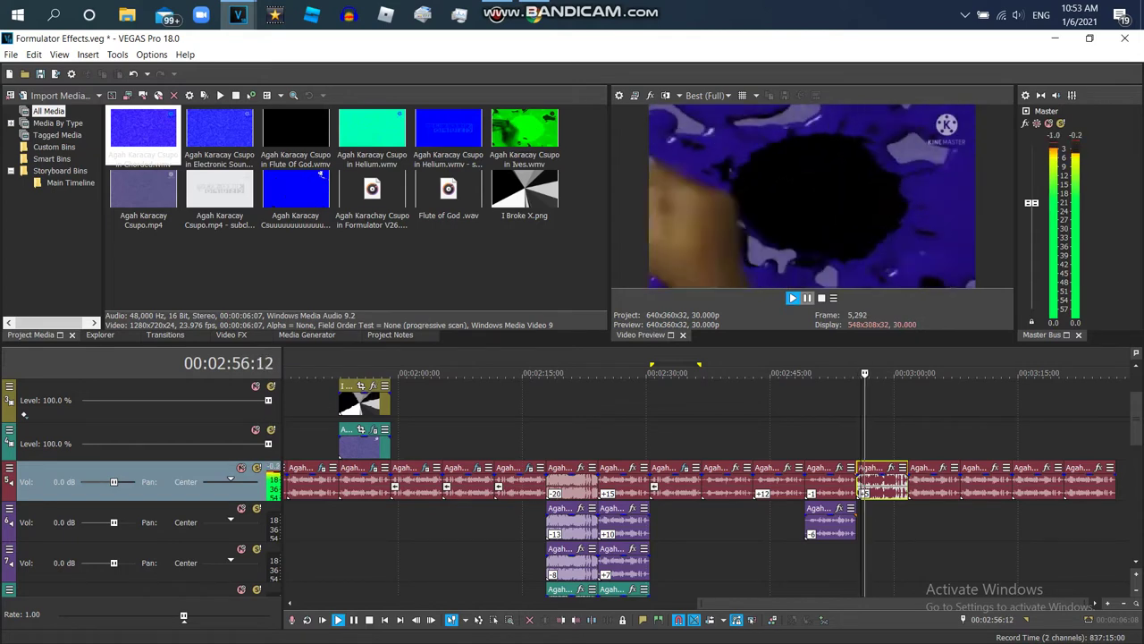
Step: Add the Invert effect with its default preset to the video event above the Chorded audio near 00:02:56
scroll(697, 487, "up", 2)
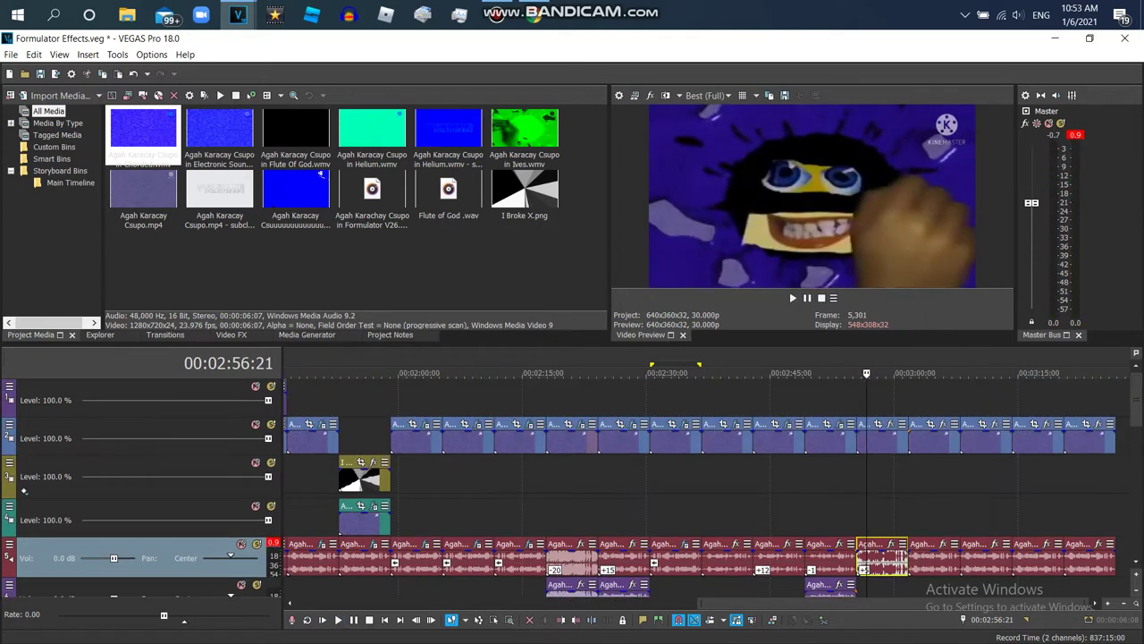
left_click(235, 334)
scroll(89, 214, "up", 5)
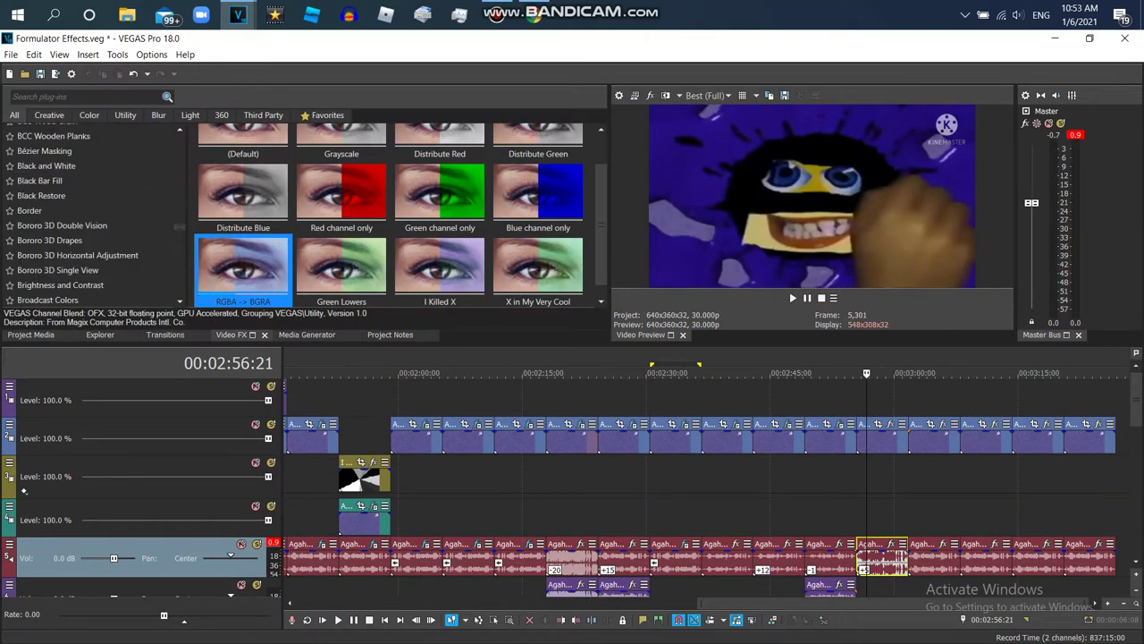
scroll(89, 215, "down", 10)
scroll(90, 192, "down", 2)
left_click(36, 162)
left_click_drag(243, 165, 885, 436)
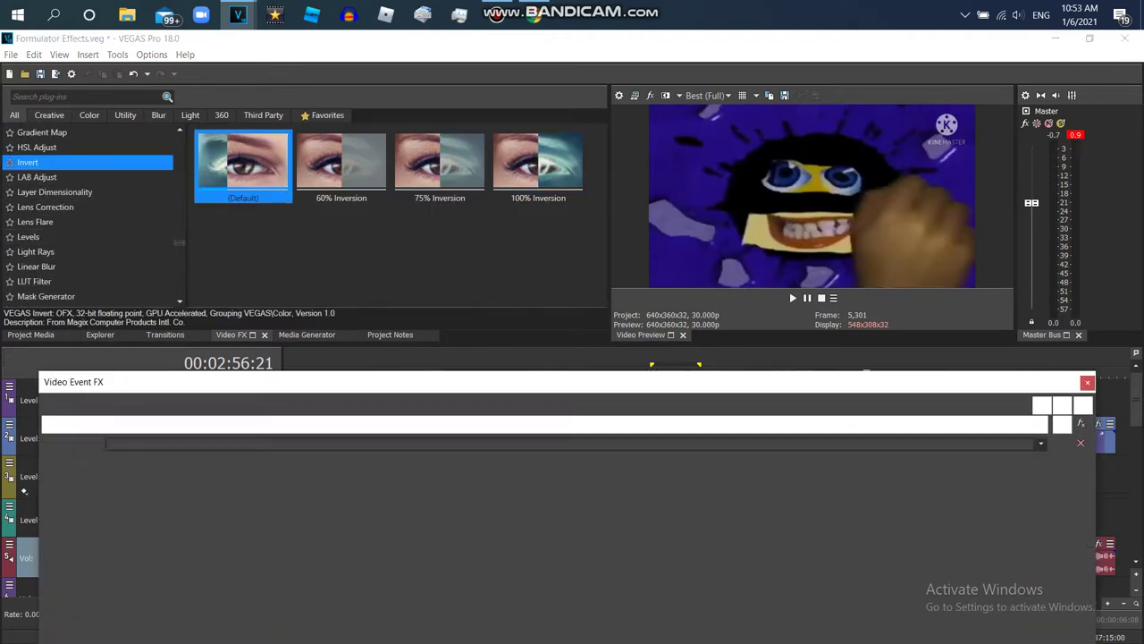
Step: Add the Spherize effect with its default preset to the same video event
scroll(89, 214, "down", 15)
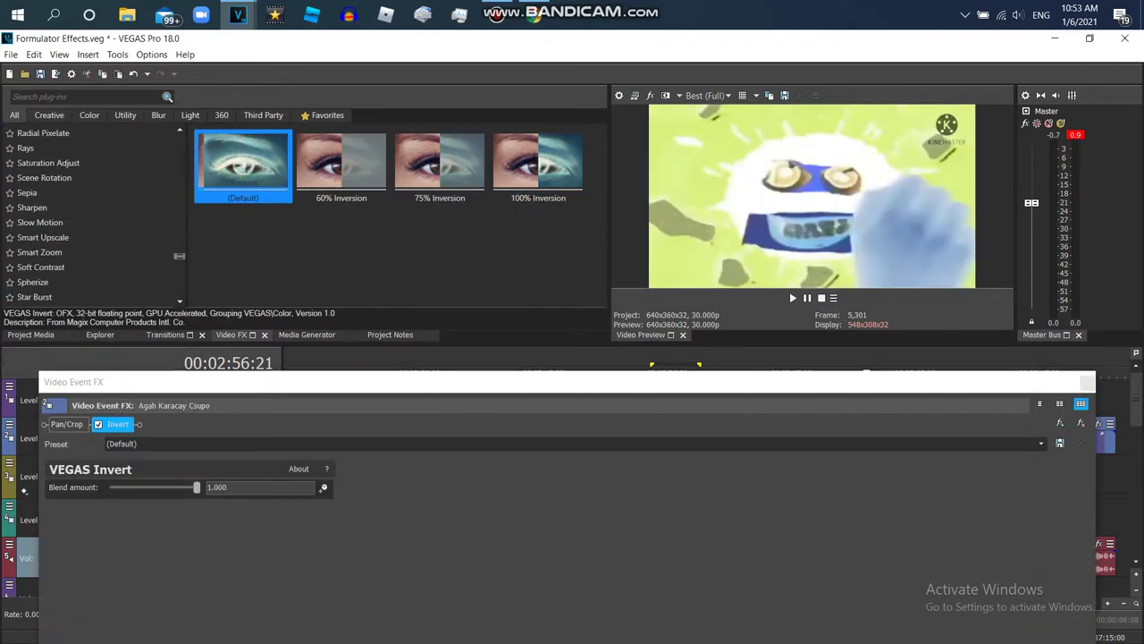
left_click(33, 282)
left_click_drag(244, 165, 885, 437)
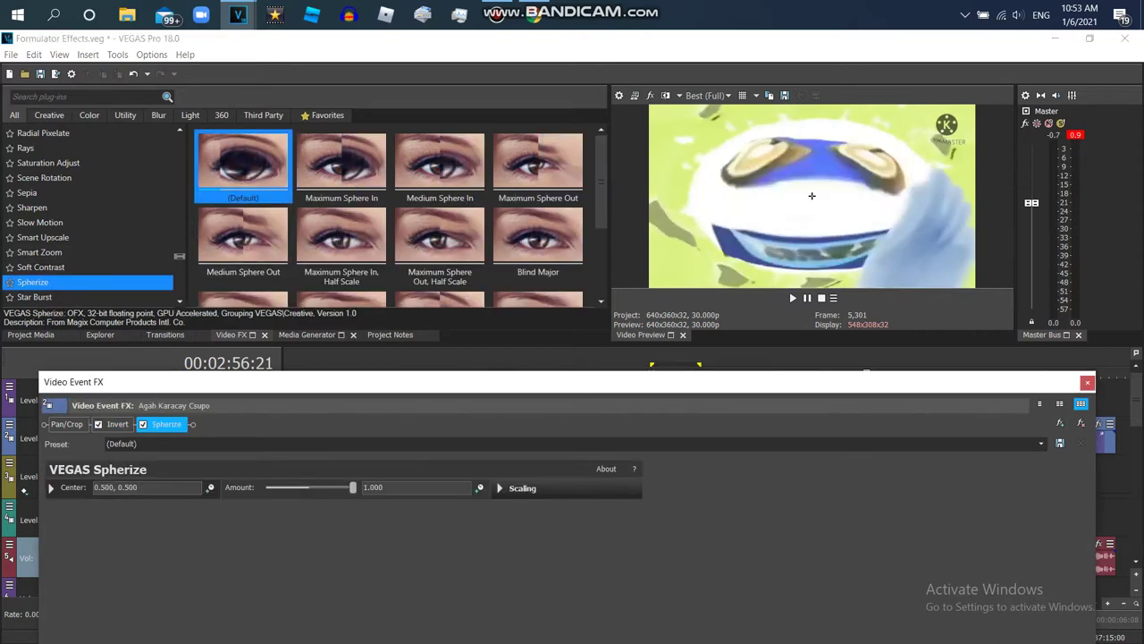
Step: Add the Mirror effect with the Reflect Left preset to the inverted, spherized video event and play back the result
scroll(89, 215, "up", 10)
scroll(90, 215, "up", 1)
left_click(36, 205)
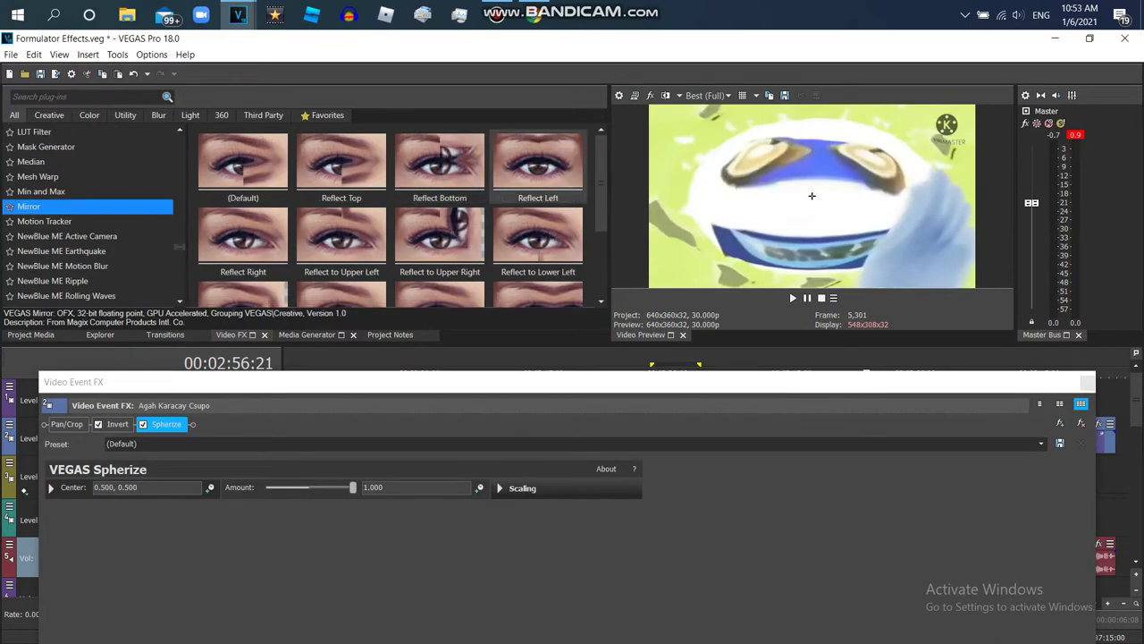
left_click(538, 165)
left_click_drag(812, 194, 537, 483)
left_click(1087, 382)
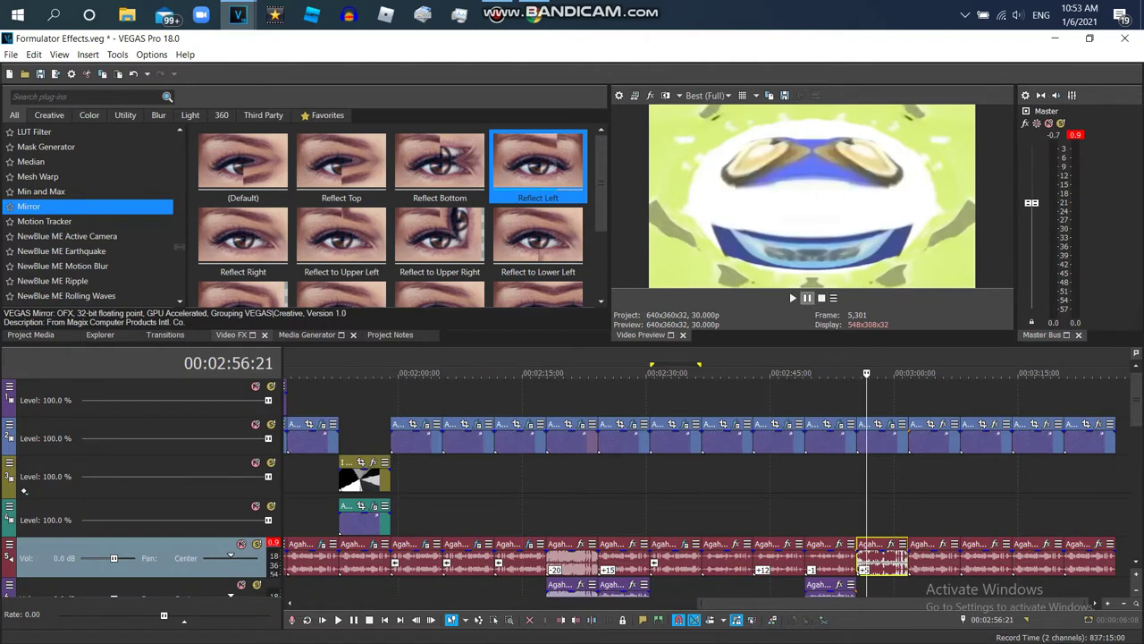
key("space")
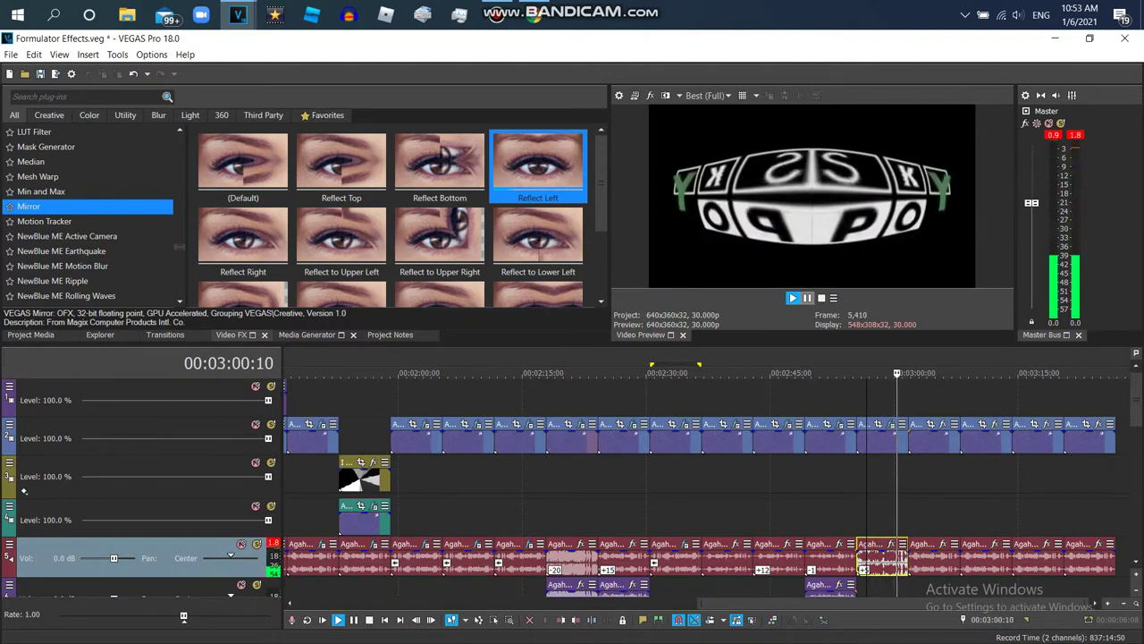
Step: Stop the playback, switch to YouTube, open the "Klasky Csupo in Formulator V30" reference video and read its full description
key("space")
key("alt+Tab")
key("space")
scroll(572, 394, "down", 3)
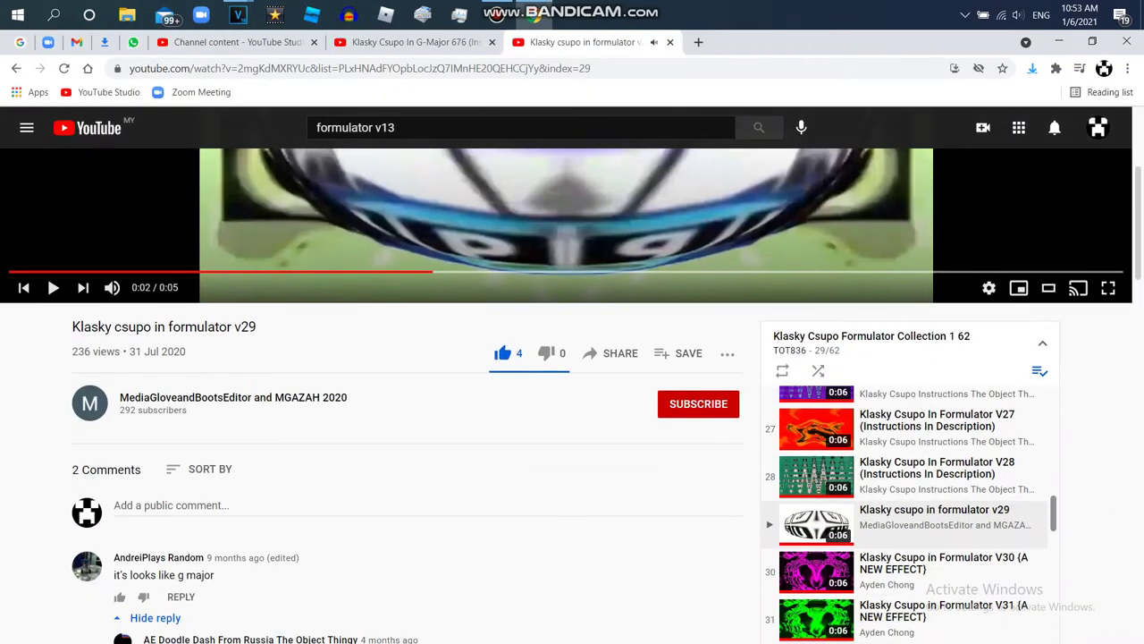
left_click(939, 563)
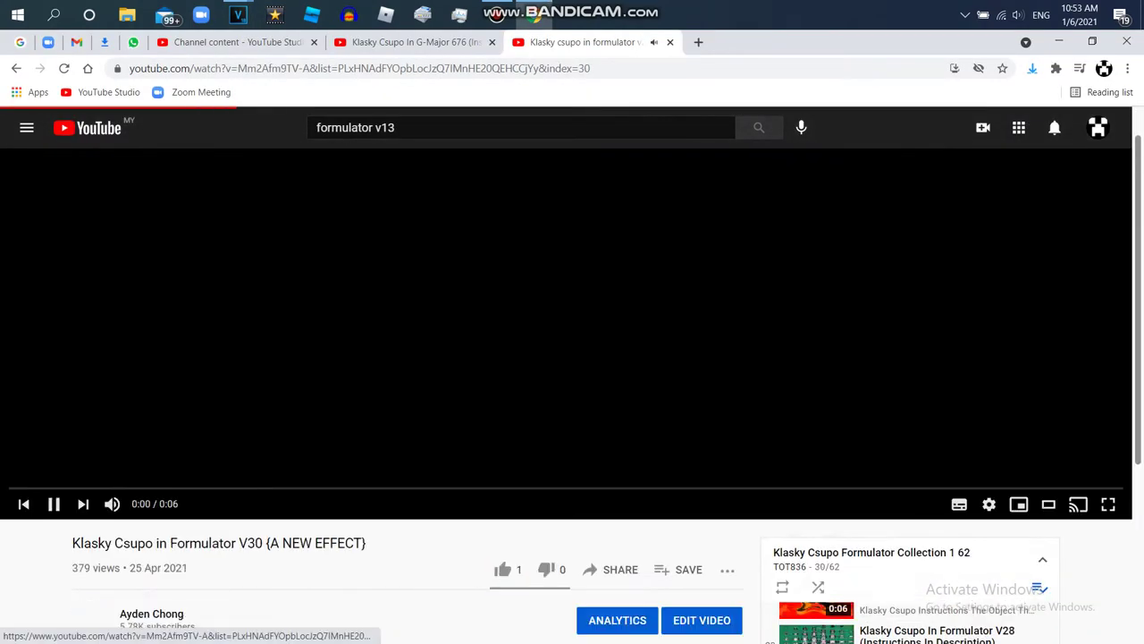
scroll(572, 393, "down", 2)
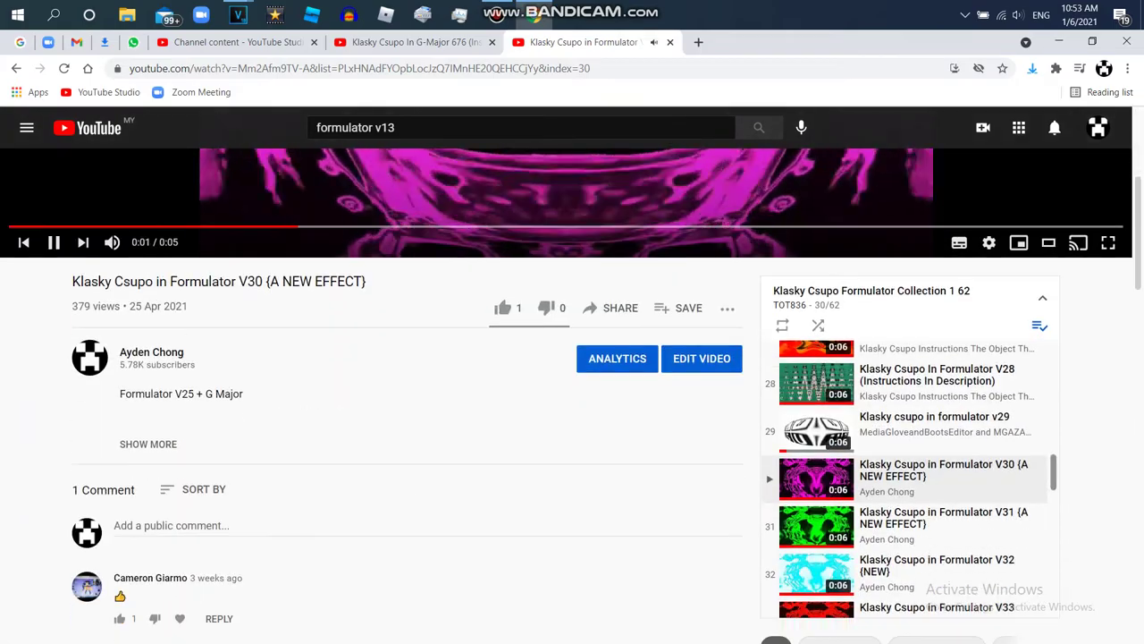
scroll(572, 393, "up", 5)
scroll(572, 393, "down", 3)
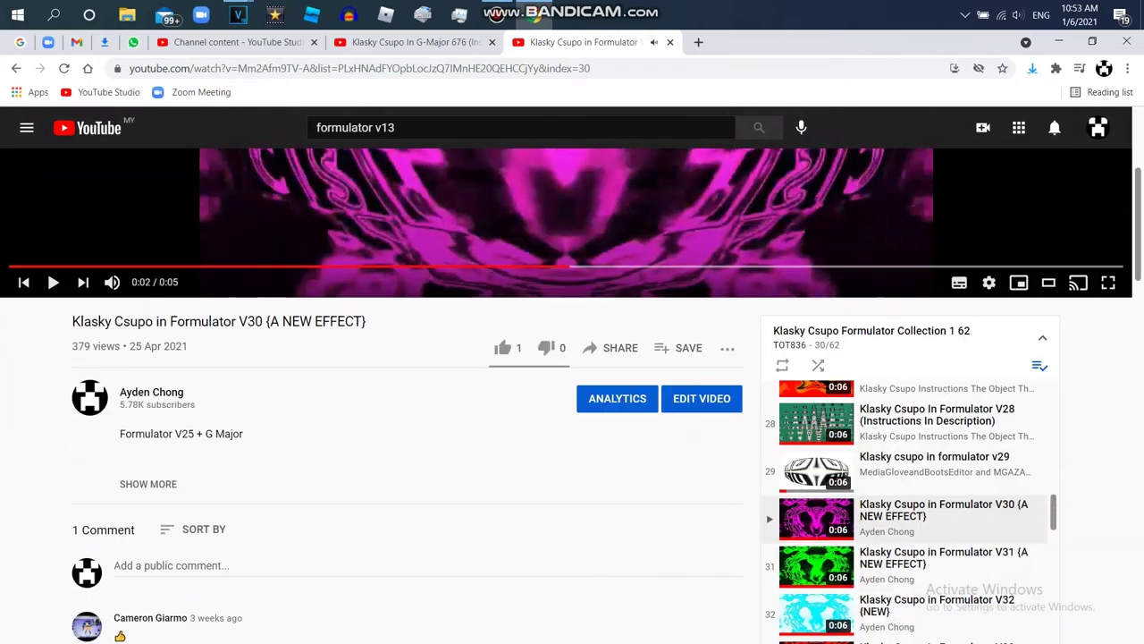
left_click(148, 483)
scroll(572, 394, "down", 8)
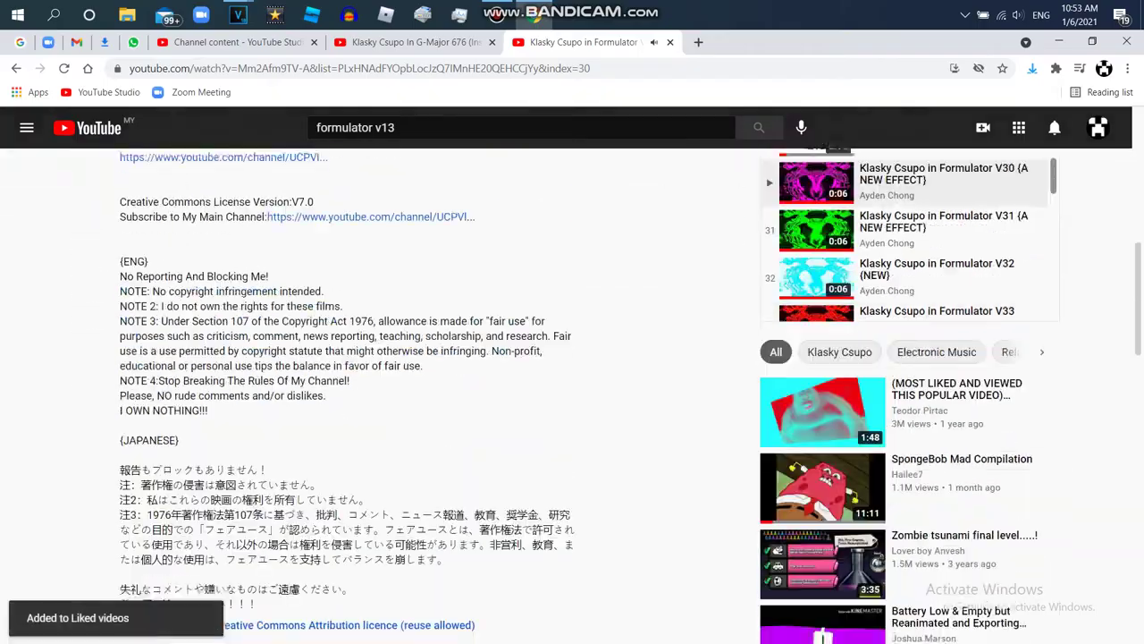
scroll(572, 393, "up", 12)
Step: Switch back to the Formulator Effects project in VEGAS Pro and delete the video event and its audio near 00:03:05
mouse_move(237, 15)
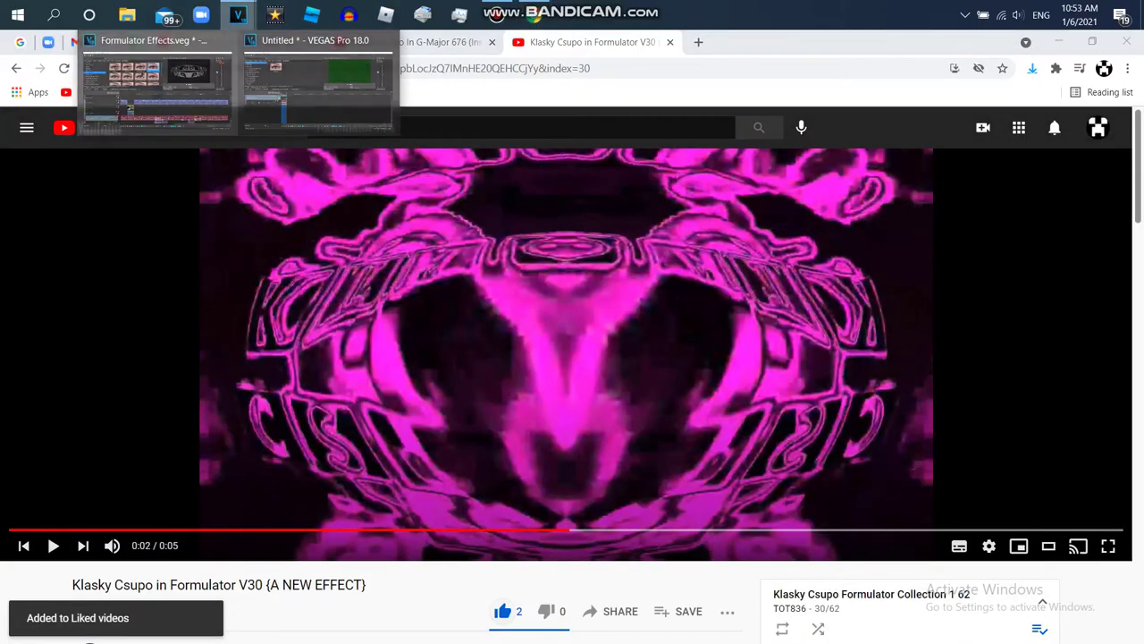
left_click(155, 81)
left_click(936, 438)
right_click(937, 438)
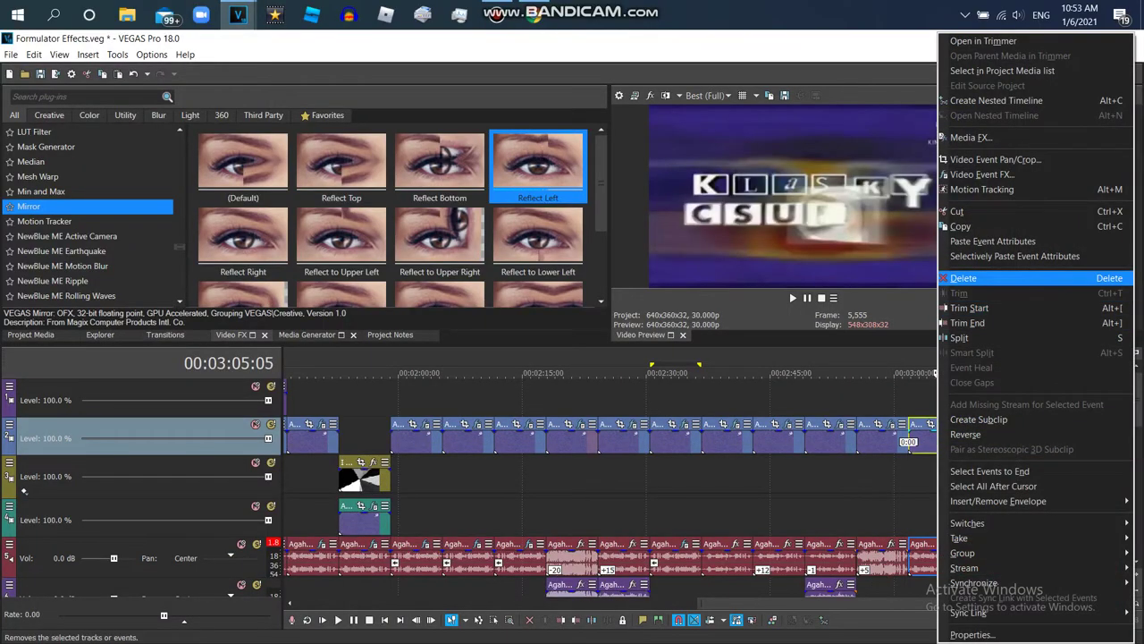
left_click(1028, 277)
Step: Copy the green mirrored event at about 00:02:33 and paste it with its audio into the gap at 00:03:01:22
left_click(424, 374)
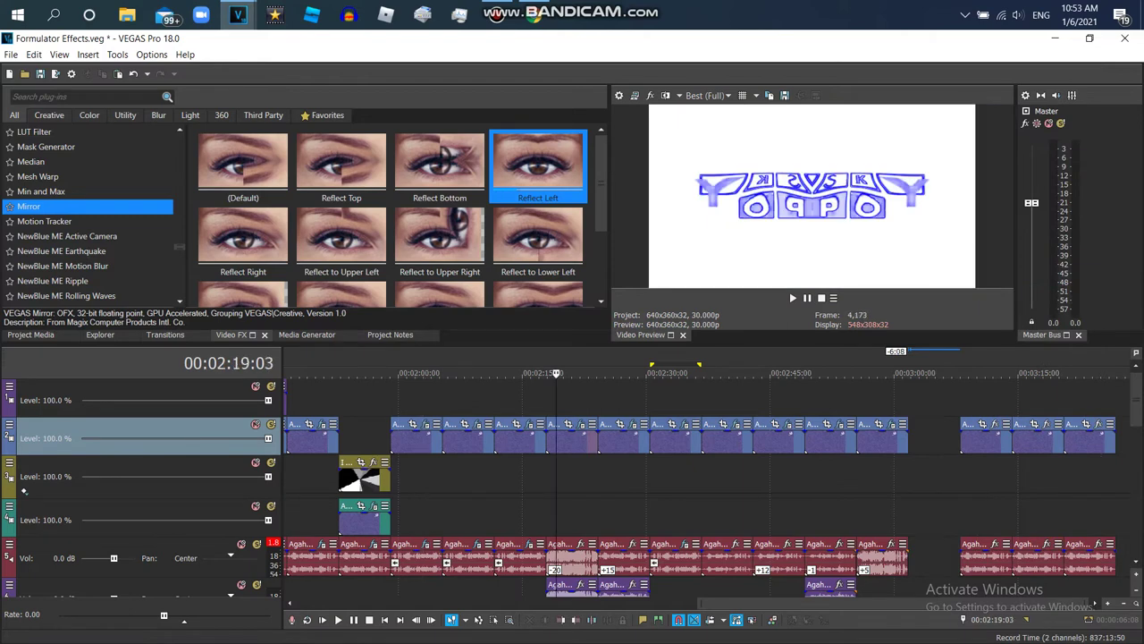
left_click(556, 373)
left_click_drag(556, 373, 678, 374)
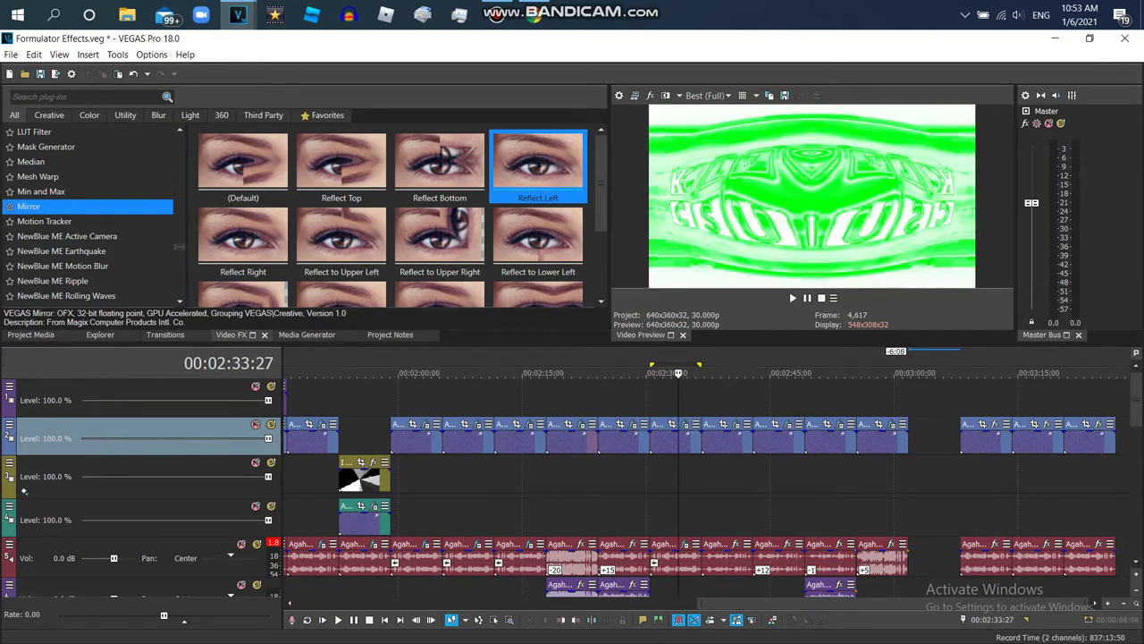
right_click(688, 438)
left_click(742, 226)
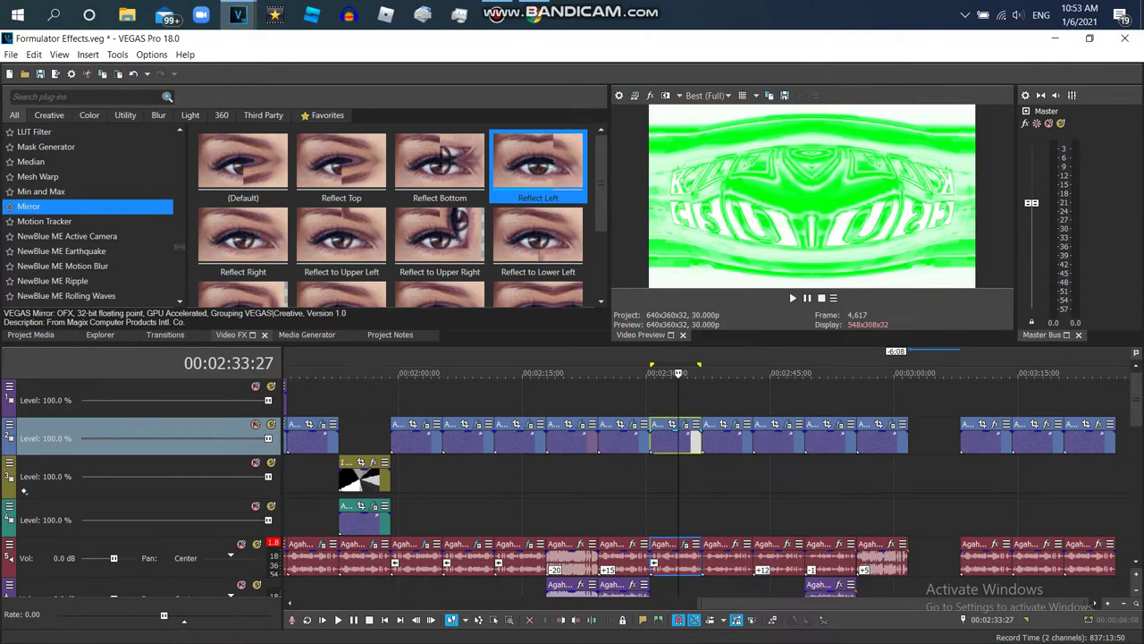
right_click(924, 433)
left_click(948, 120)
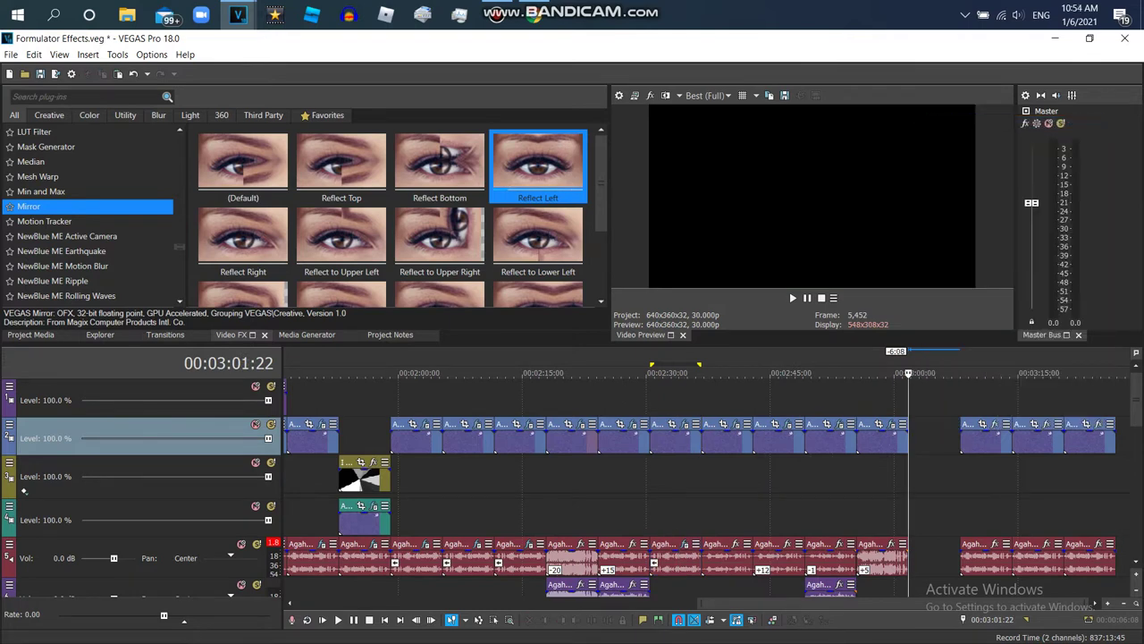
left_click(926, 374)
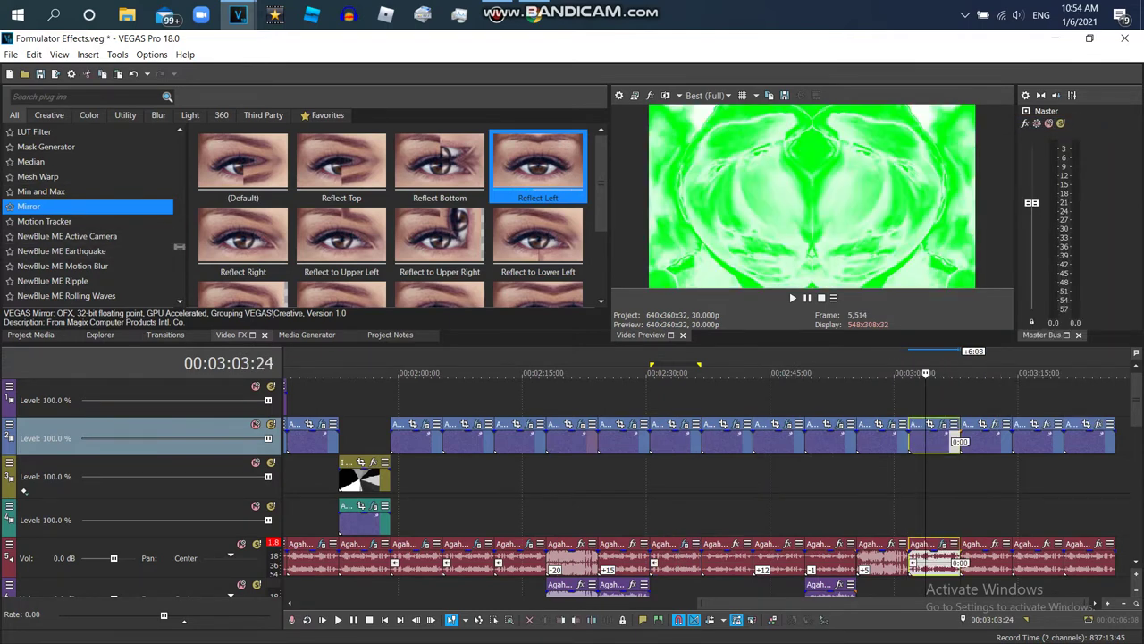
Step: Add the Invert effect with its default preset to the pasted video event and save the project
scroll(89, 250, "up", 2)
scroll(89, 214, "up", 2)
left_click(90, 205)
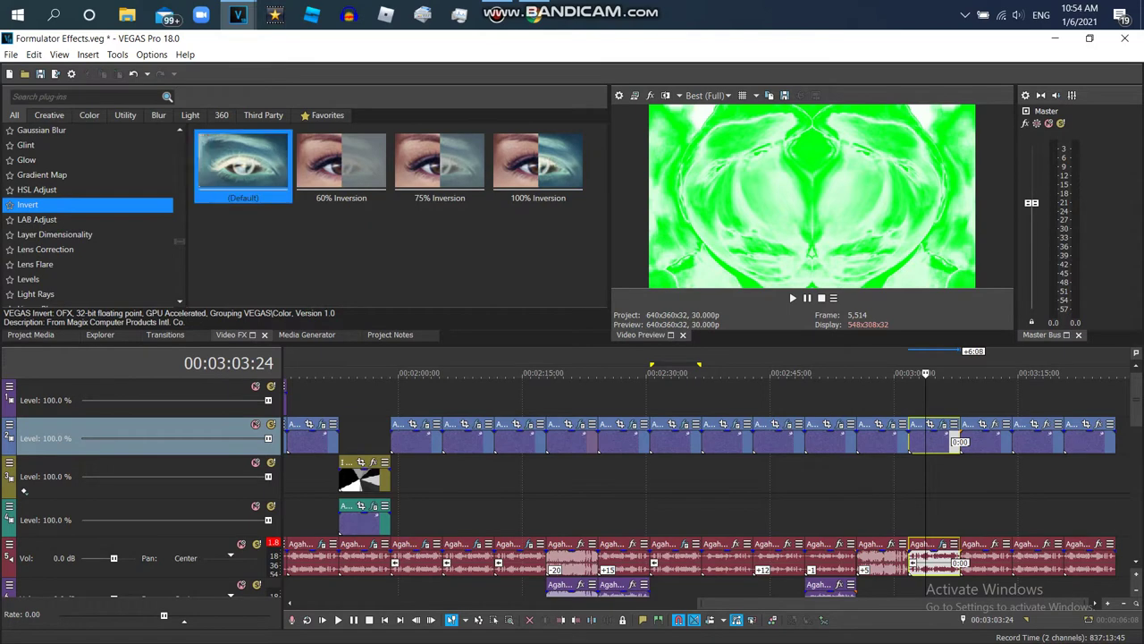
left_click_drag(242, 161, 934, 438)
left_click(11, 55)
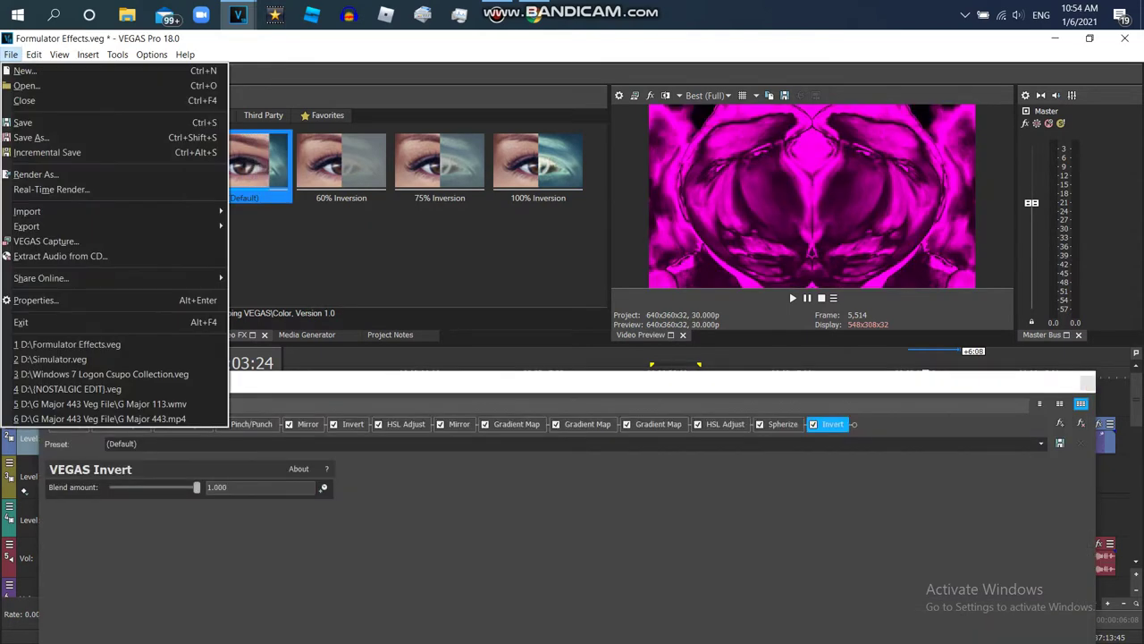
left_click(22, 122)
key("Escape")
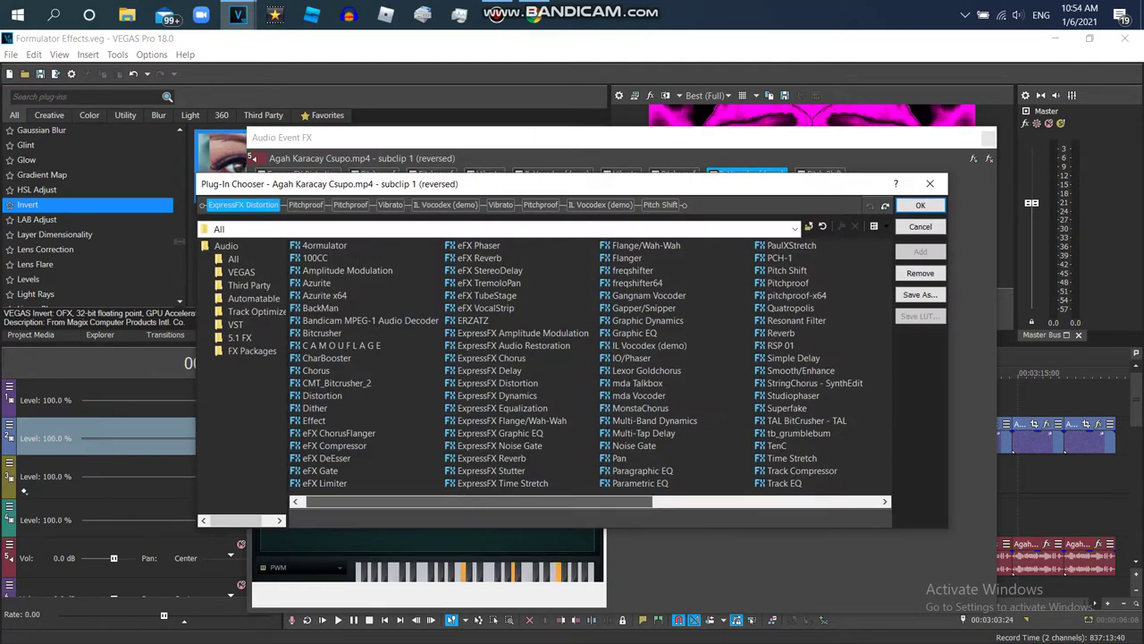
Step: Add one Volume and four Pitchproof plug-ins to the end of the pasted audio event's effect chain
scroll(590, 364, "right", 2)
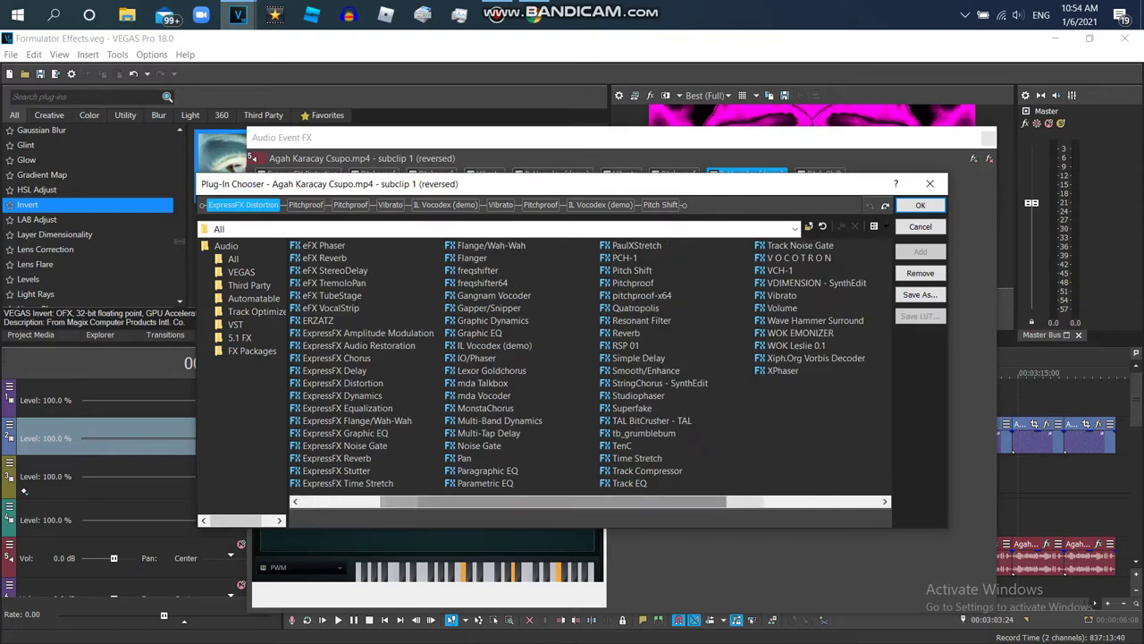
left_click(782, 308)
double_click(782, 307)
left_click(633, 283)
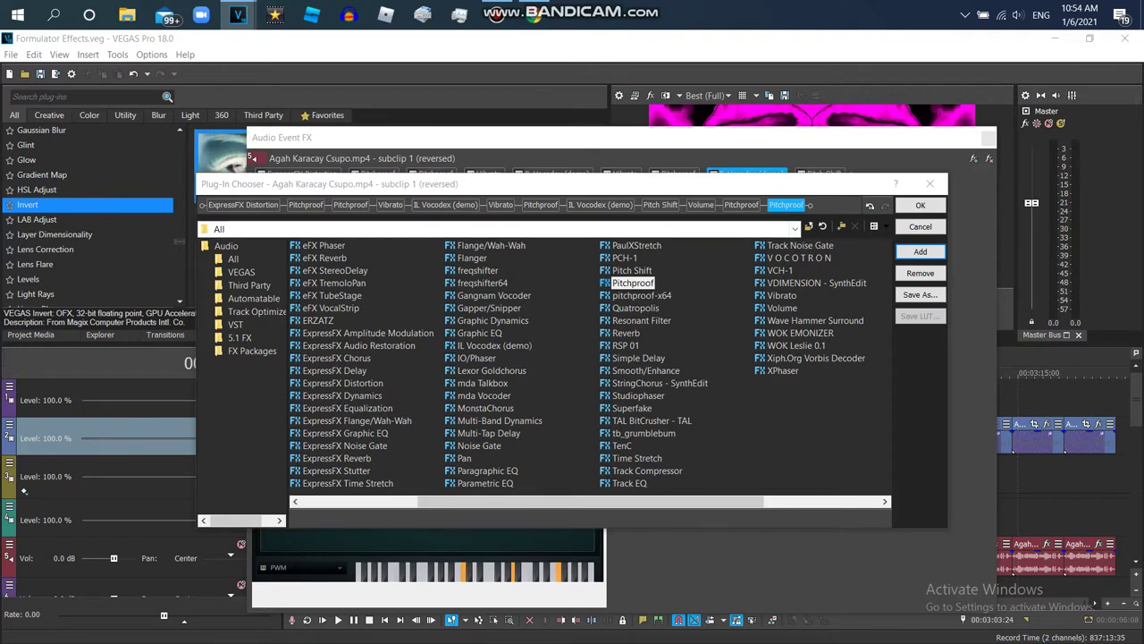
key("Return")
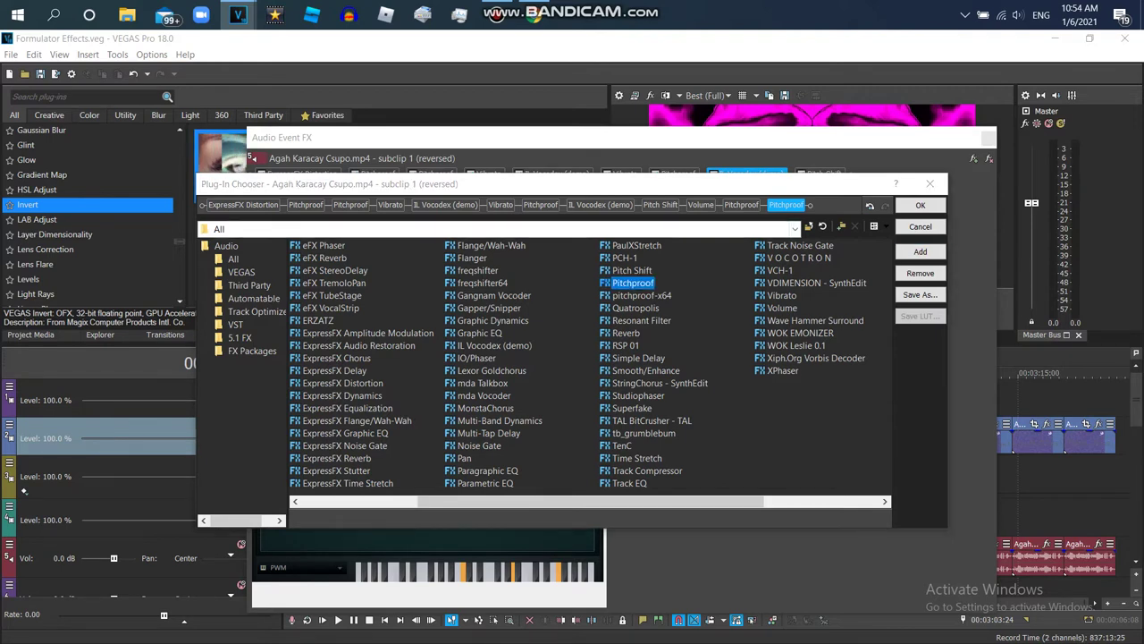
key("Return")
key("Escape")
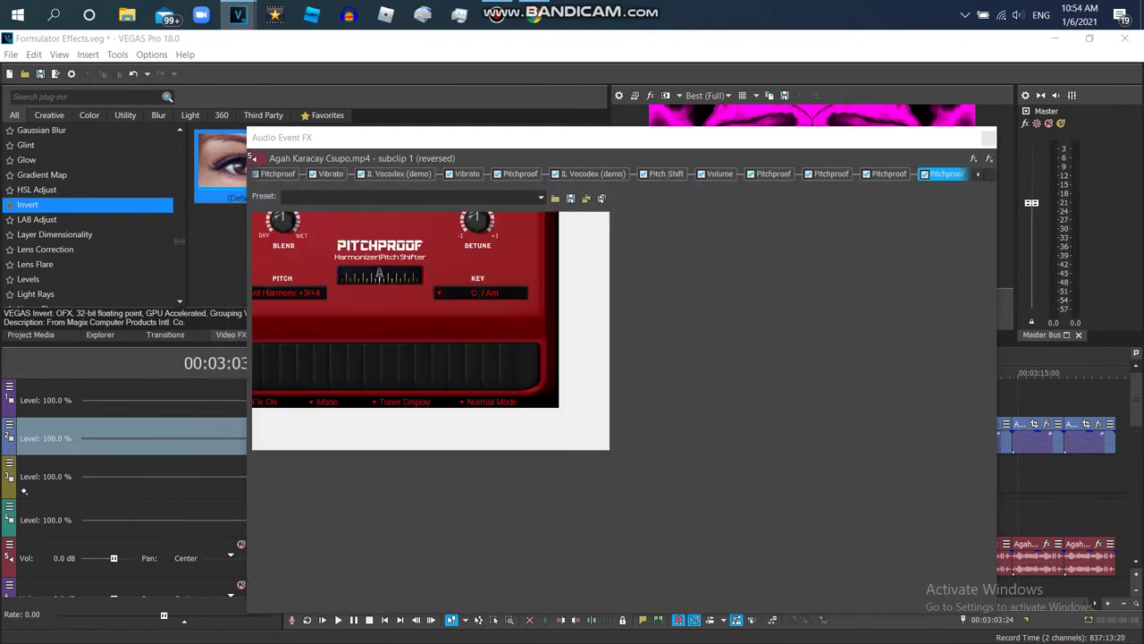
Step: Set the pitches of the four added Pitchproof plug-ins to +6, -6, -6 and +6 in chain order
left_click(774, 173)
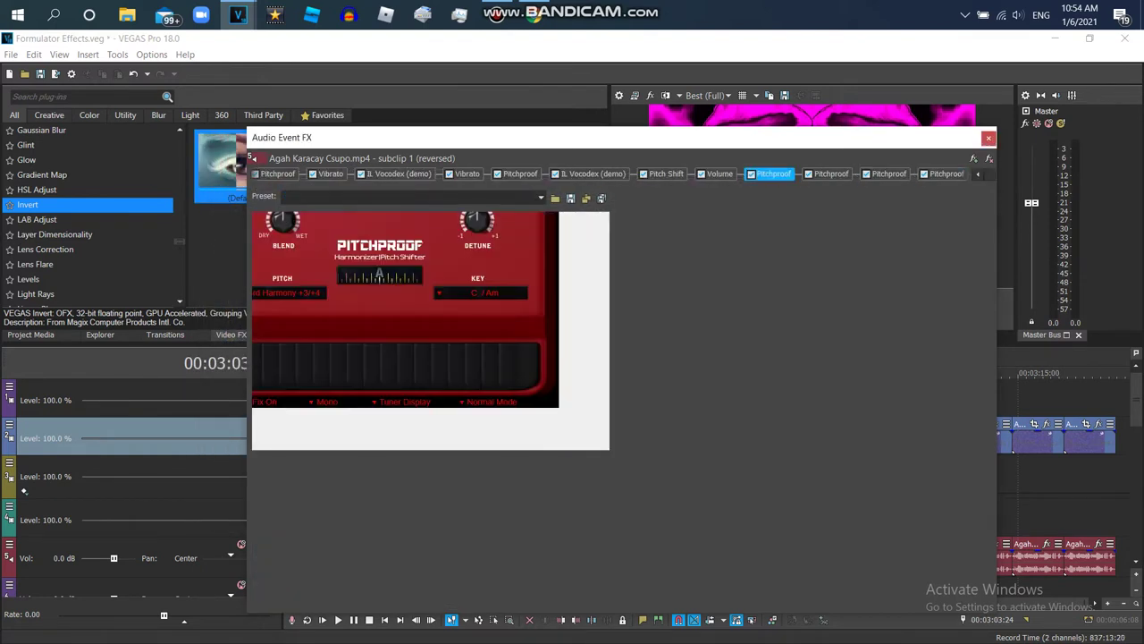
left_click(288, 293)
left_click(295, 377)
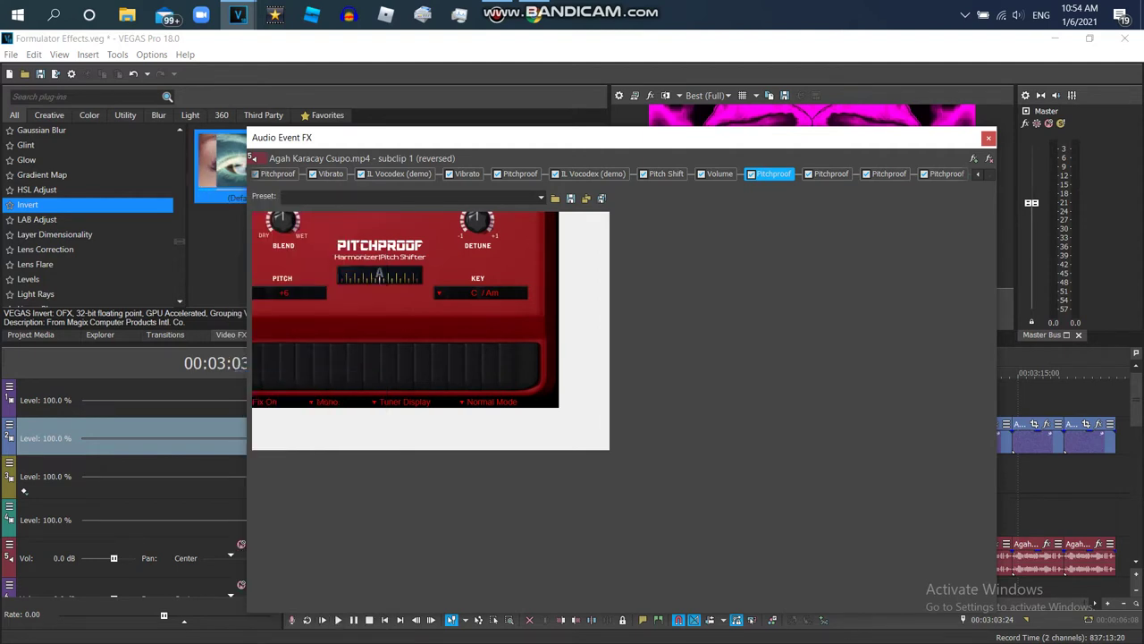
left_click(288, 292)
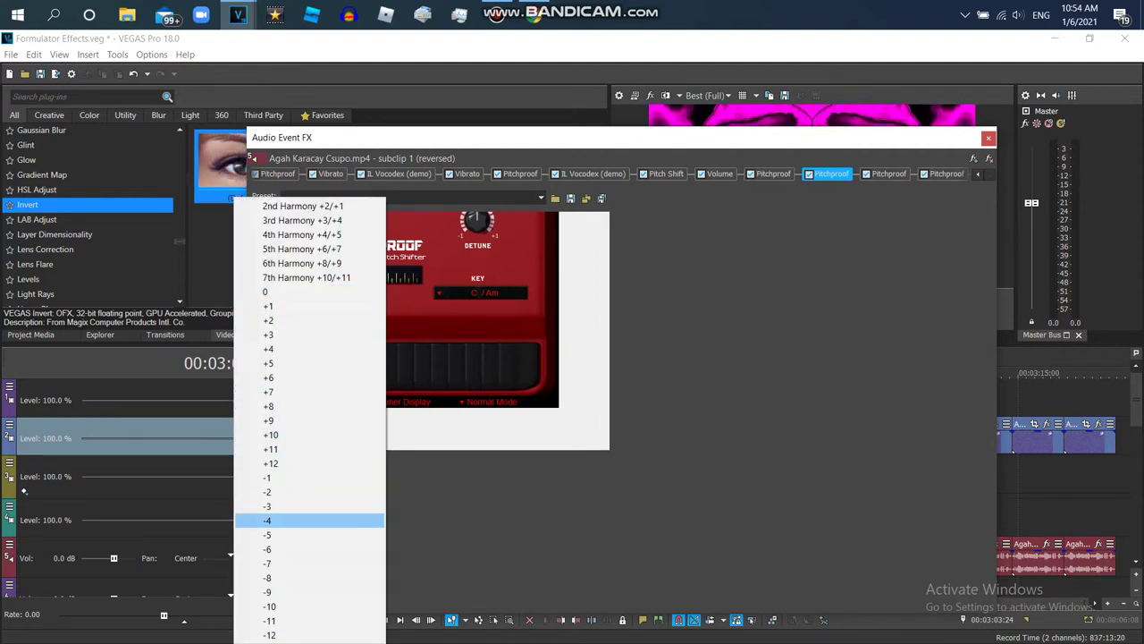
left_click(268, 548)
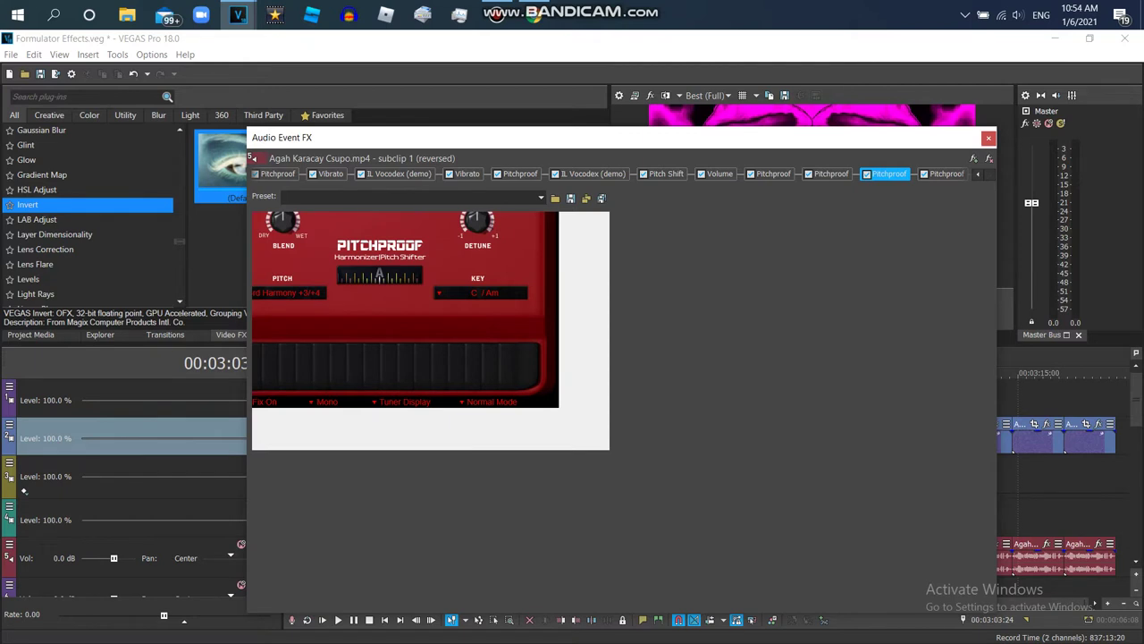
left_click(288, 293)
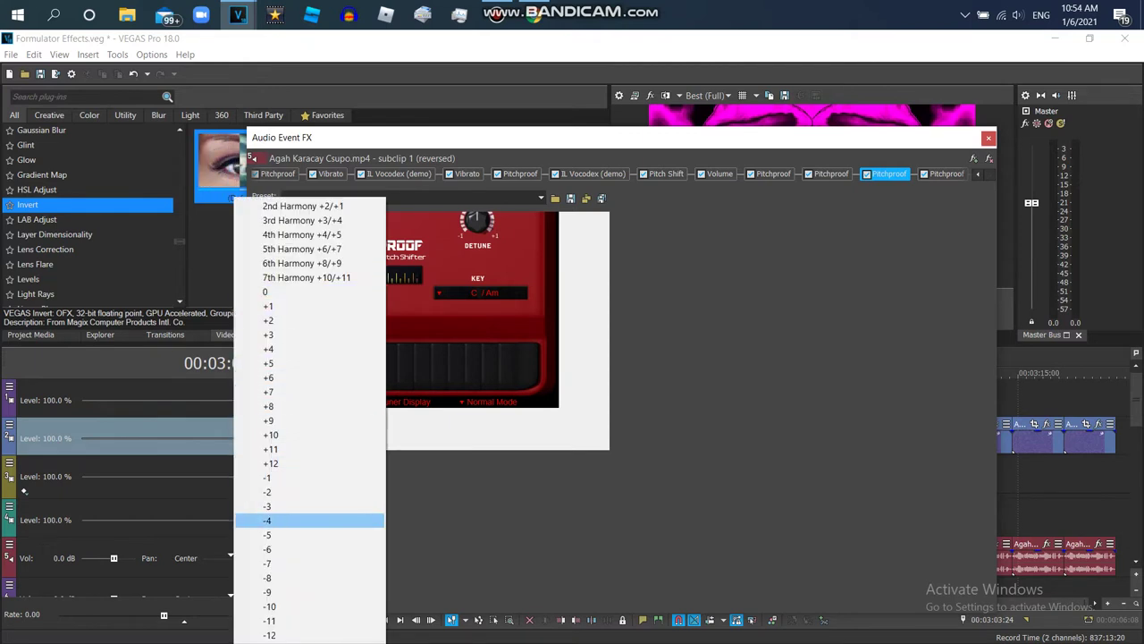
left_click(268, 549)
left_click(948, 174)
left_click(288, 292)
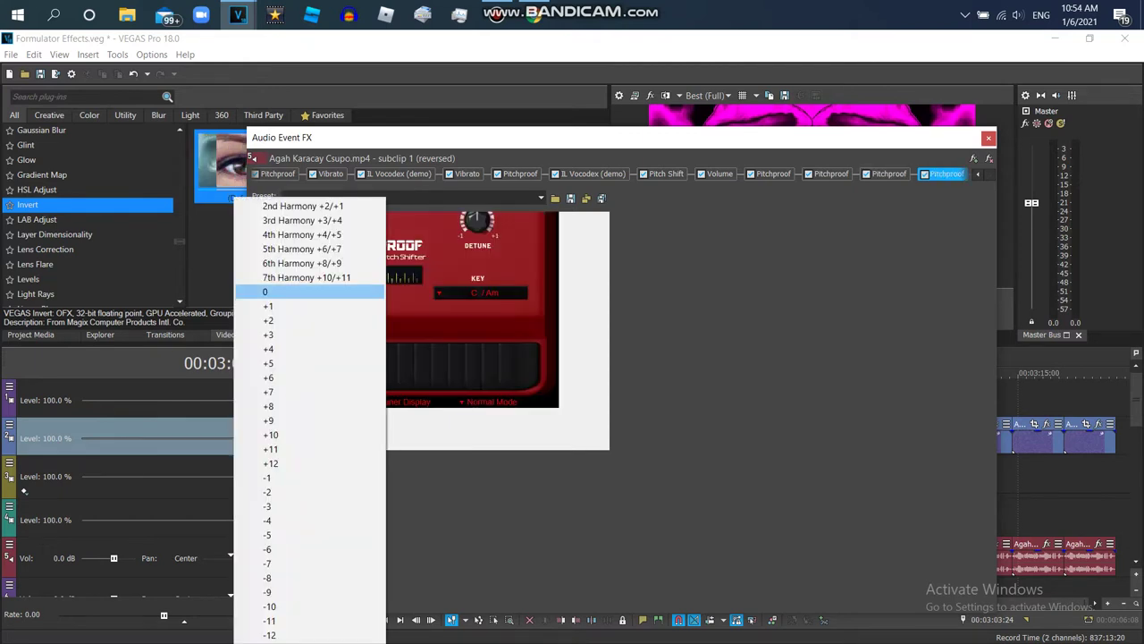
left_click(269, 378)
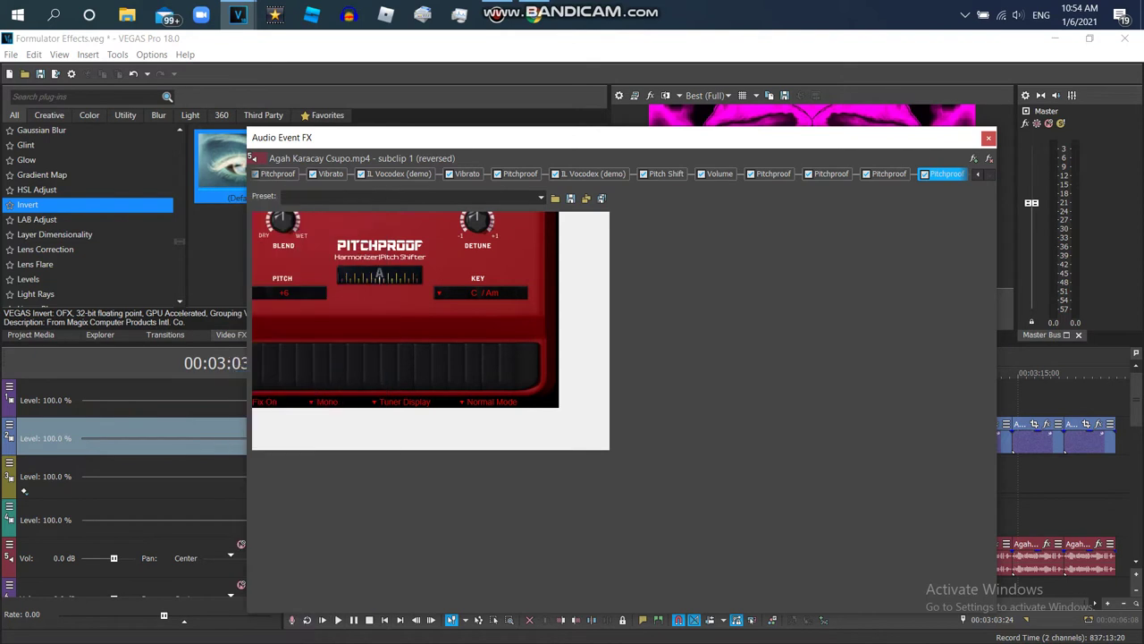
Step: Set the Volume plug-in to 6.021 dB and load the Power preset in the IL Vocodex (demo) plug-ins
left_click(719, 174)
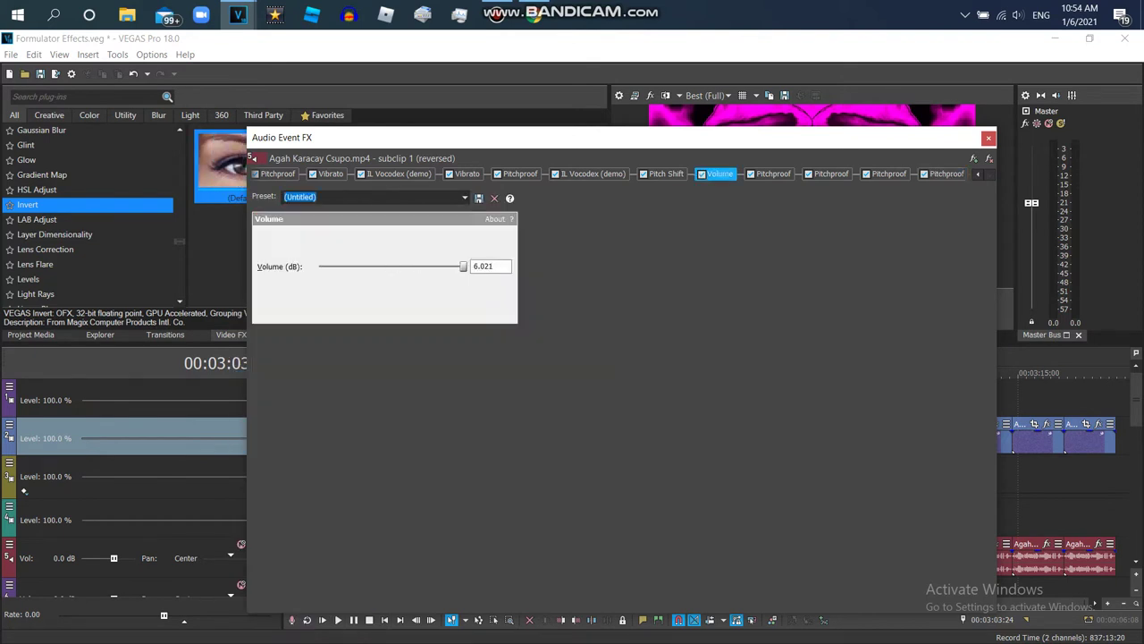
left_click(591, 173)
left_click(590, 230)
left_click(395, 173)
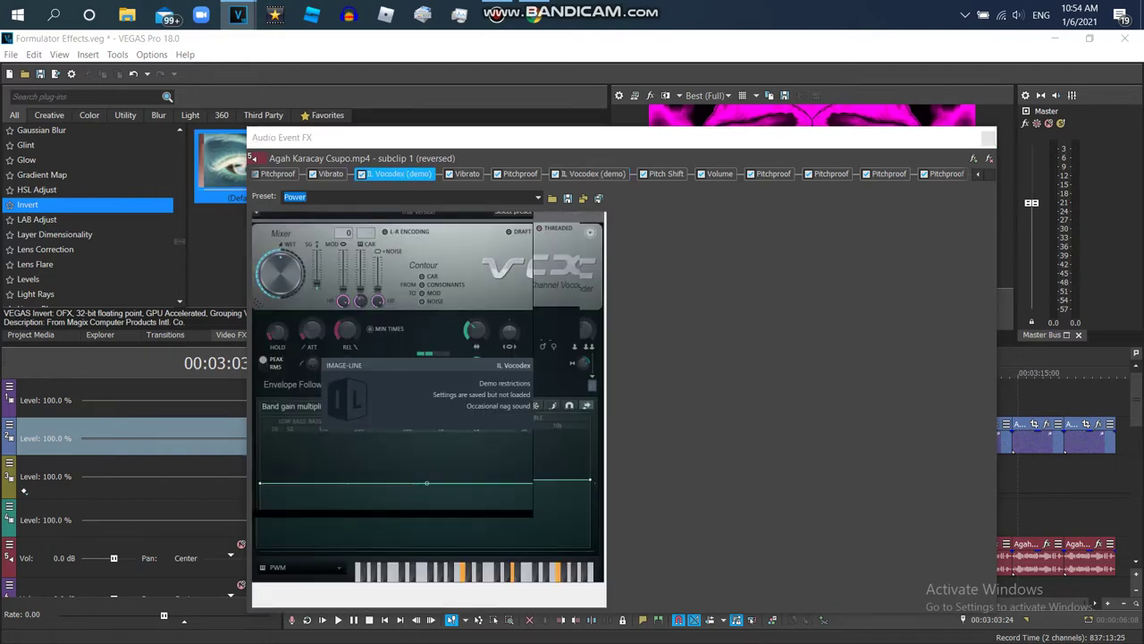
left_click(590, 229)
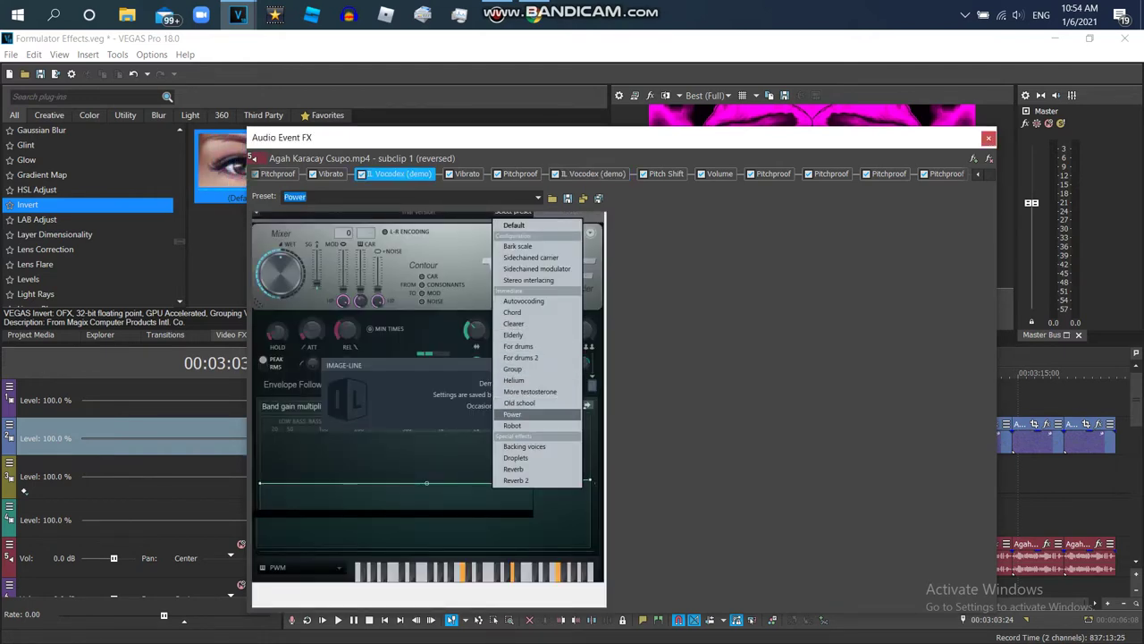
left_click(523, 413)
key("Escape")
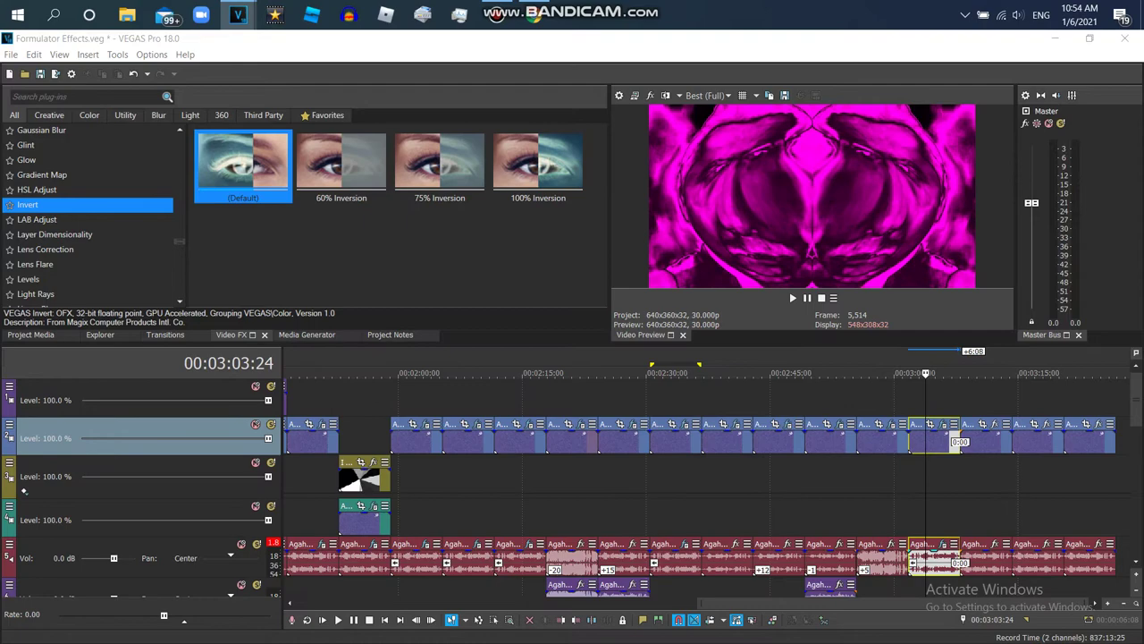
Step: Play back the inverted event near 00:03:03 with its new audio effects
key("space")
key("space")
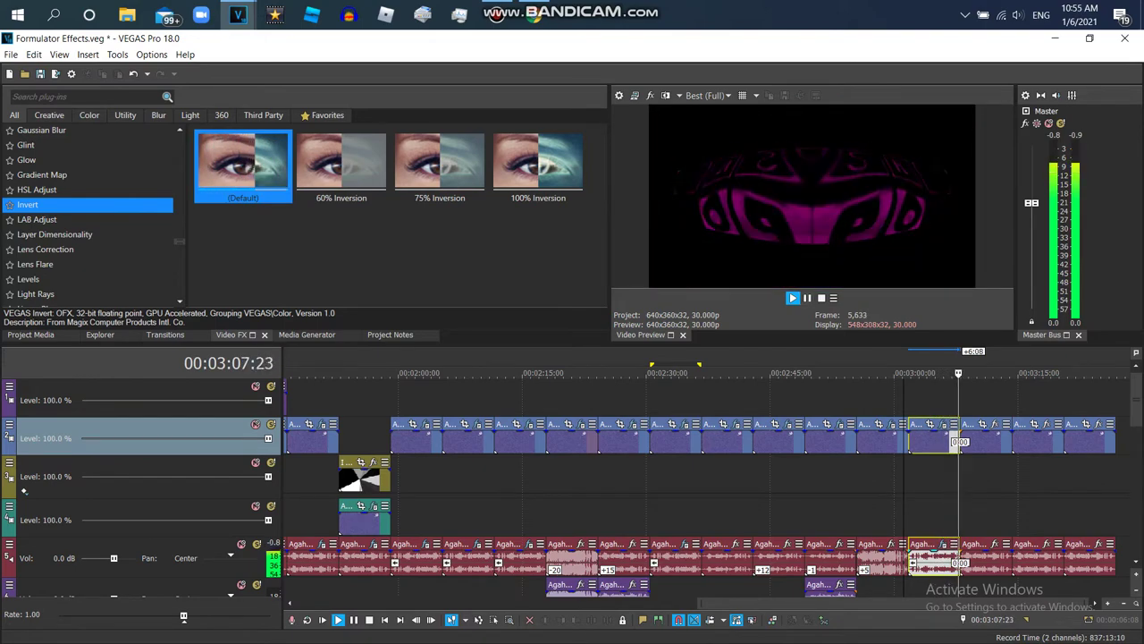
left_click(793, 297)
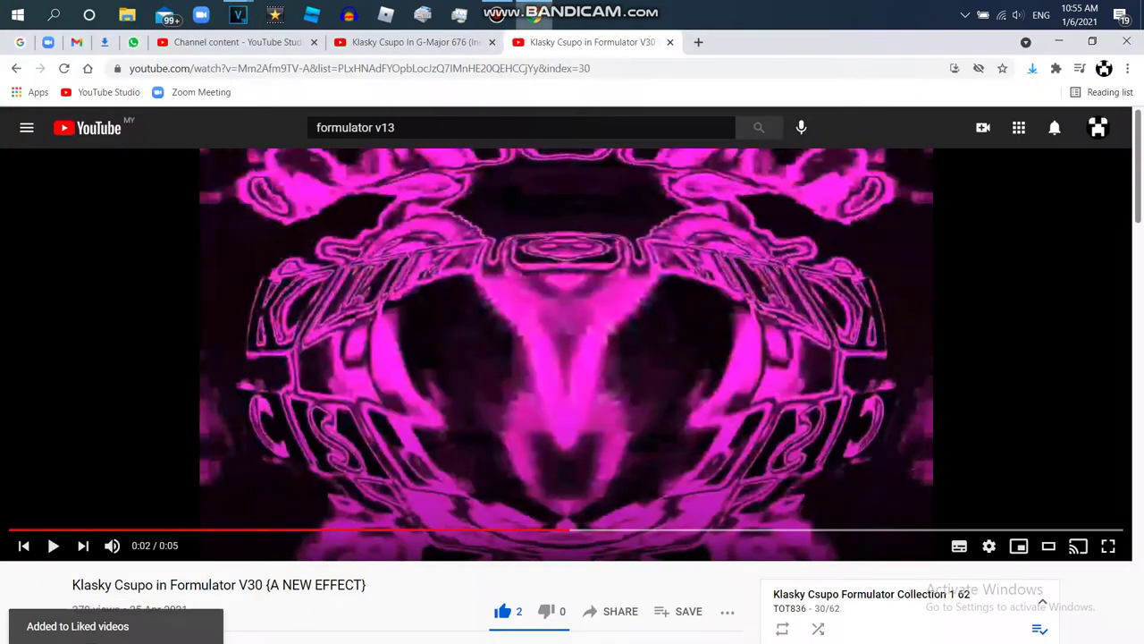
Step: Play more of the V30 reference on YouTube, open "Klasky Csupo in Formulator V31" and read its effect description
key("space")
scroll(572, 393, "down", 4)
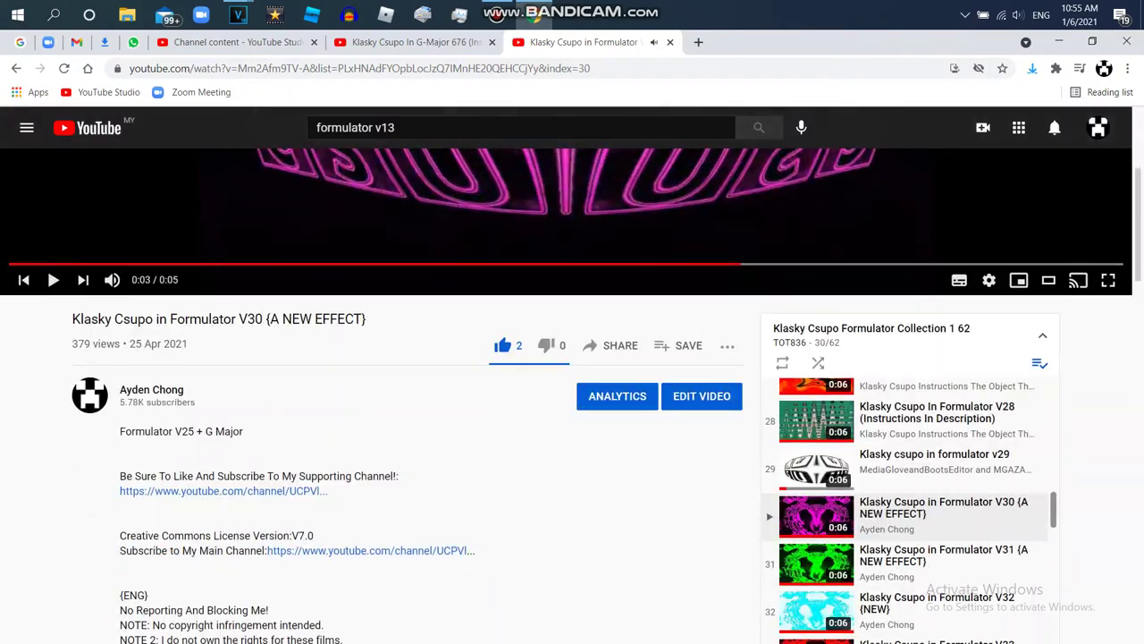
left_click(939, 427)
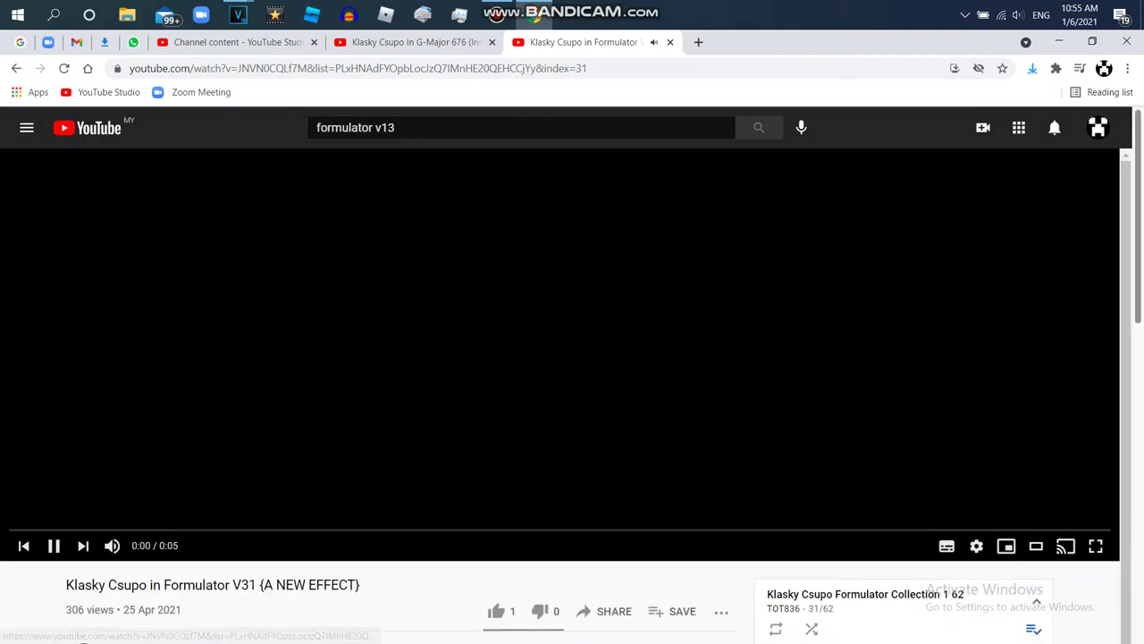
key("space")
scroll(572, 394, "down", 4)
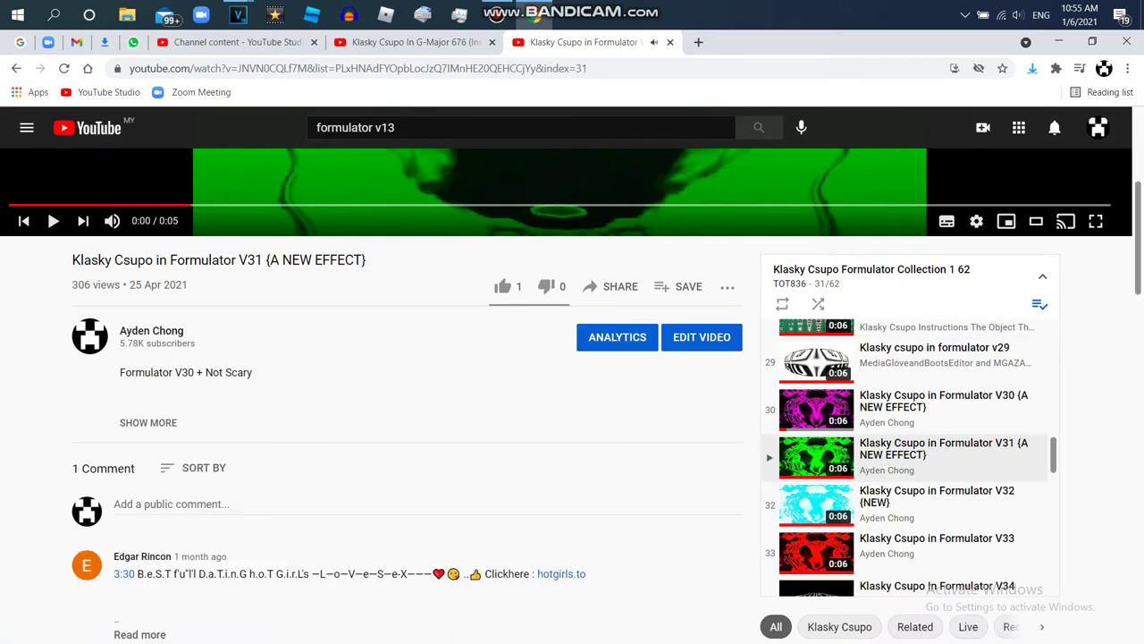
Step: Switch to VEGAS Pro and copy the magenta V30 event at 00:03:04 into the gap directly after it
key("alt+Tab")
key("ctrl+z")
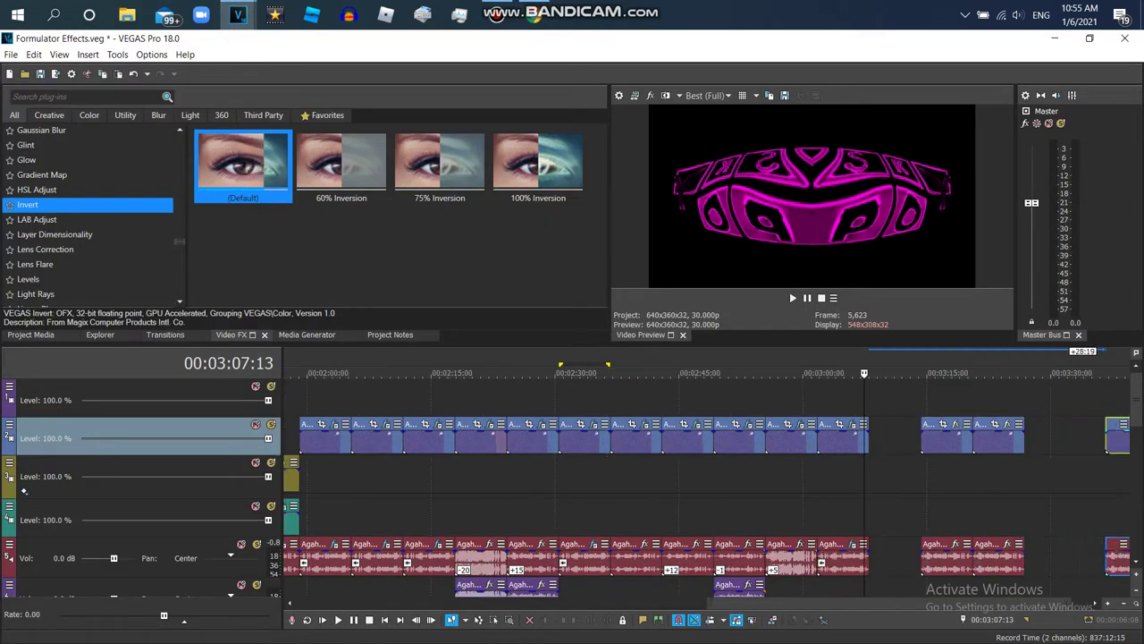
left_click(755, 373)
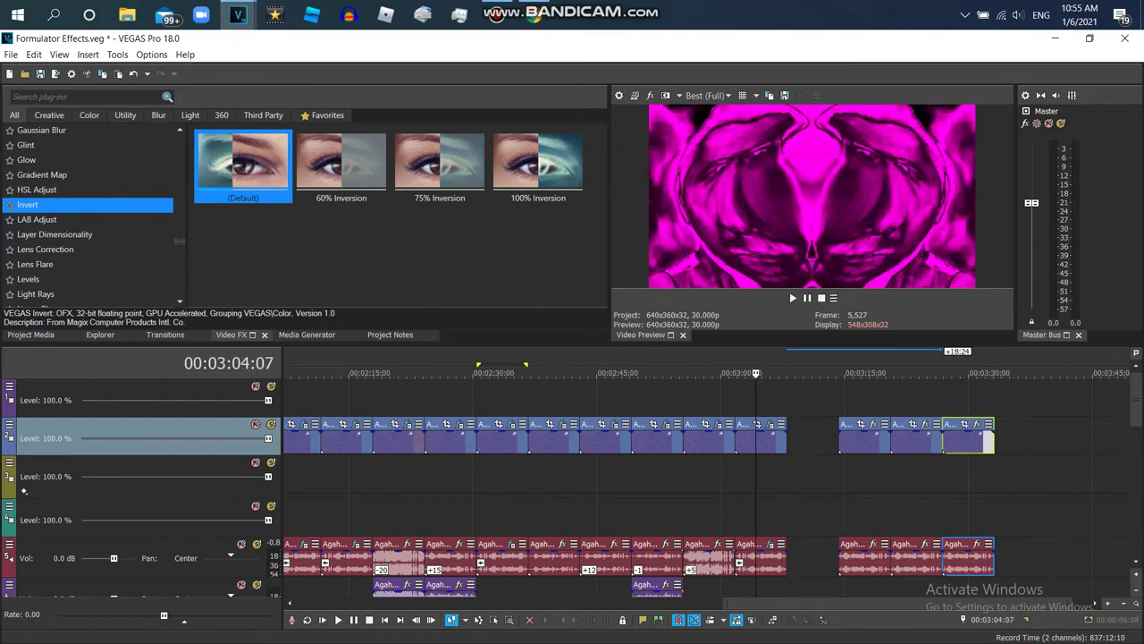
right_click(760, 438)
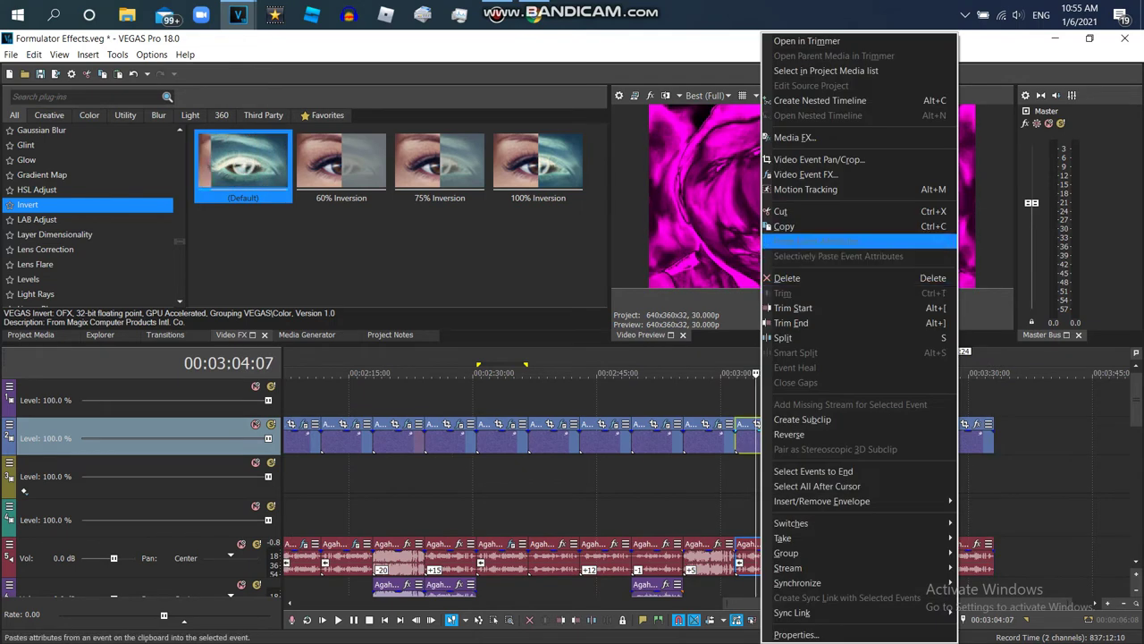
left_click(787, 226)
left_click(797, 372)
right_click(803, 440)
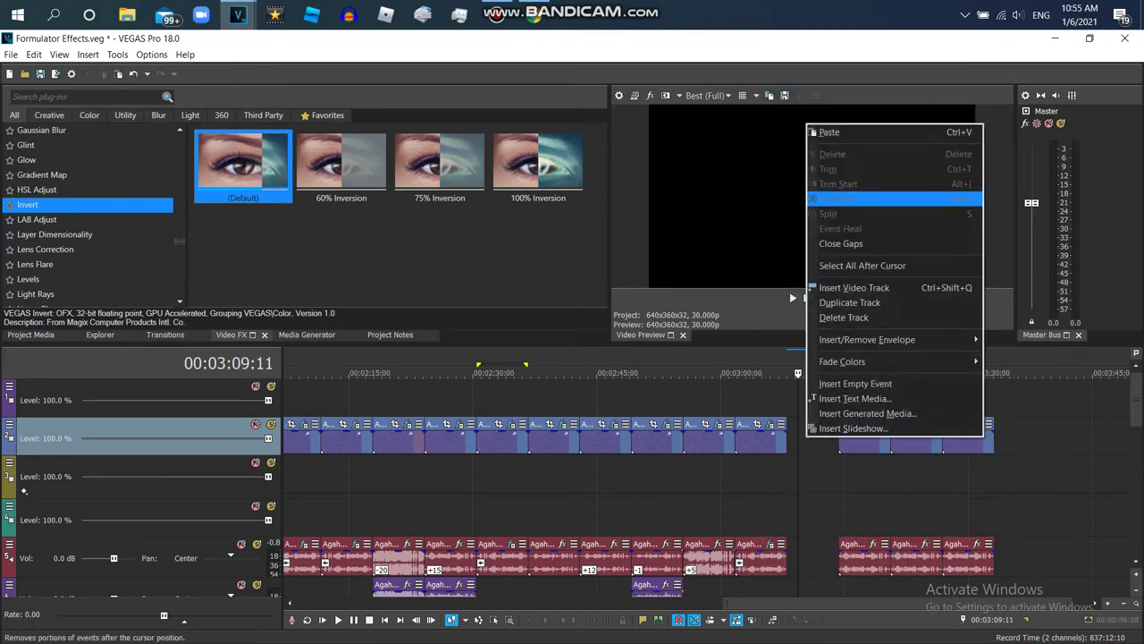
left_click(822, 130)
key("ctrl+v")
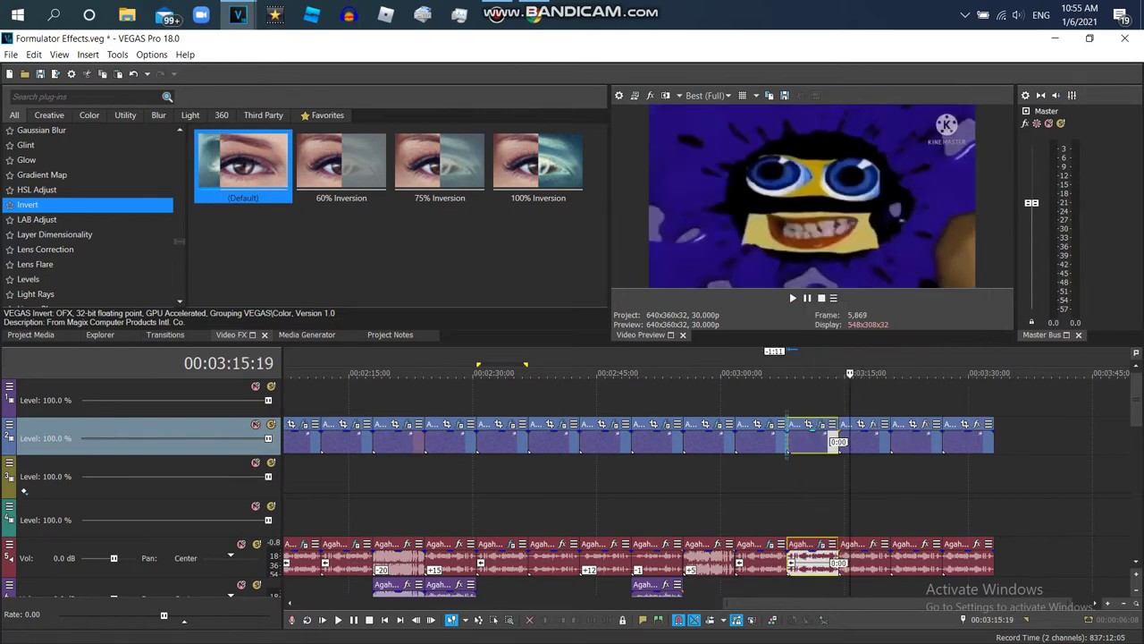
Step: Add an HSL Adjust effect with the Invert Color preset to the pasted video event
left_click(794, 373)
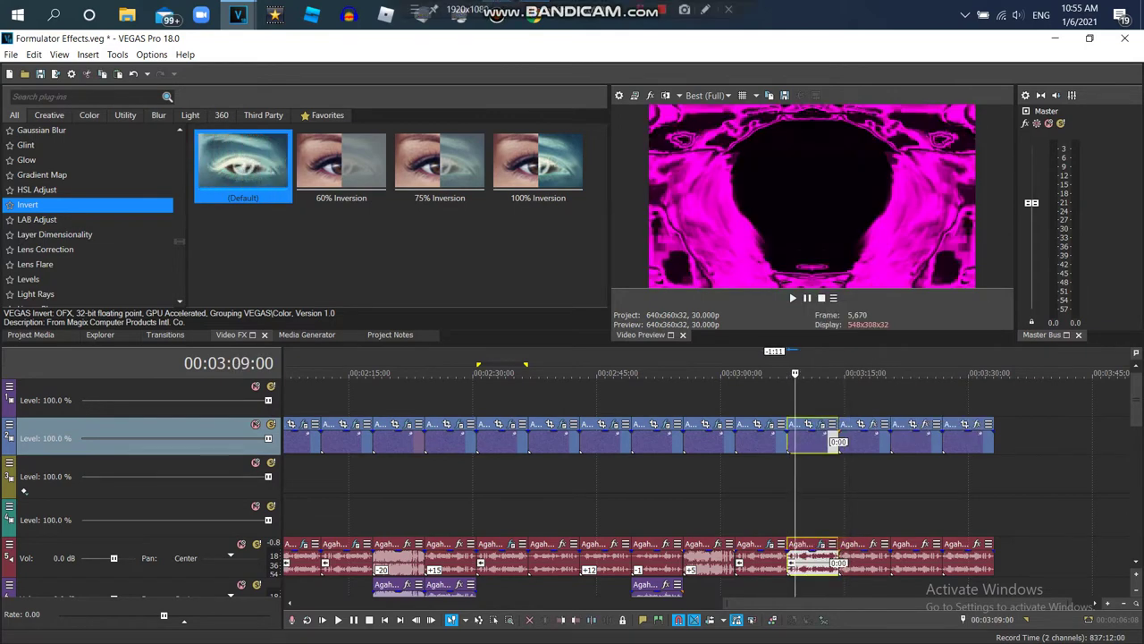
left_click(90, 190)
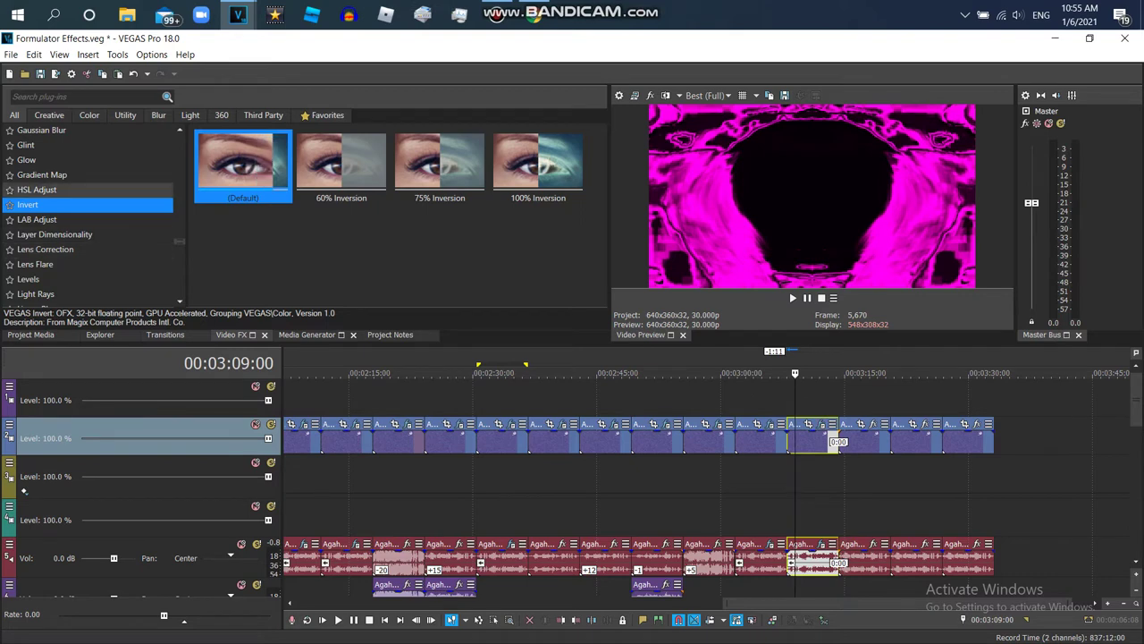
scroll(399, 214, "down", 10)
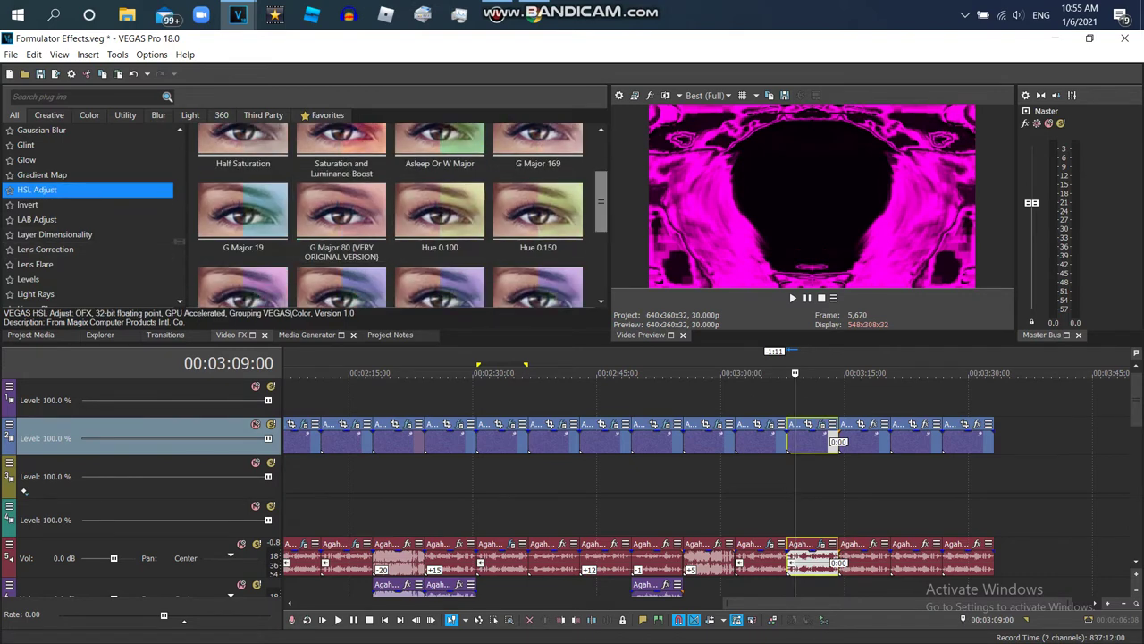
scroll(440, 215, "up", 10)
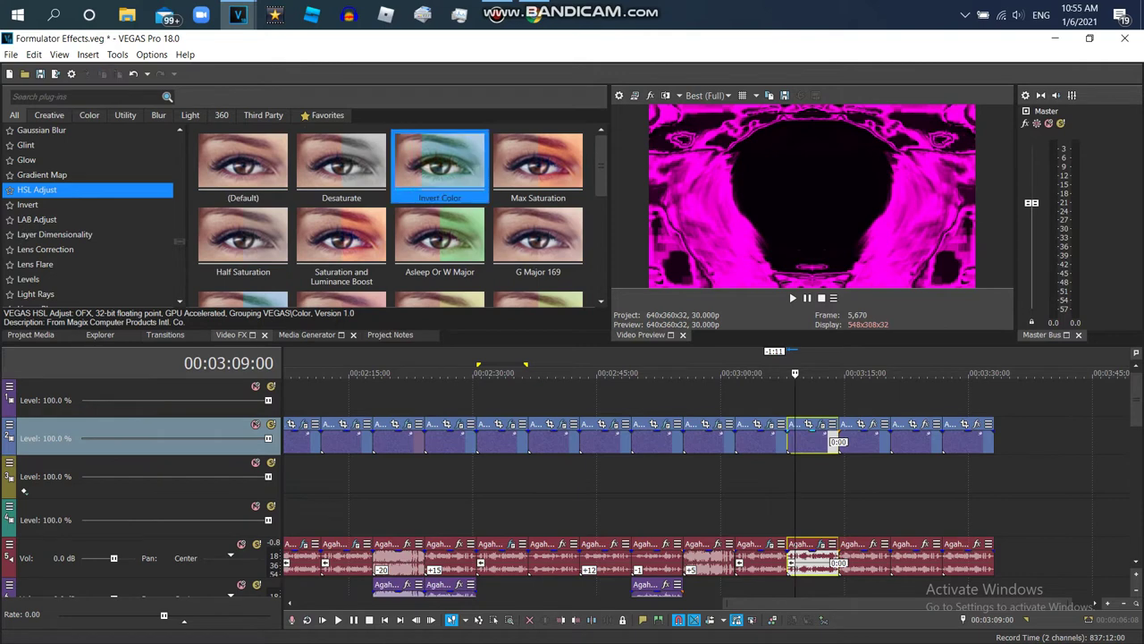
double_click(440, 166)
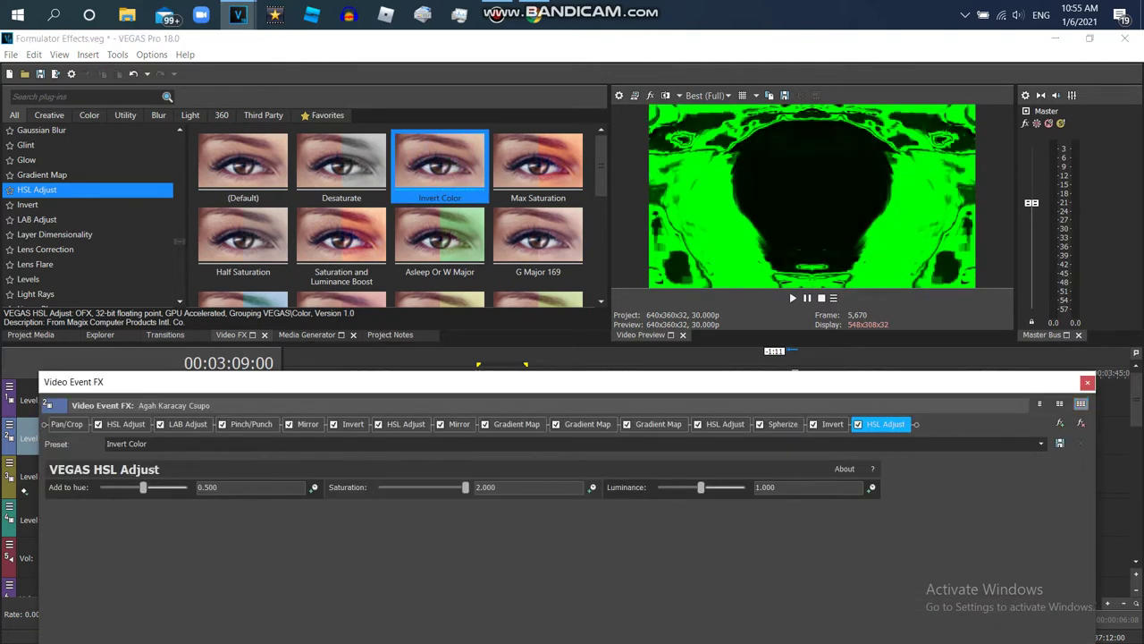
Step: Add a Mirror effect with the Reflect Right preset at the end of the video event's effect chain
scroll(89, 214, "down", 3)
left_click(44, 270)
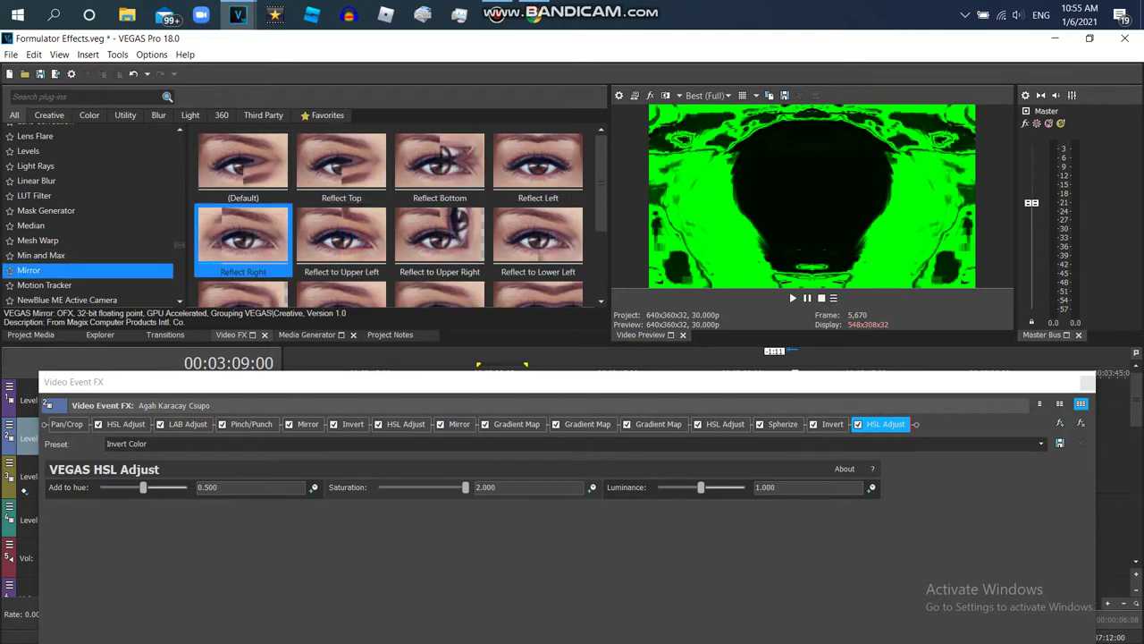
left_click_drag(243, 237, 811, 194)
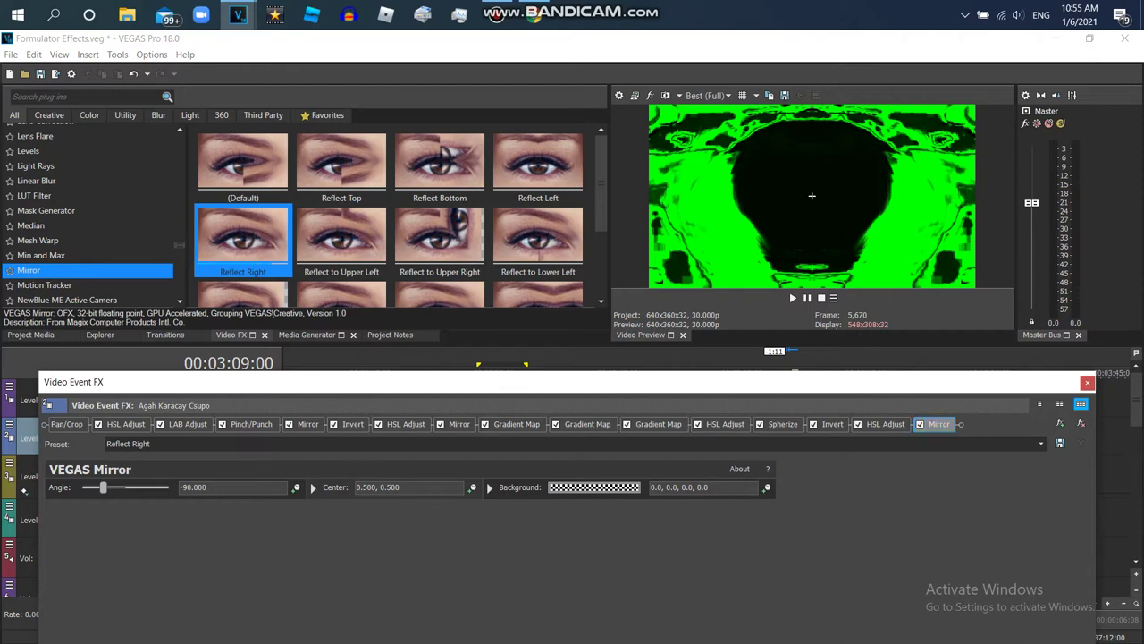
Step: Add two TV Simulator effects with the Reset to None preset and set Vertical sync to 0.5000 in each
scroll(90, 215, "down", 10)
scroll(89, 214, "up", 12)
scroll(89, 215, "down", 4)
scroll(89, 215, "down", 1)
left_click(40, 231)
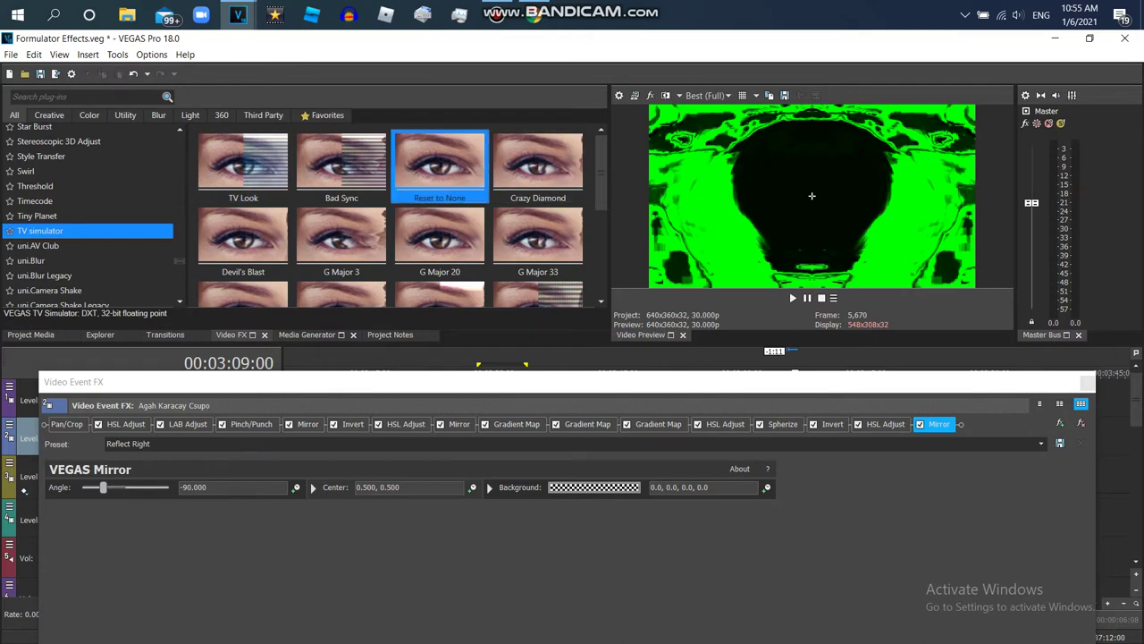
left_click_drag(812, 196, 536, 536)
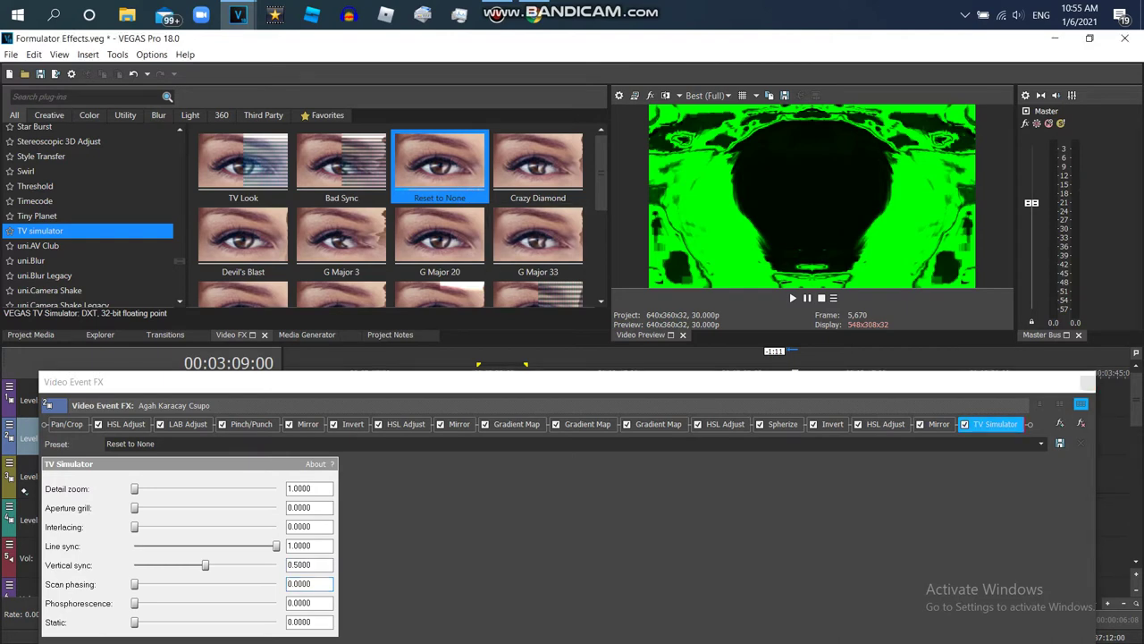
key("space")
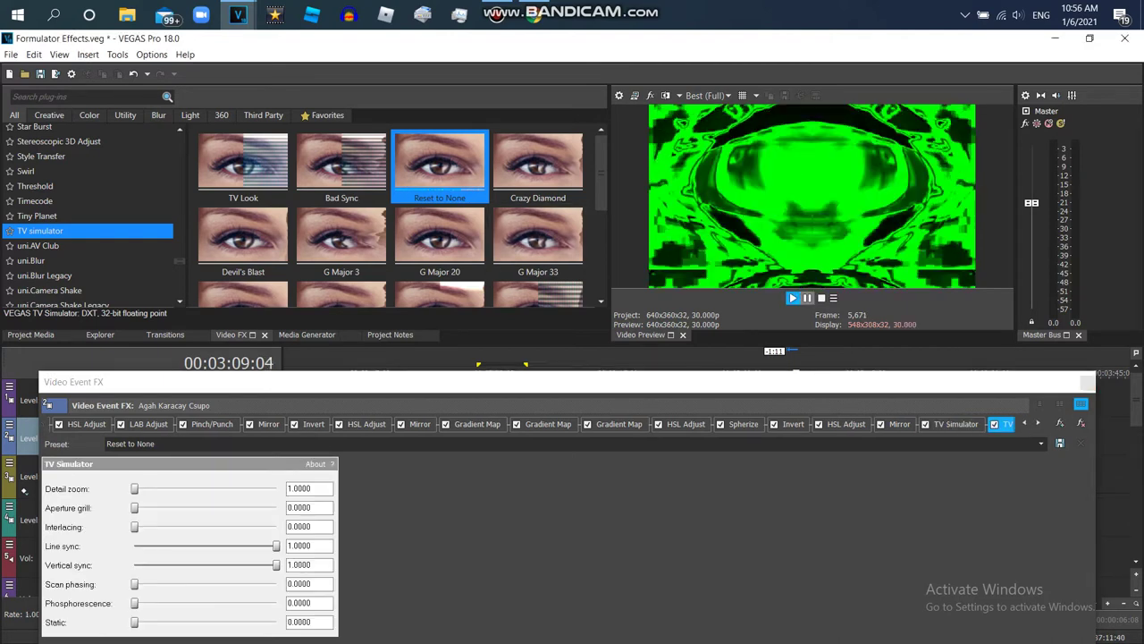
key("Return")
left_click(309, 564)
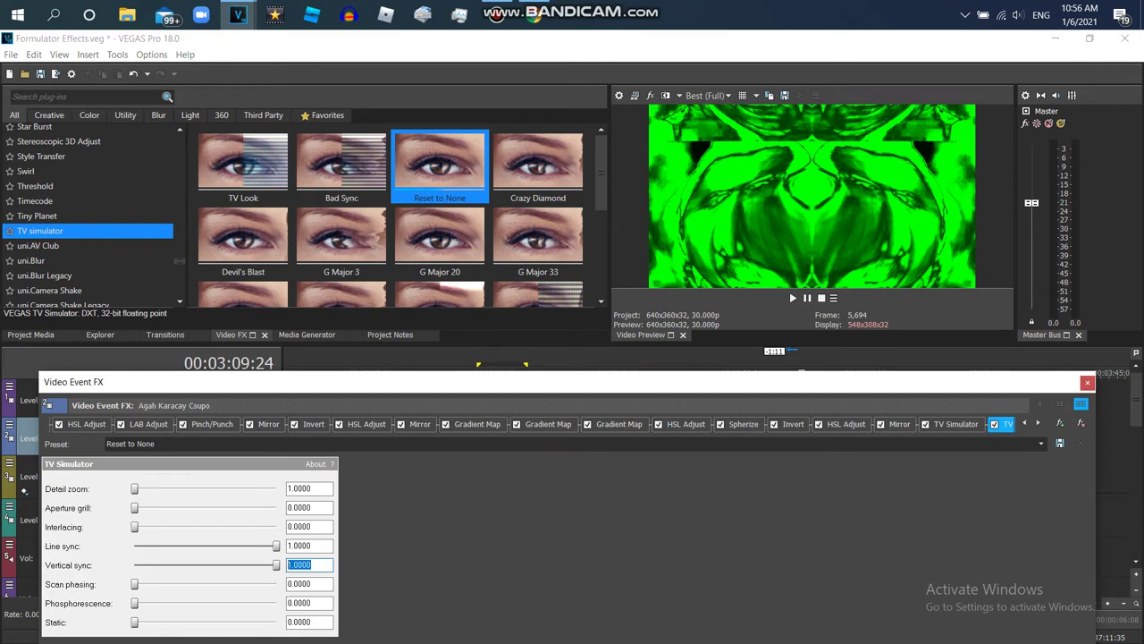
key("Tab")
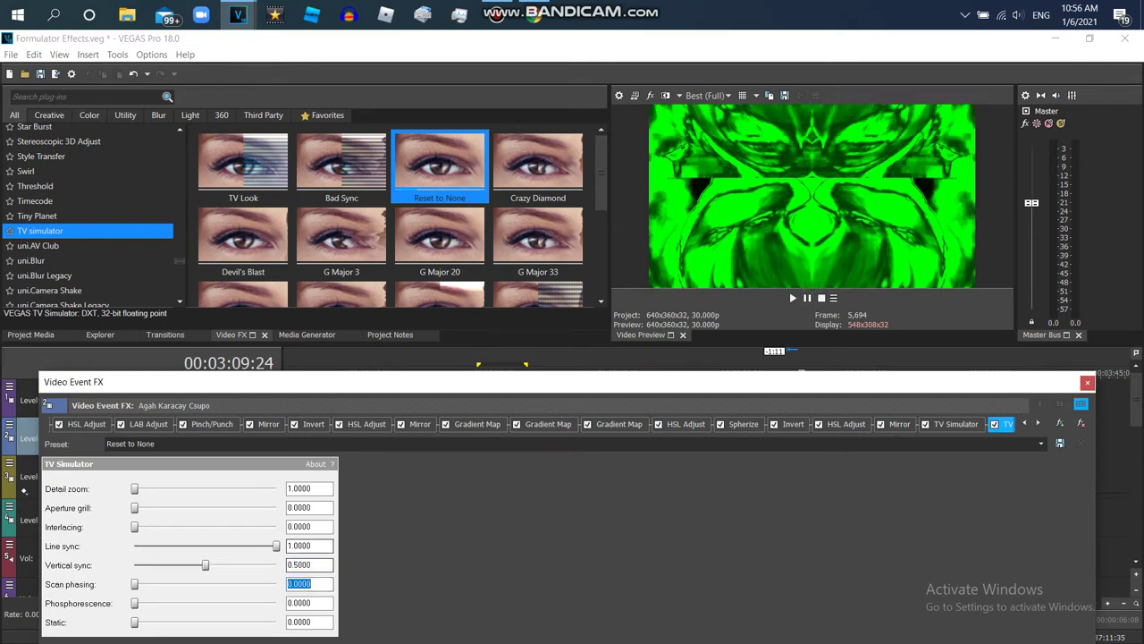
Step: Add a Wave effect with the AVS Wave preset between the two TV Simulator effects
scroll(90, 214, "down", 5)
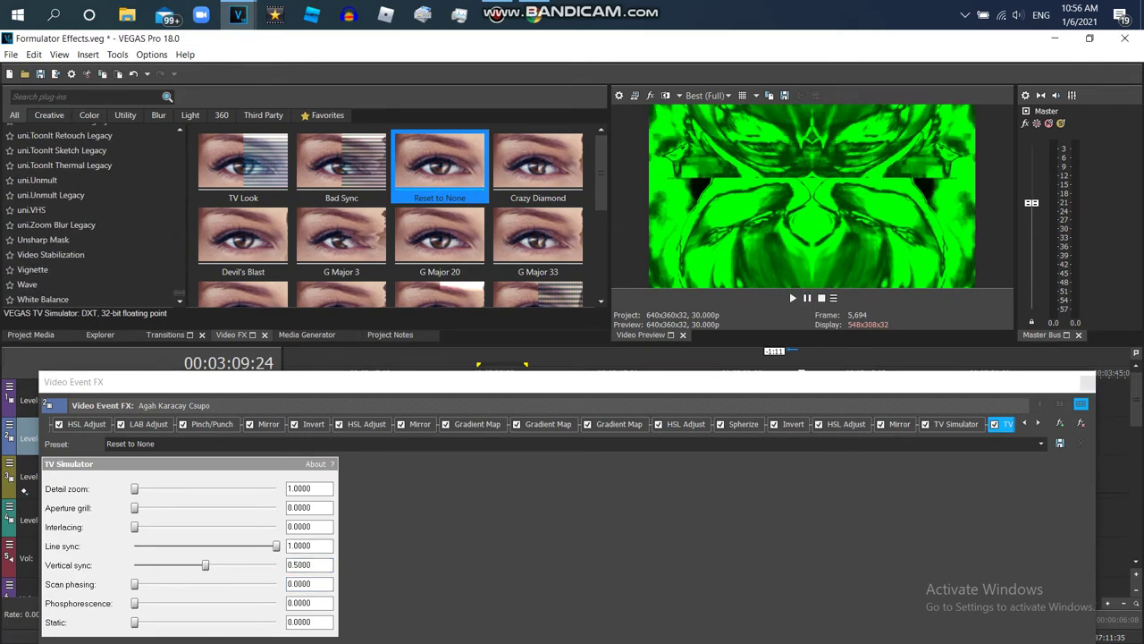
left_click(27, 285)
scroll(390, 214, "down", 1)
scroll(538, 215, "down", 1)
double_click(538, 157)
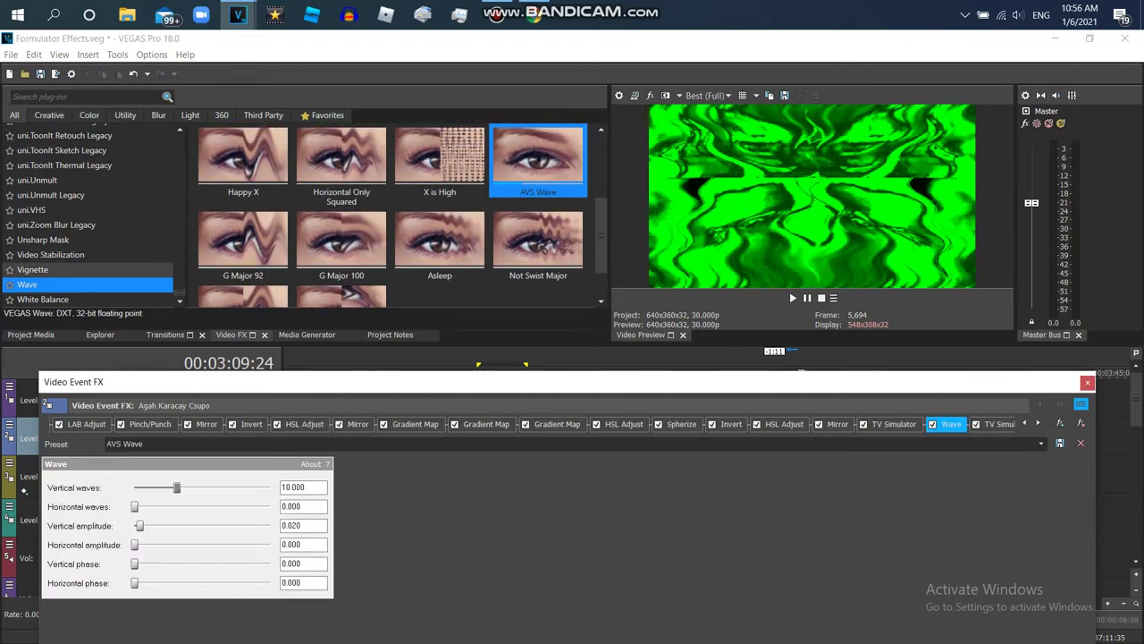
Step: Add two Dunaj Flip effects with the Rotate preset, one before and one after the first TV Simulator
scroll(89, 214, "up", 15)
scroll(89, 215, "down", 10)
scroll(89, 214, "down", 3)
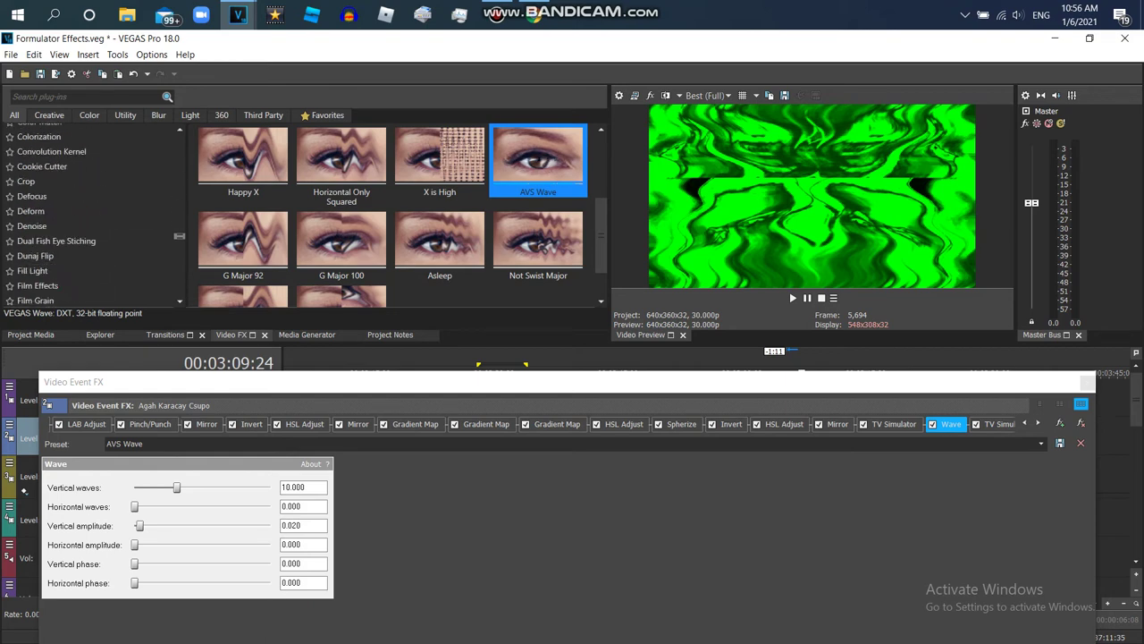
left_click(54, 256)
left_click(440, 165)
double_click(440, 165)
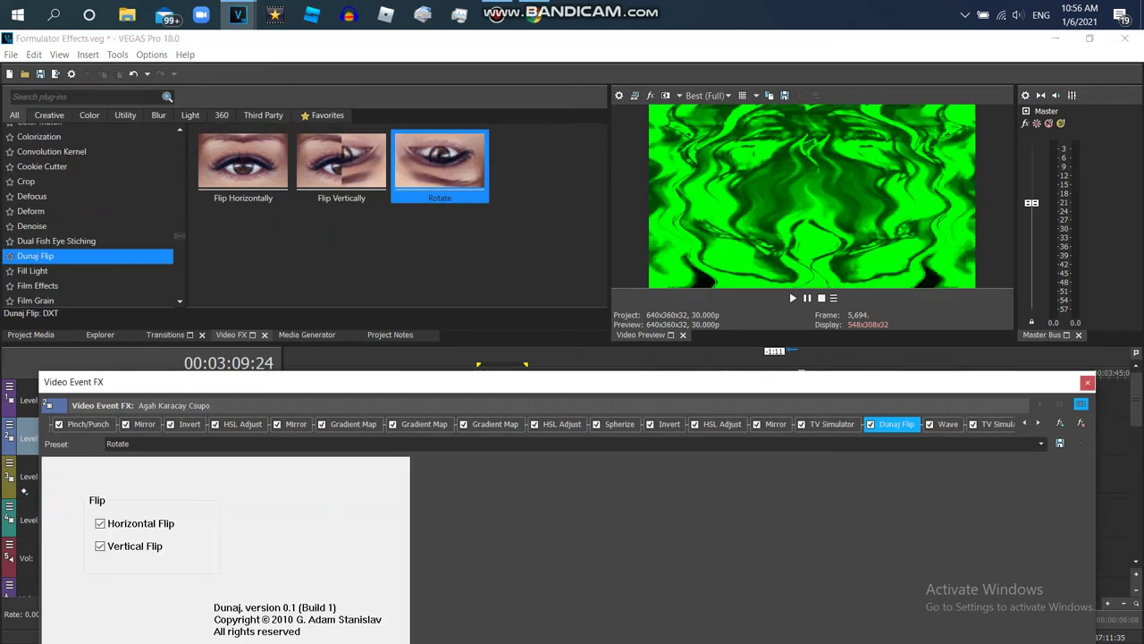
double_click(439, 165)
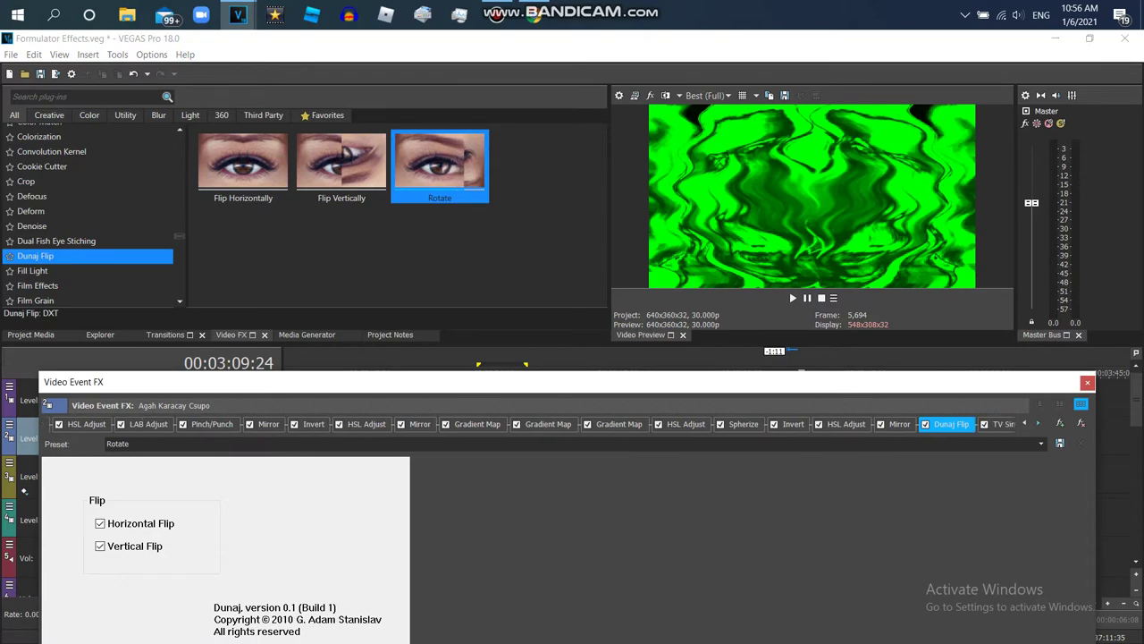
Step: Stop the preview and add a Pitch Shift plug-in at the end of the pasted audio event's effect chain
left_click(808, 298)
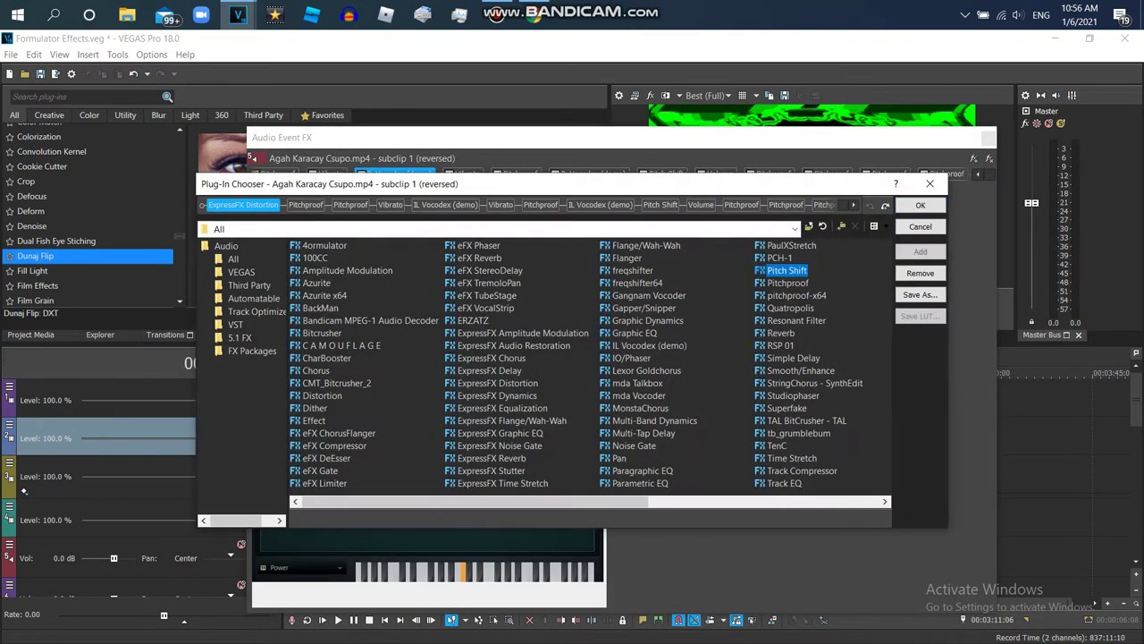
key("Return")
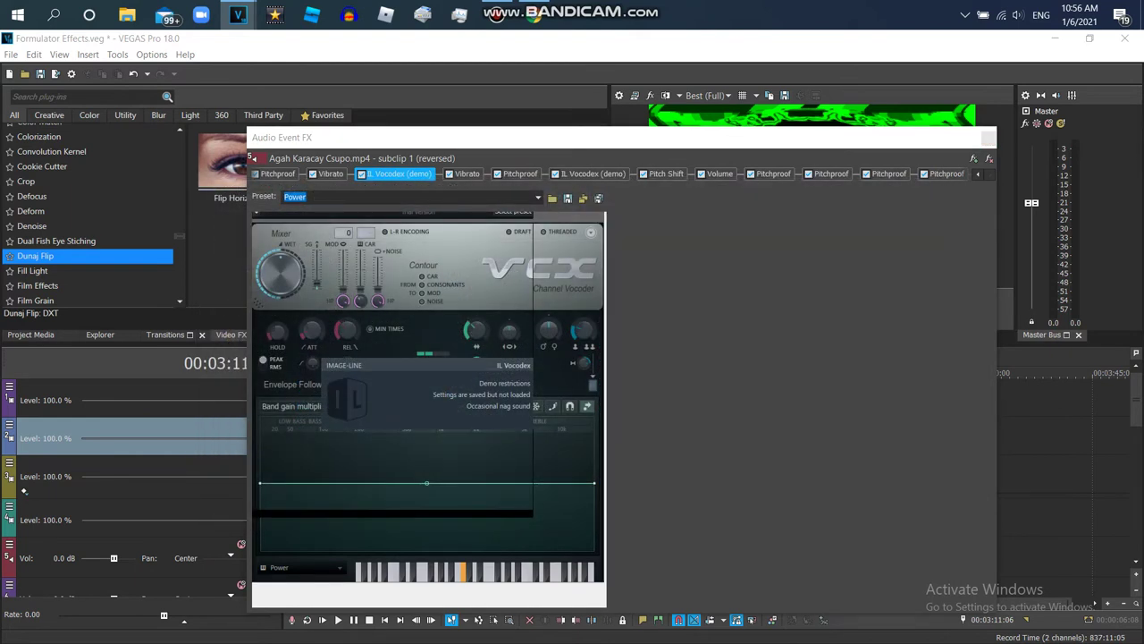
left_click_drag(253, 136, 52, 243)
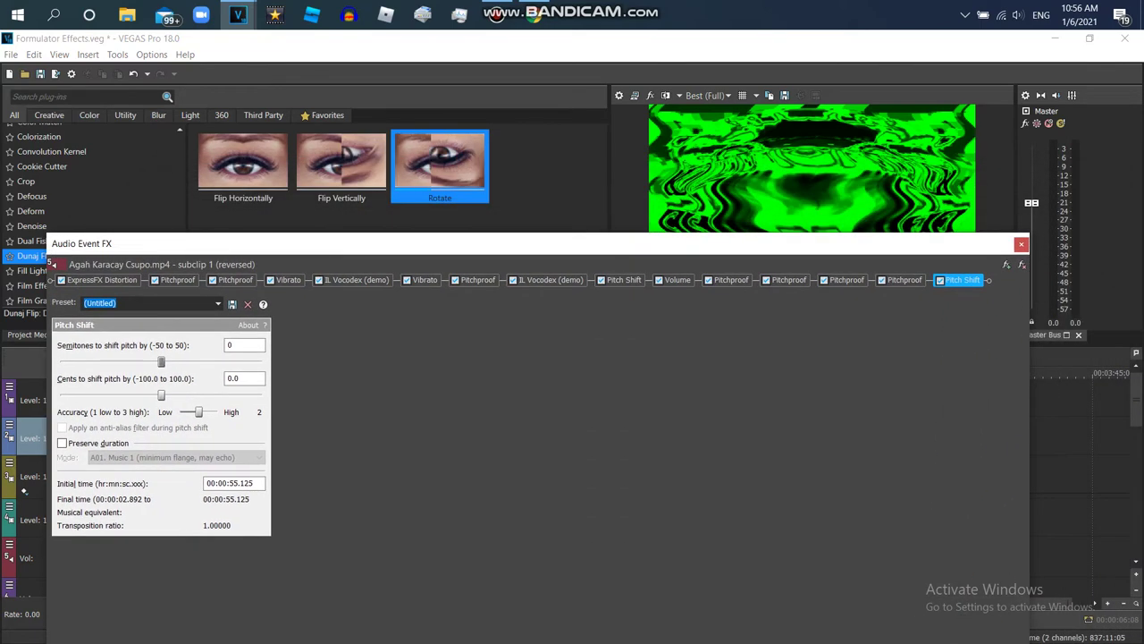
Step: Review the audio event's plug-in chain from ExpressFX Distortion through the Pitchproof plug-ins, opening the preset lists of both IL Vocodex (demo) plug-ins
left_click(355, 280)
left_click(390, 336)
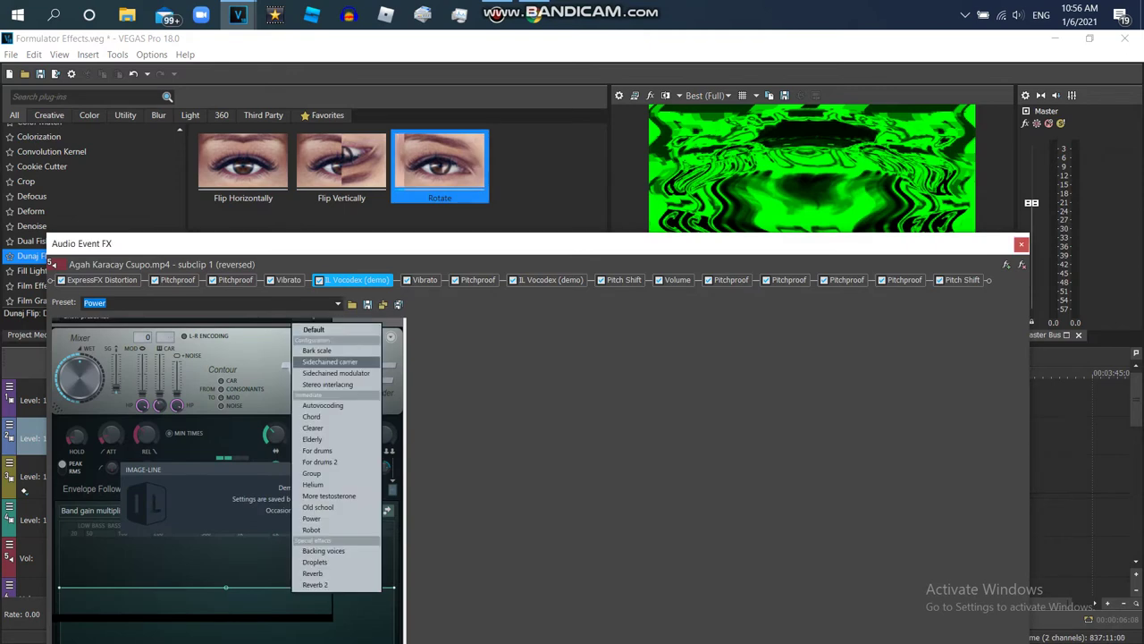
left_click(102, 279)
left_click(177, 280)
left_click(235, 279)
left_click(288, 280)
left_click(356, 279)
left_click(425, 280)
left_click(478, 280)
left_click(547, 280)
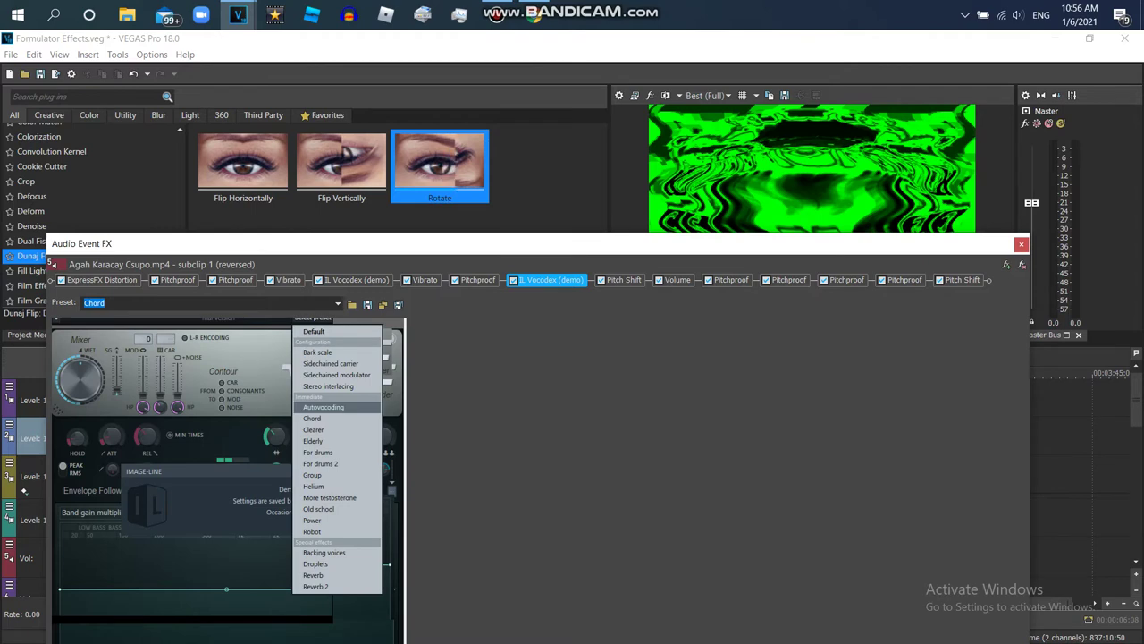
left_click(623, 280)
left_click(676, 280)
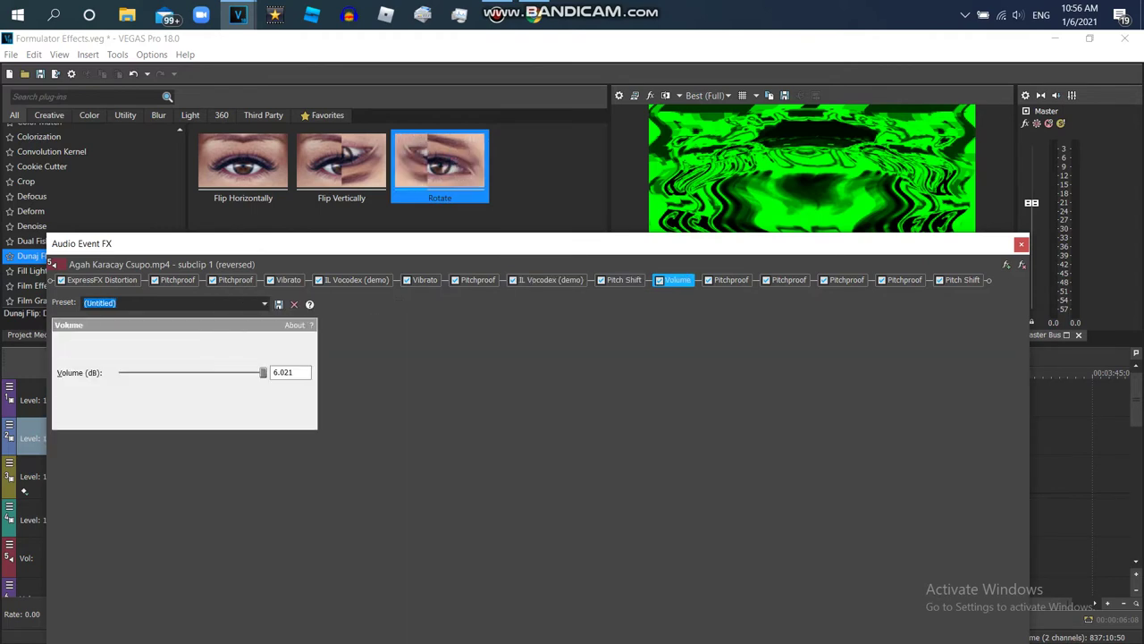
left_click(731, 280)
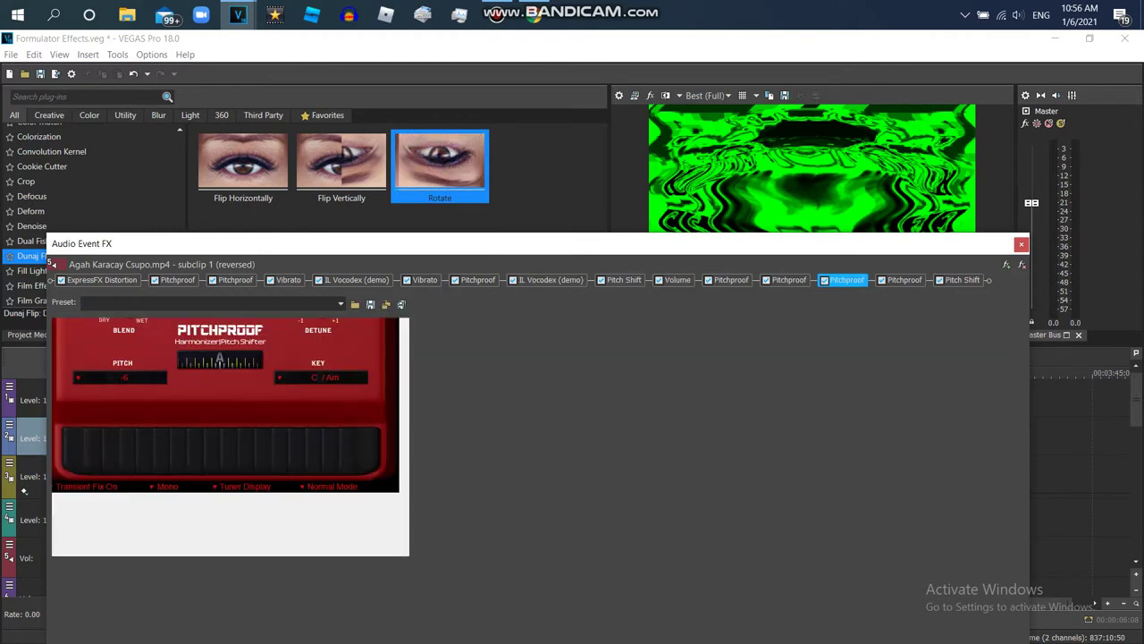
Step: Set the last Pitch Shift to -2 semitones with Preserve duration enabled in mode A19. Drums (tiny echo), and close the effects window
left_click(962, 280)
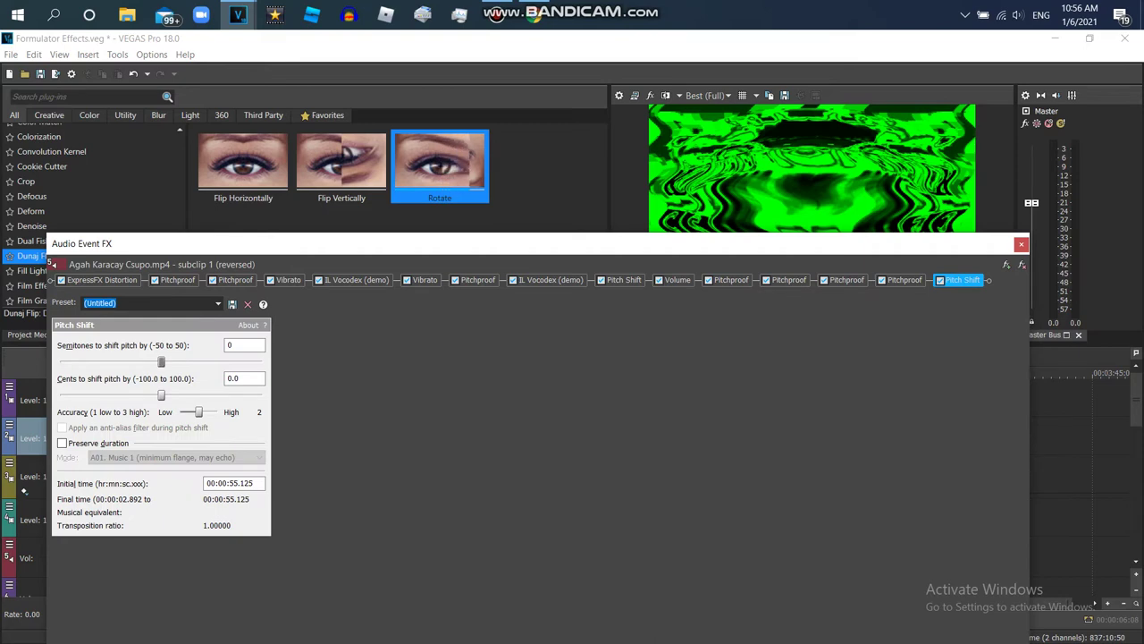
left_click(61, 443)
left_click(174, 457)
left_click(134, 446)
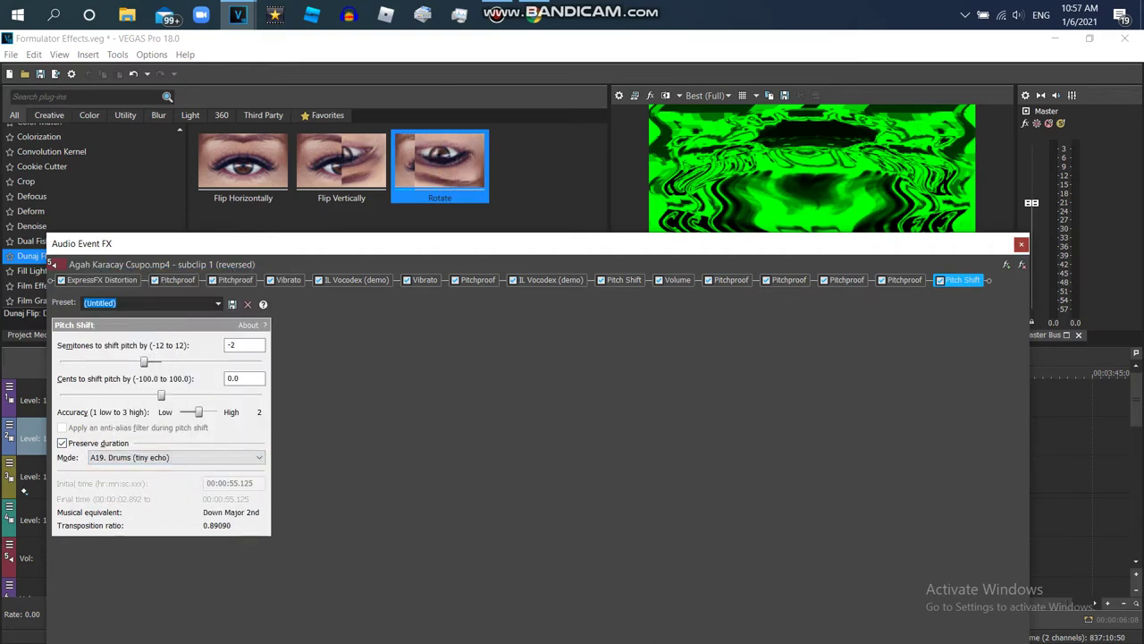
key("Escape")
Step: Play back the new event from 00:03:08:00 and open "Klasky Csupo in Formulator V32 {NEW}" on YouTube
key("space")
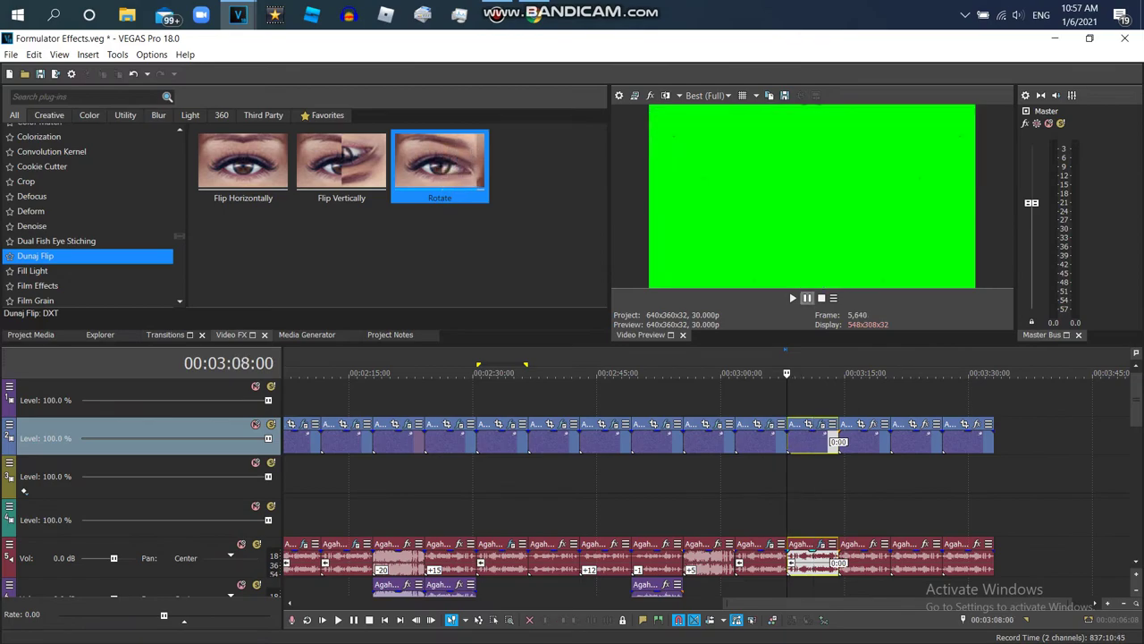
key("space")
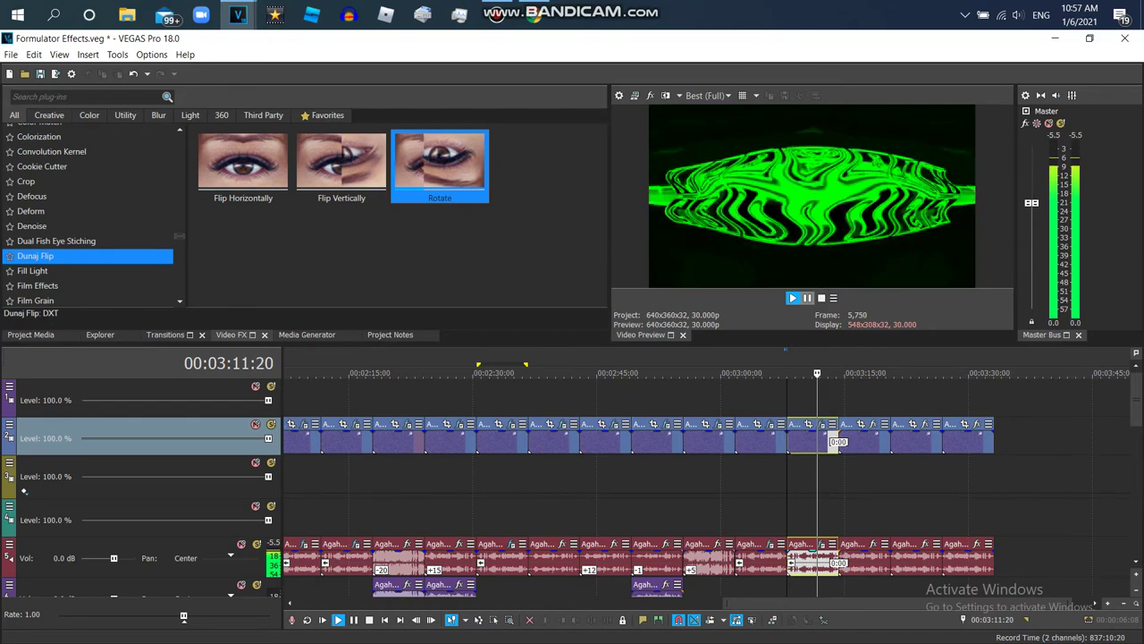
key("alt+Tab")
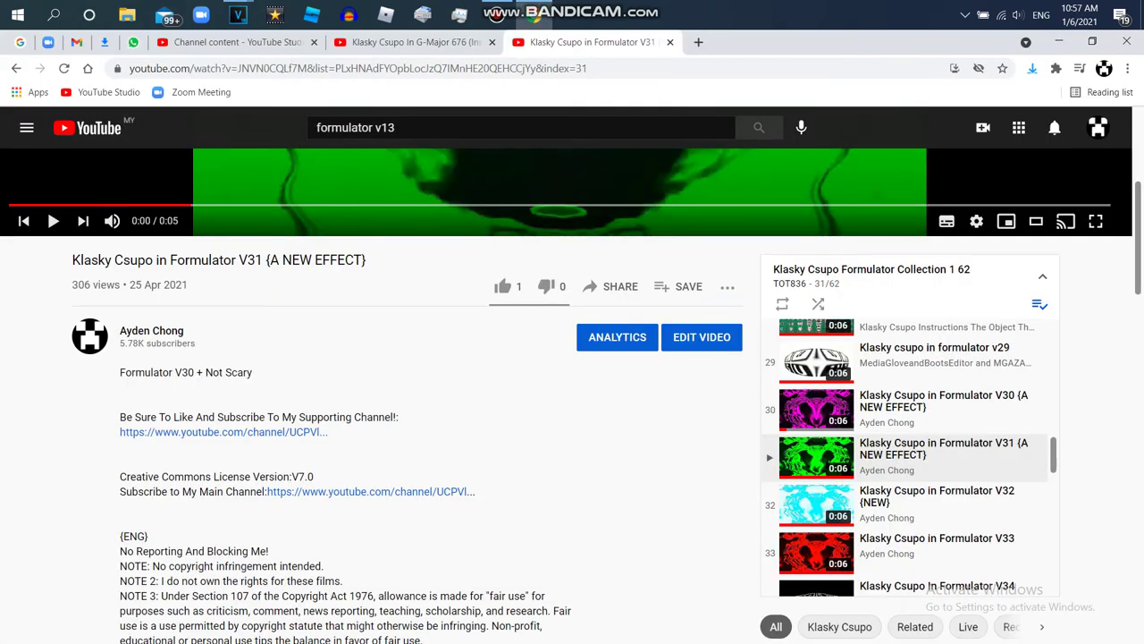
left_click(937, 501)
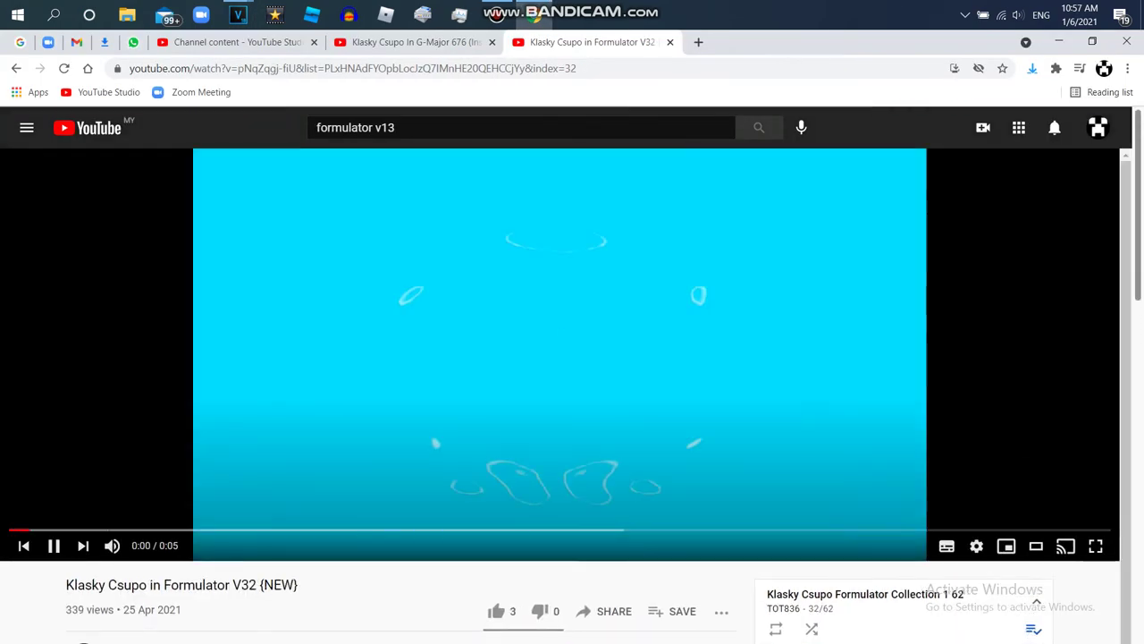
Step: Pause the Formulator V32 reference video, expand its description, and read the effect recipe and the playlist entries that follow
scroll(572, 394, "down", 5)
scroll(572, 394, "up", 5)
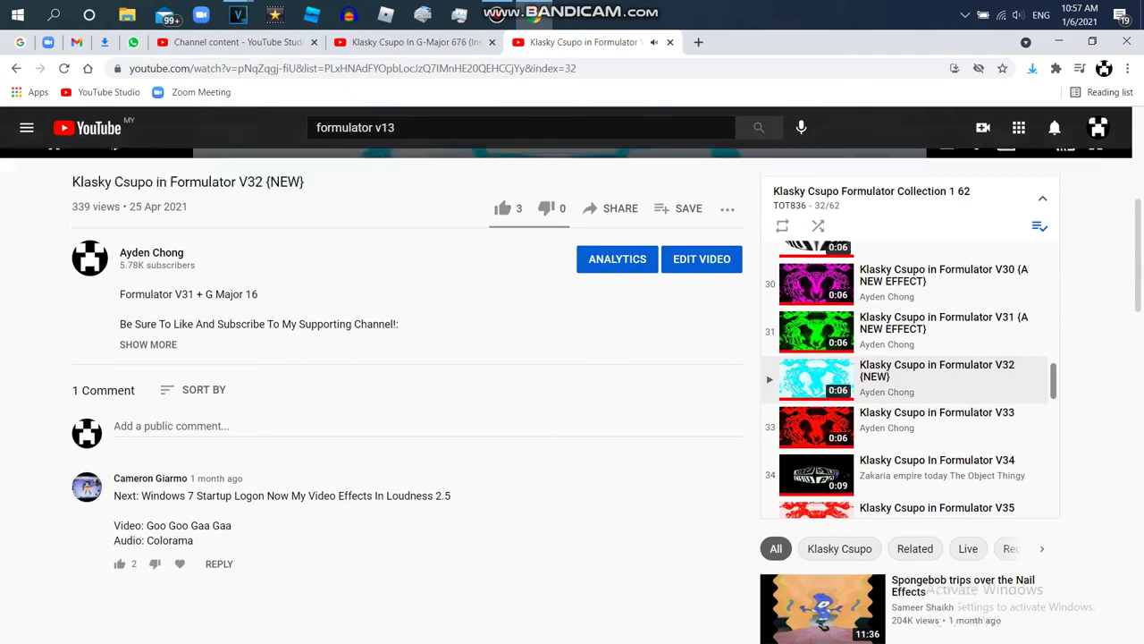
key("space")
scroll(572, 393, "down", 4)
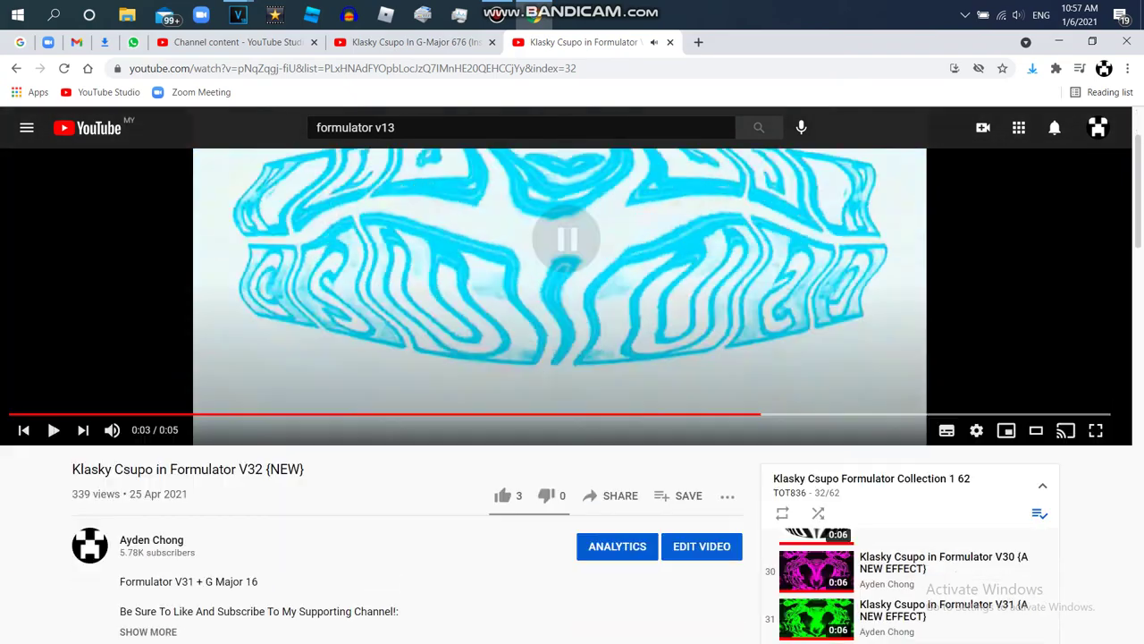
left_click(147, 390)
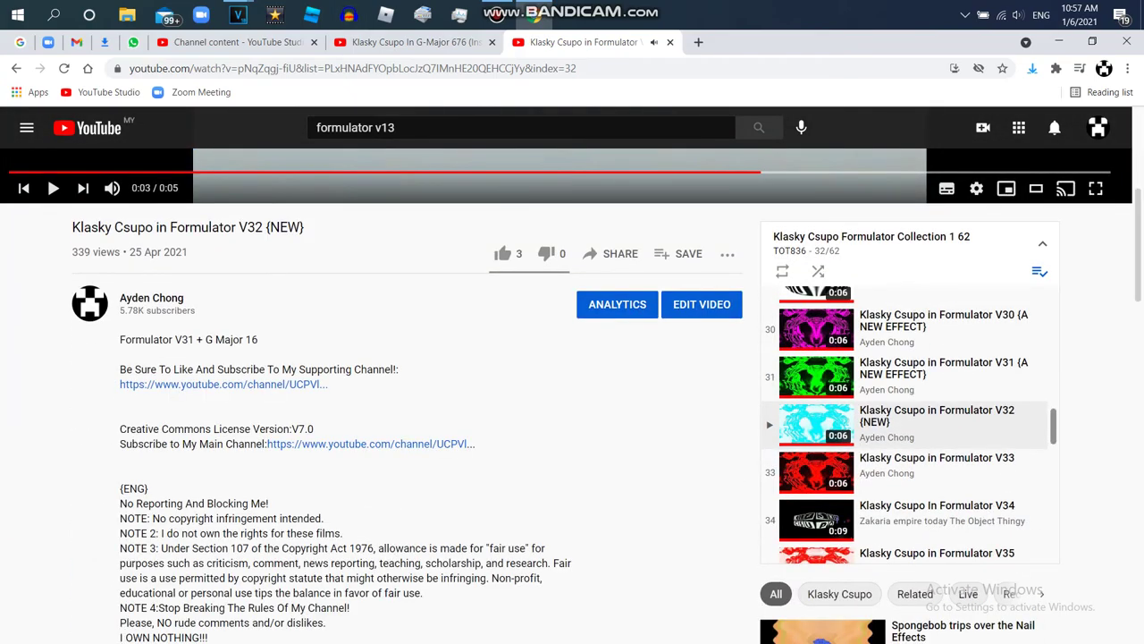
scroll(572, 393, "down", 5)
scroll(572, 393, "up", 4)
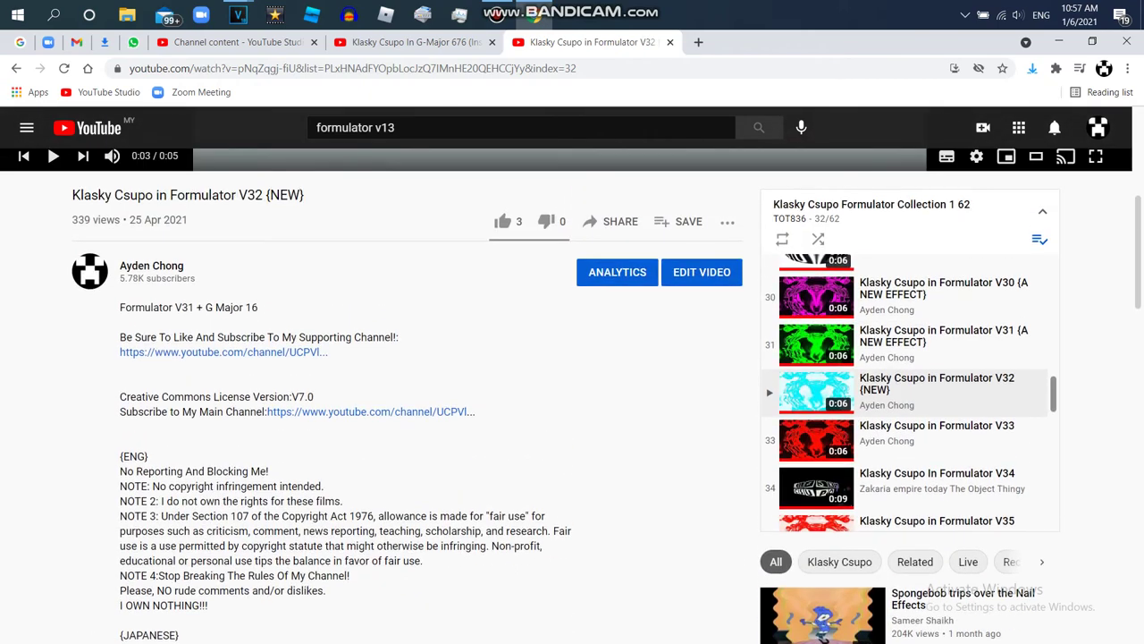
scroll(905, 392, "down", 1)
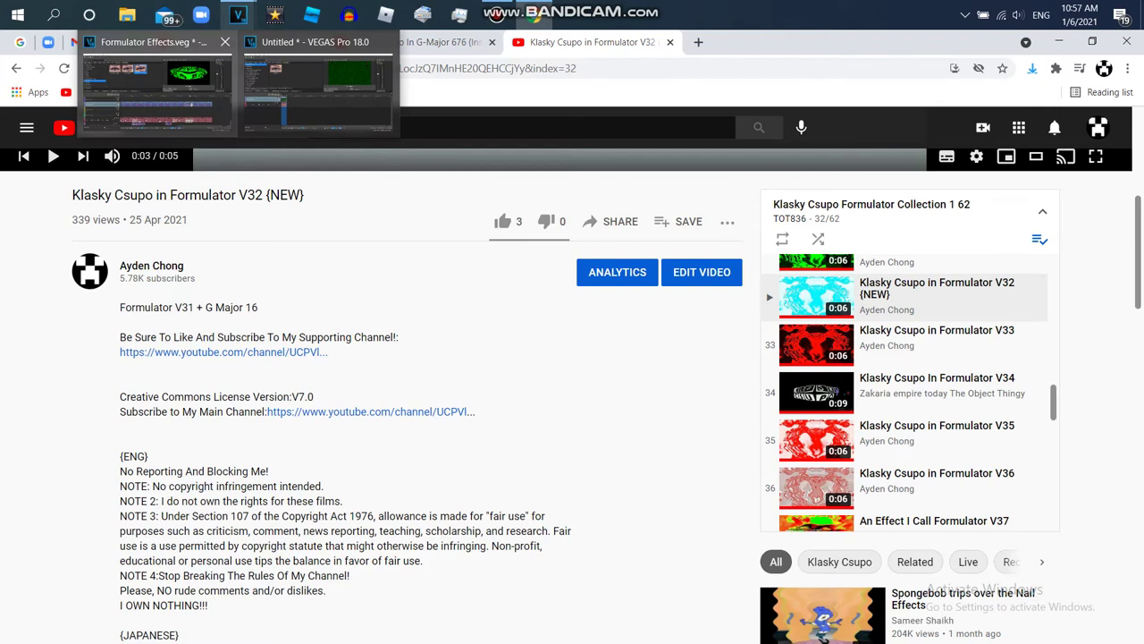
Step: In VEGAS Pro, move the remaining clips further along the timeline and paste a copy of the last green effect clip directly after it
left_click(157, 84)
left_click_drag(860, 438, 1051, 438)
right_click(799, 438)
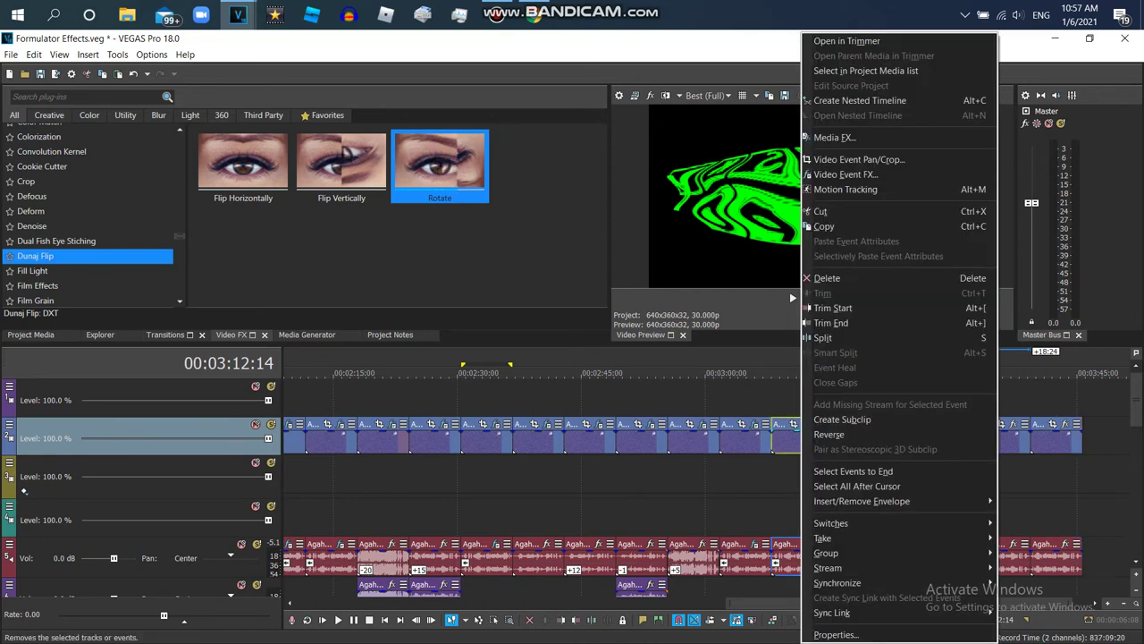
left_click(858, 223)
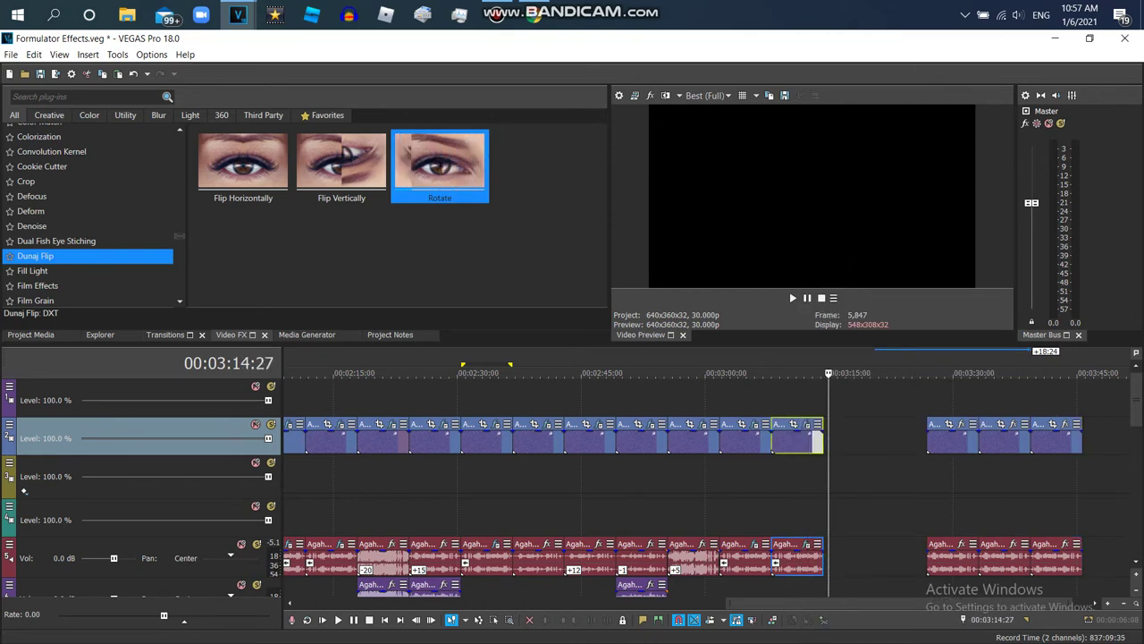
right_click(833, 438)
left_click(884, 132)
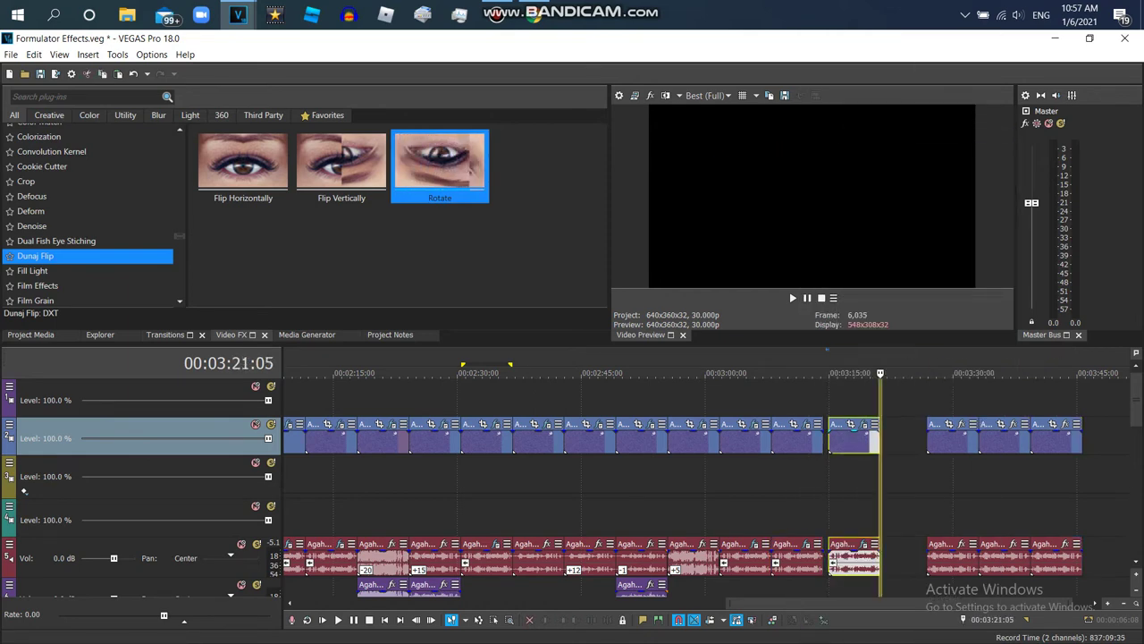
left_click_drag(854, 438, 849, 438)
Step: Add a Pitchproof plug-in at the end of the pasted audio event's effect chain and set its pitch to -3
left_click(11, 54)
left_click(36, 120)
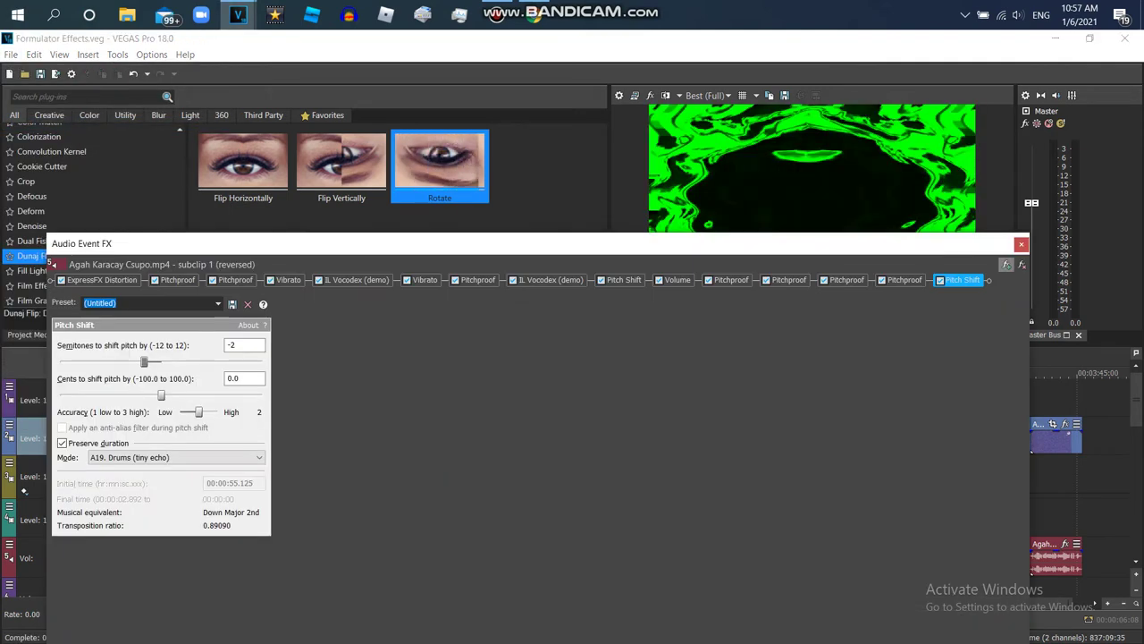
key("alt+Tab")
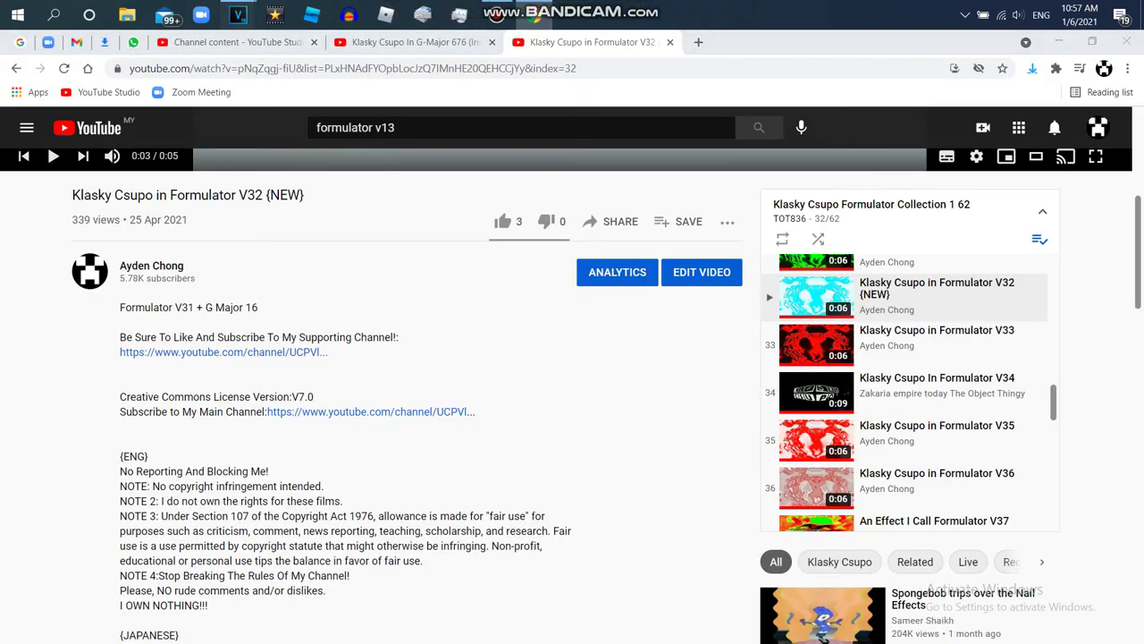
key("alt+Tab")
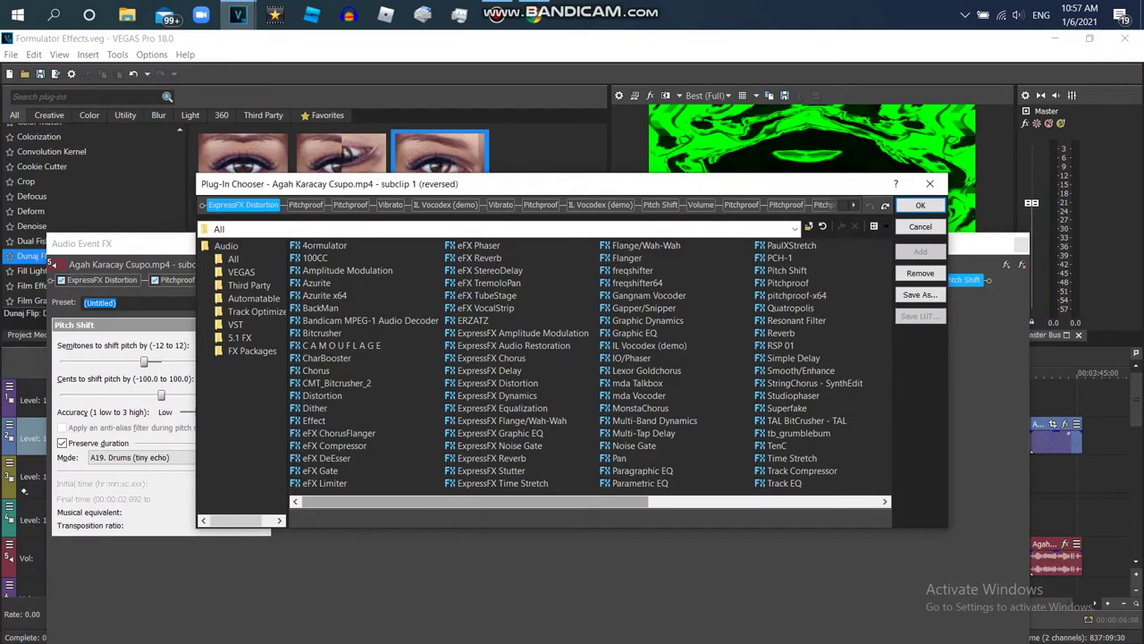
left_click(787, 282)
double_click(787, 282)
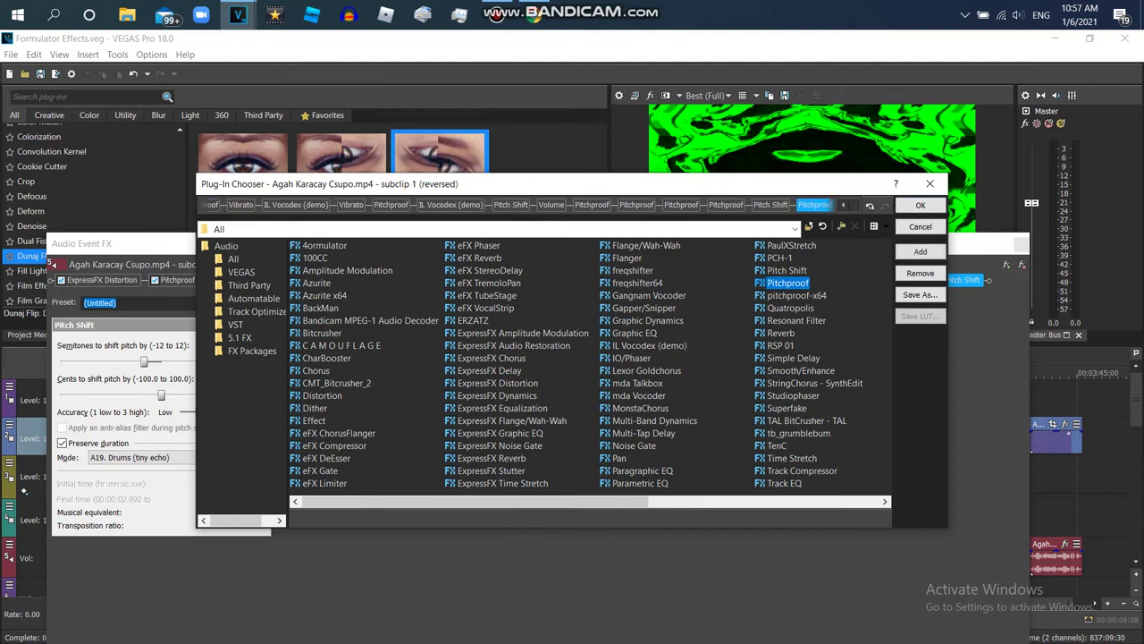
key("Escape")
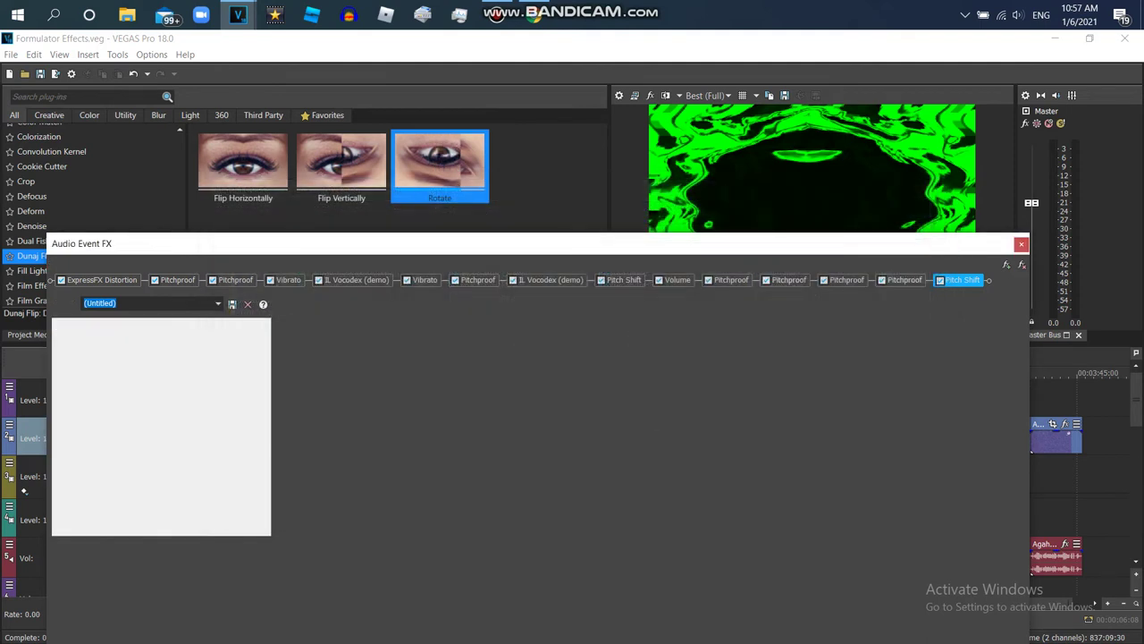
left_click(121, 377)
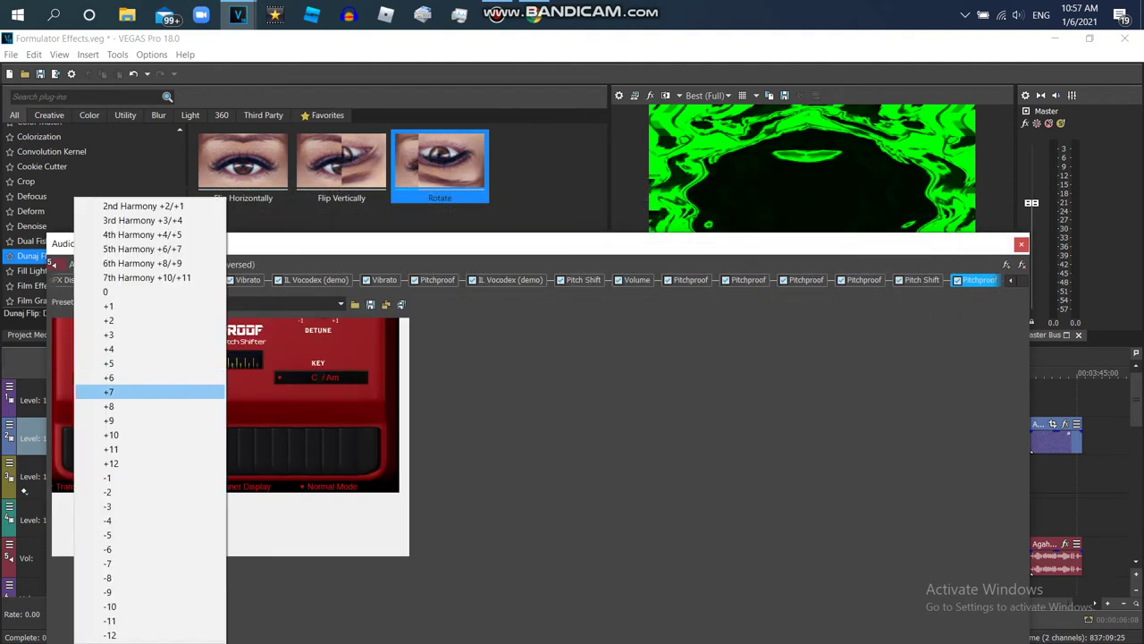
left_click(143, 505)
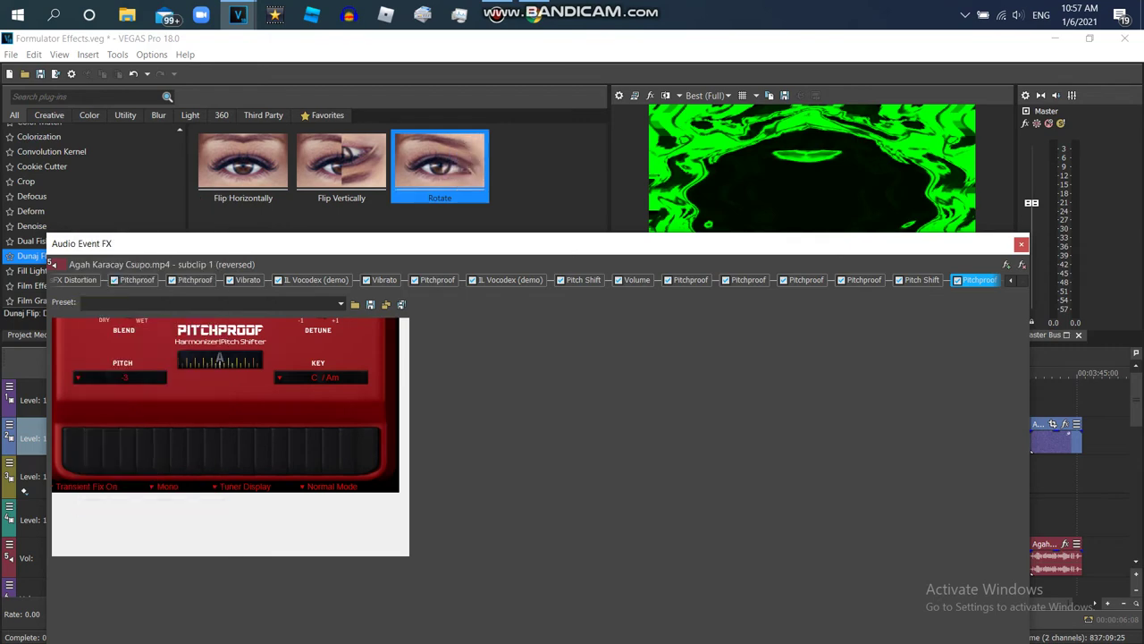
Step: Reselect the Power preset in the first IL Vocodex (demo) and Chord in the second, and close the audio effects window
left_click(313, 280)
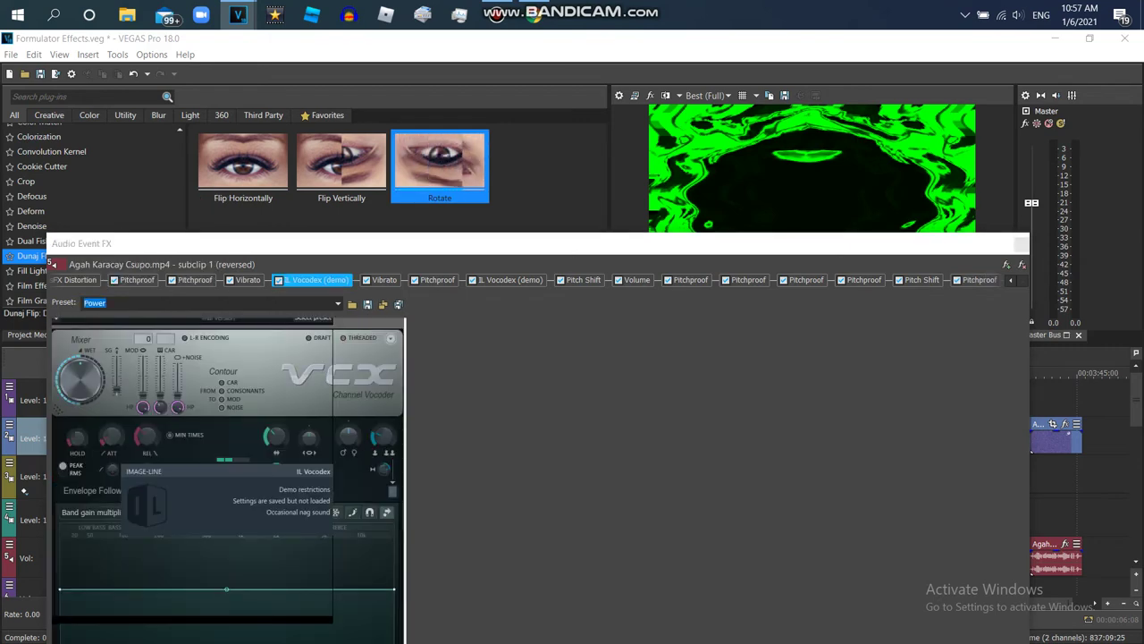
left_click(313, 317)
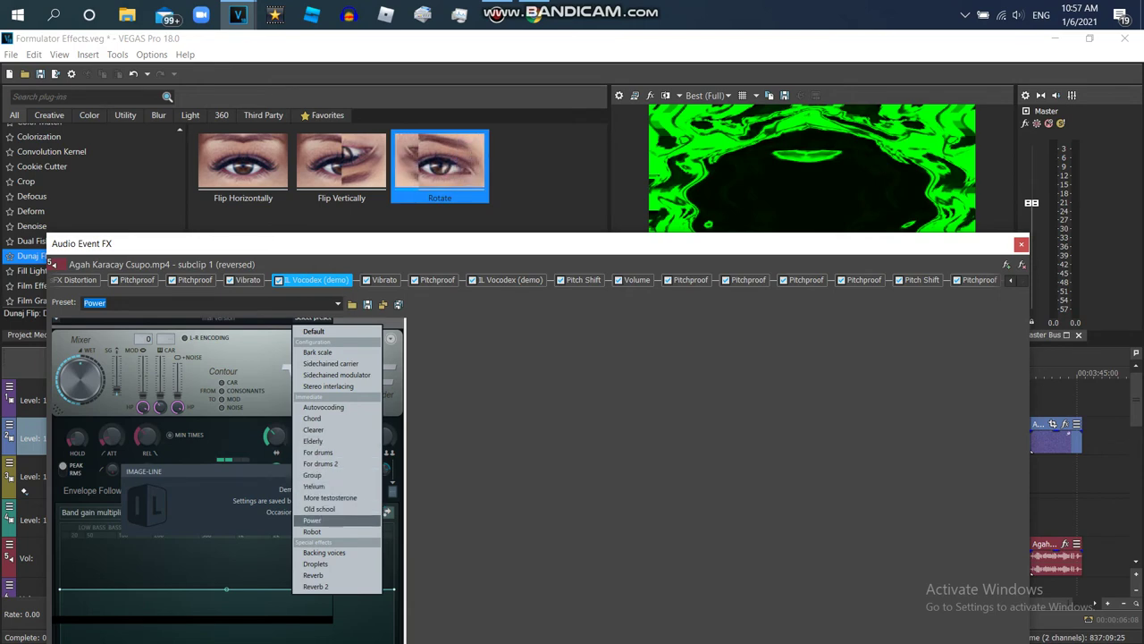
left_click(321, 520)
left_click(510, 280)
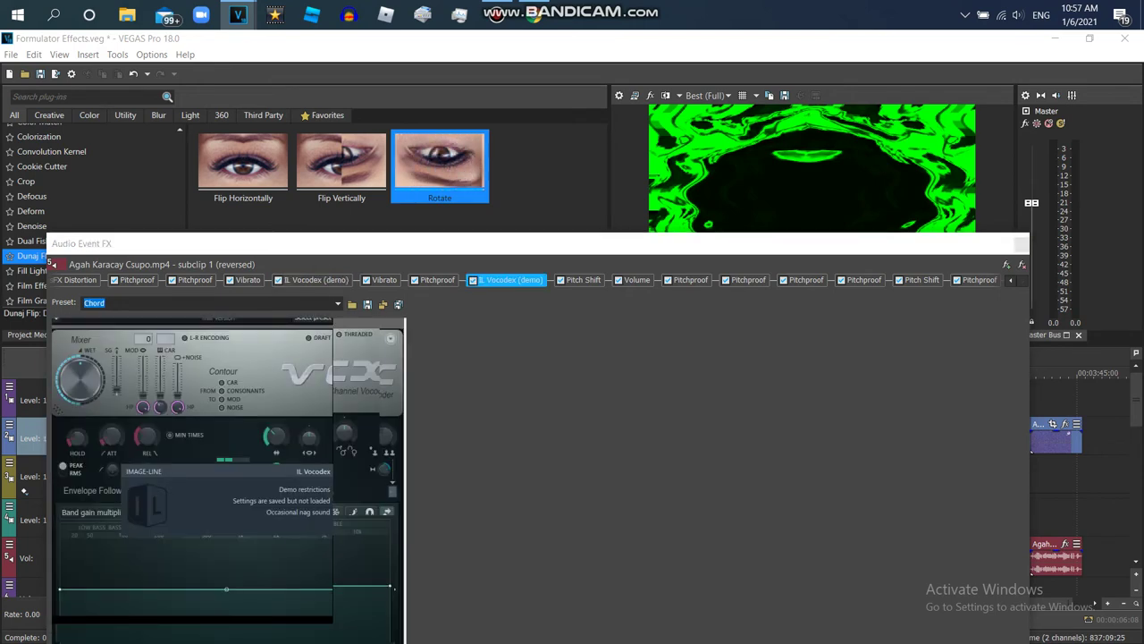
left_click(1021, 243)
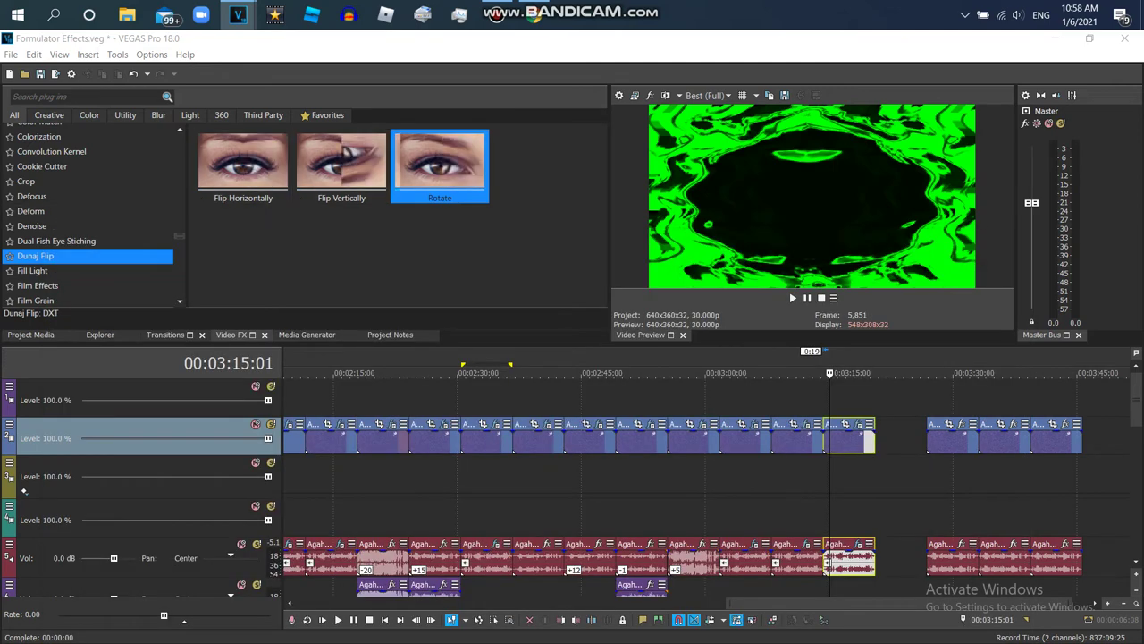
Step: Apply the Invert effect's (Default) preset to the pasted video event
scroll(89, 215, "up", 5)
scroll(89, 214, "down", 6)
scroll(89, 215, "down", 3)
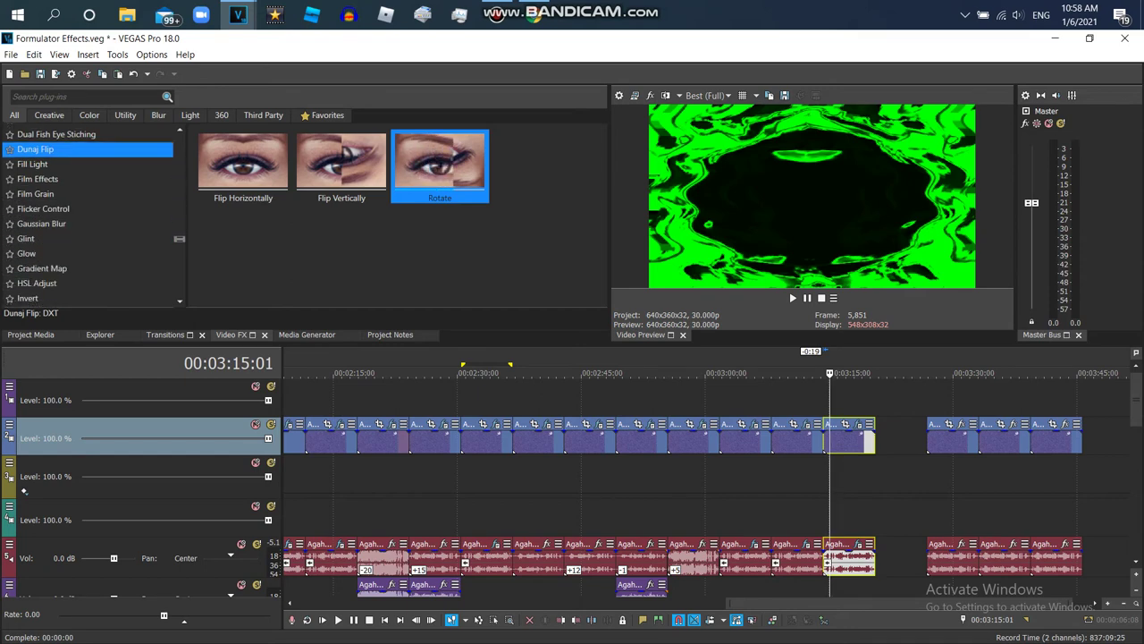
left_click(88, 234)
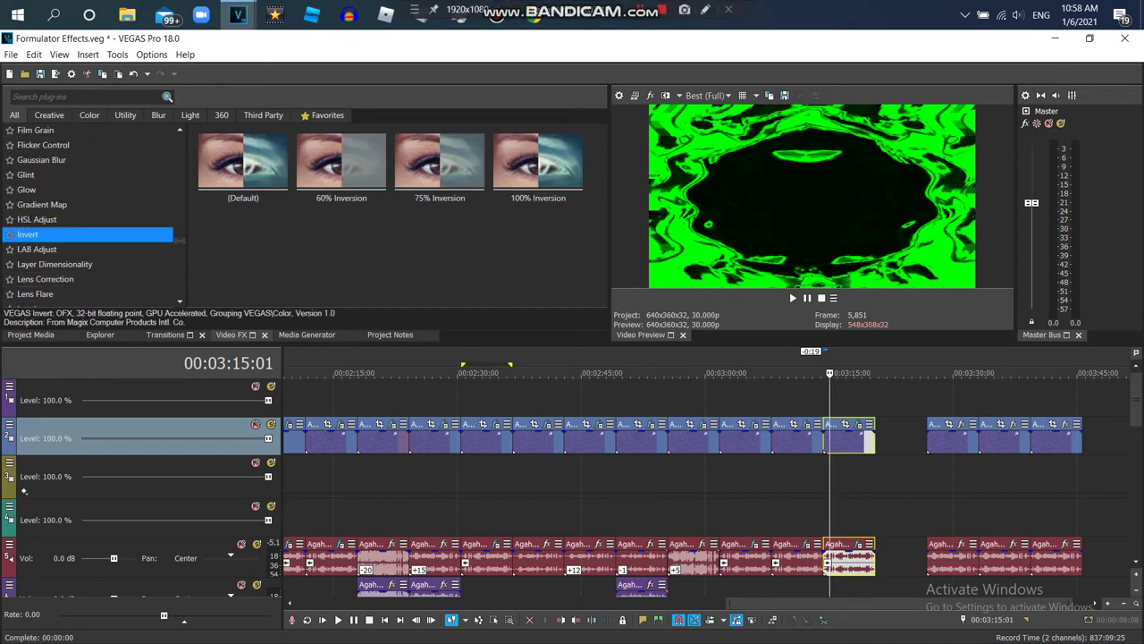
left_click_drag(243, 165, 850, 438)
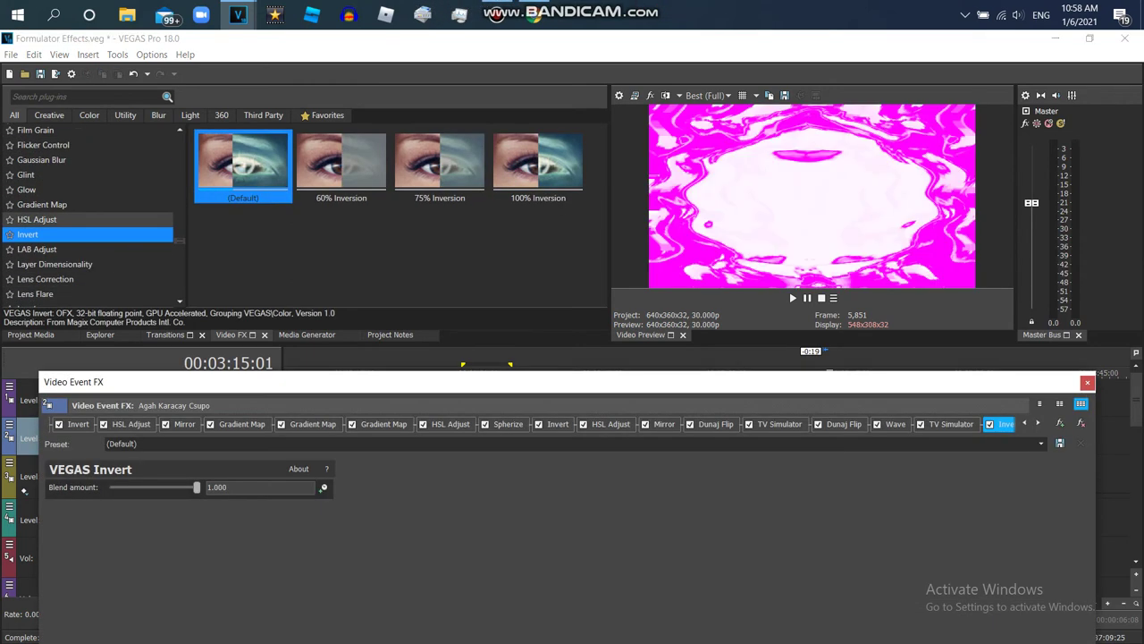
Step: Add HSL Adjust with the "I KILLED X {2020}" preset after Invert in the pasted video event's effect chain
left_click(37, 219)
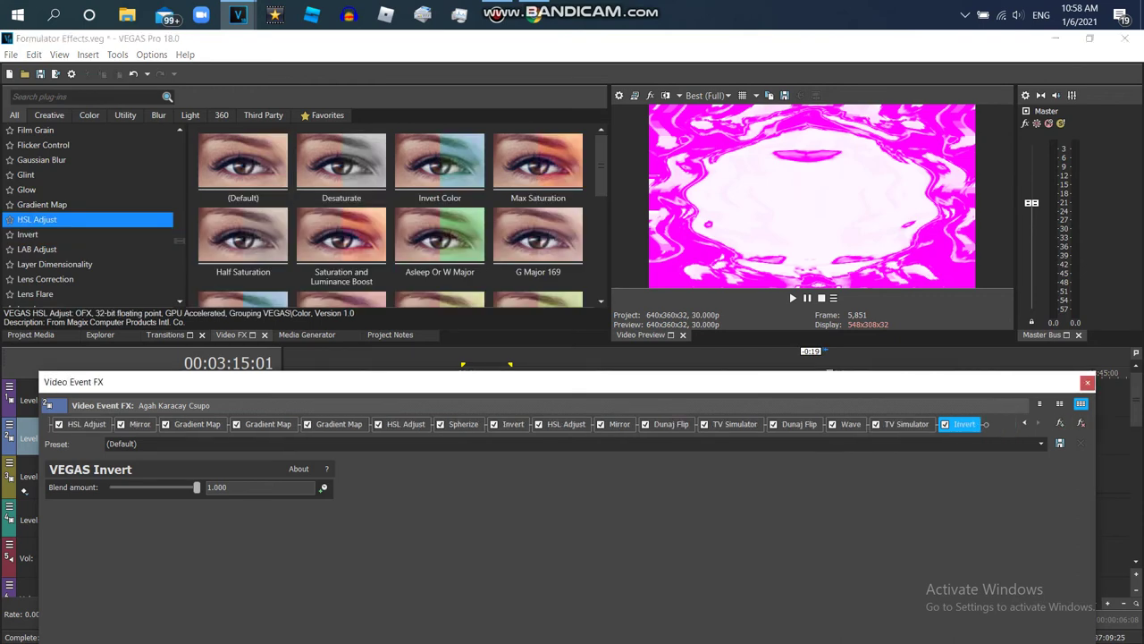
key("alt+Tab")
key("alt+Tab")
scroll(440, 214, "down", 3)
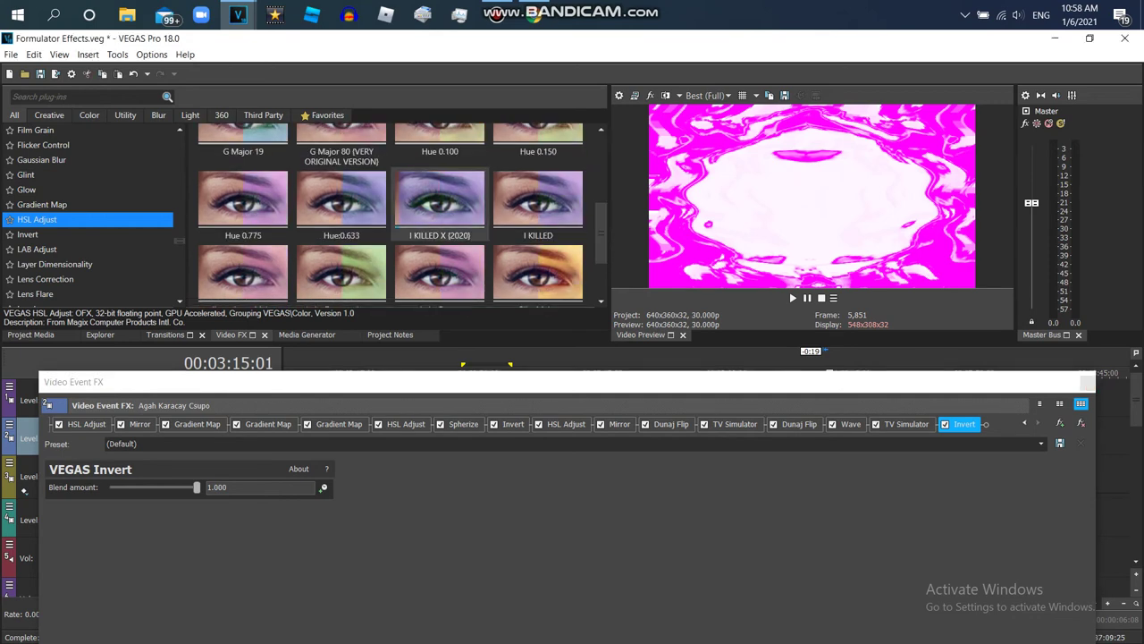
left_click(440, 202)
double_click(440, 201)
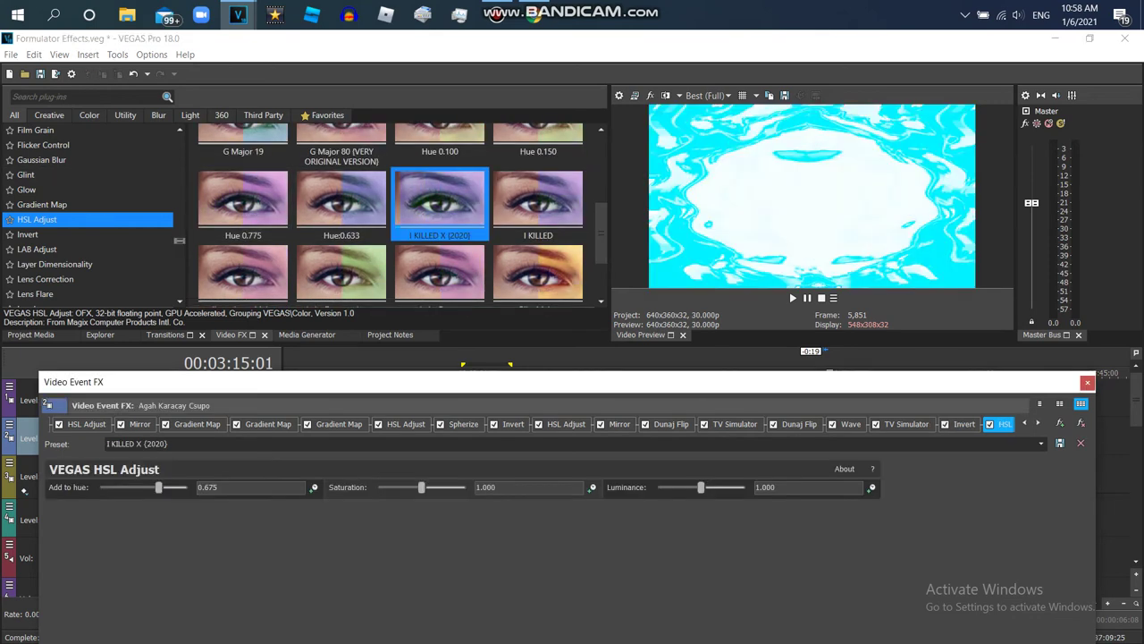
Step: Add Dunaj Flip with the Flip Horizontally preset to the pasted video event and close the video effects window
scroll(89, 215, "up", 5)
scroll(89, 214, "down", 2)
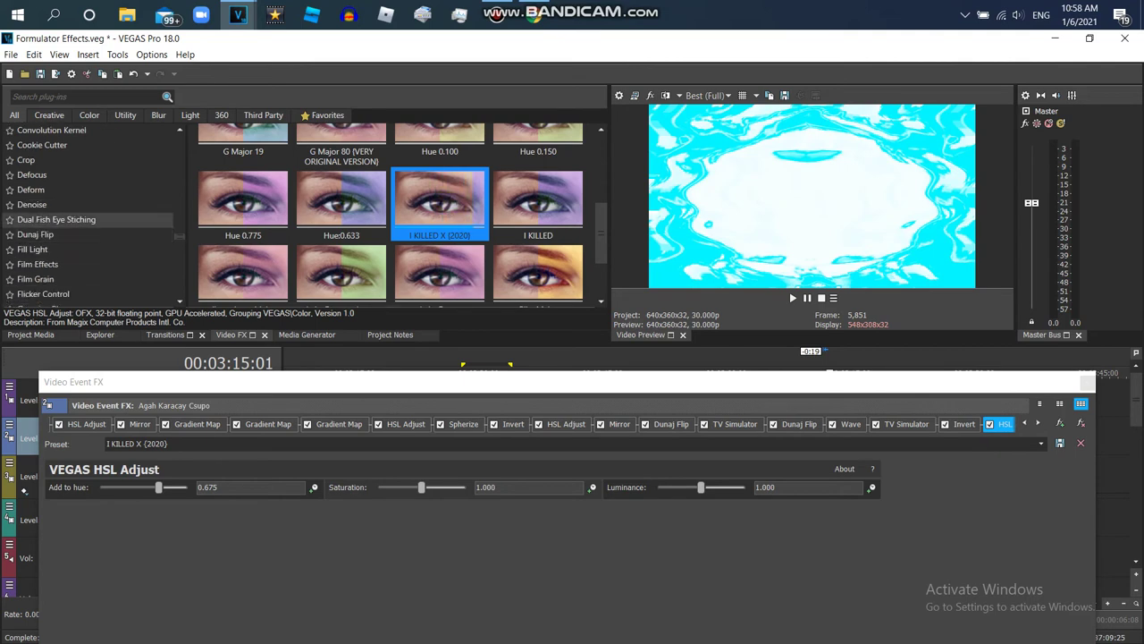
left_click(54, 219)
left_click(36, 234)
double_click(243, 161)
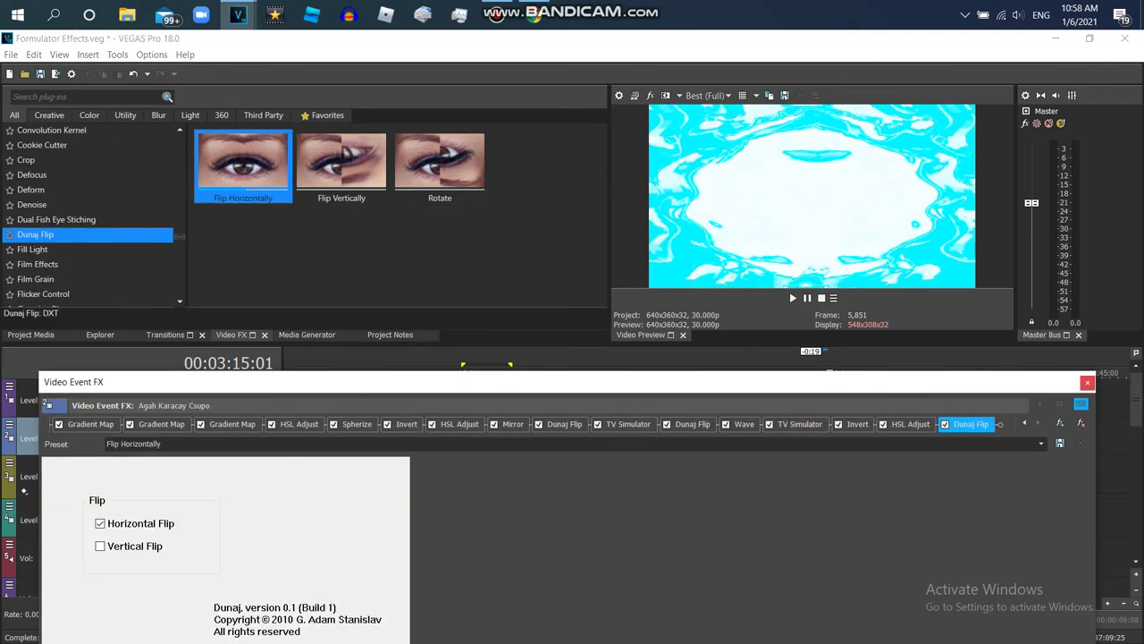
left_click(269, 161)
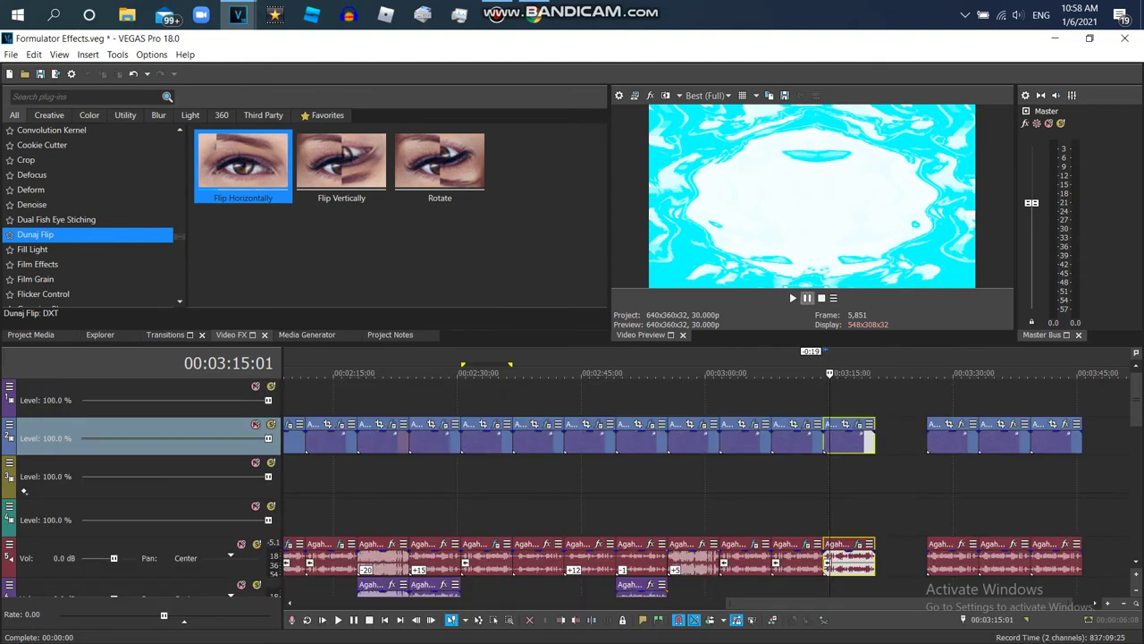
Step: Play back the cyan Formulator V32 event from its start at 00:03:14:08 and pause the preview
left_click(806, 298)
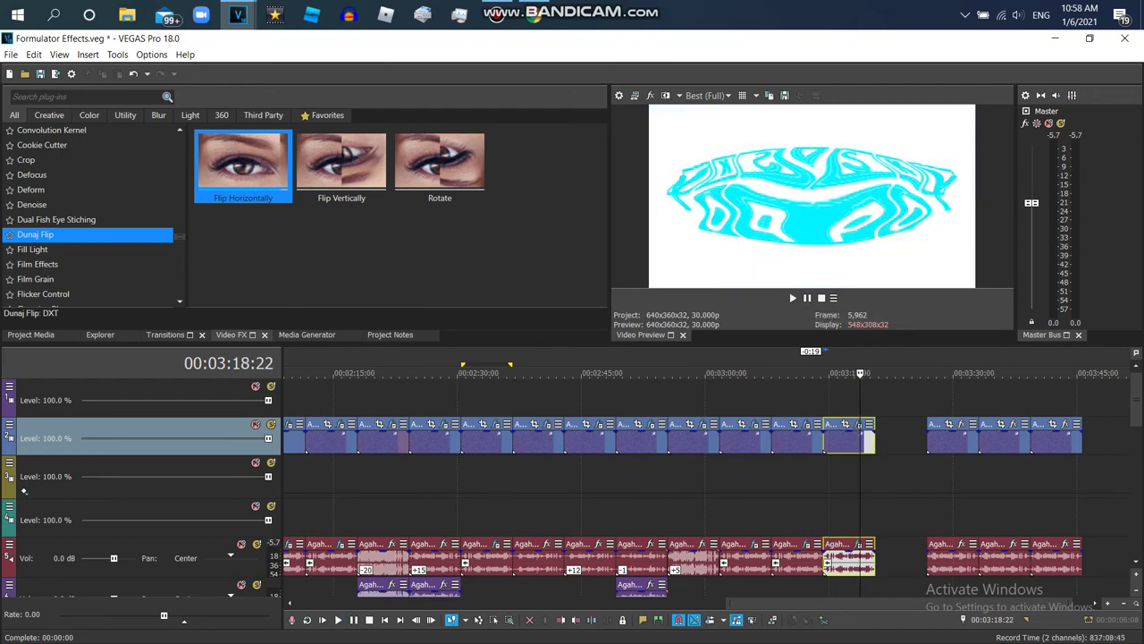
key("space")
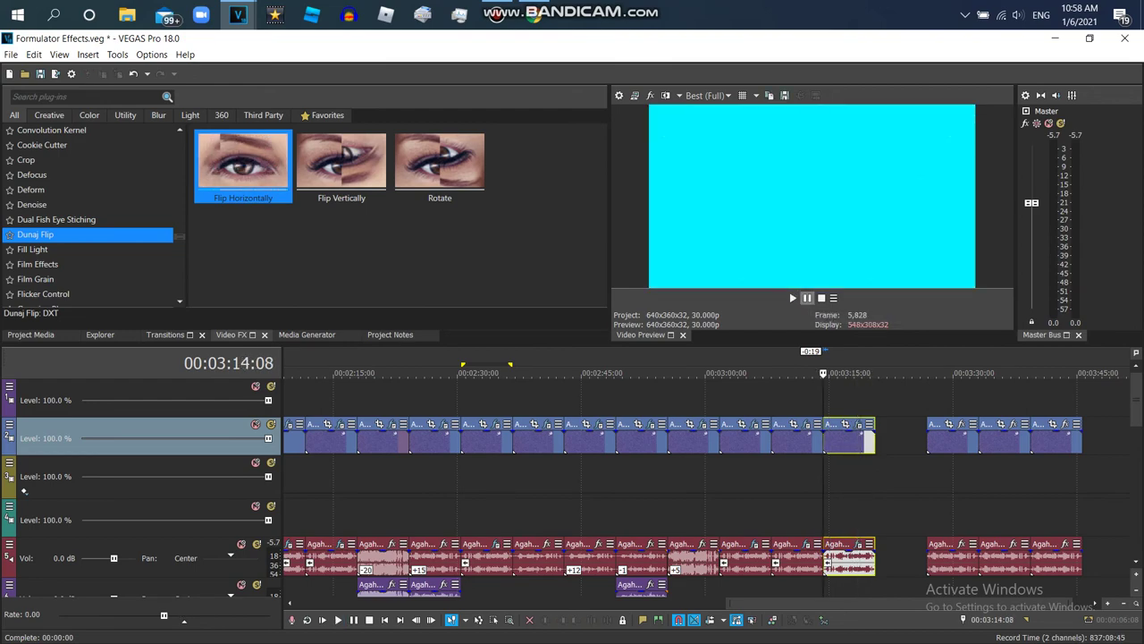
key("space")
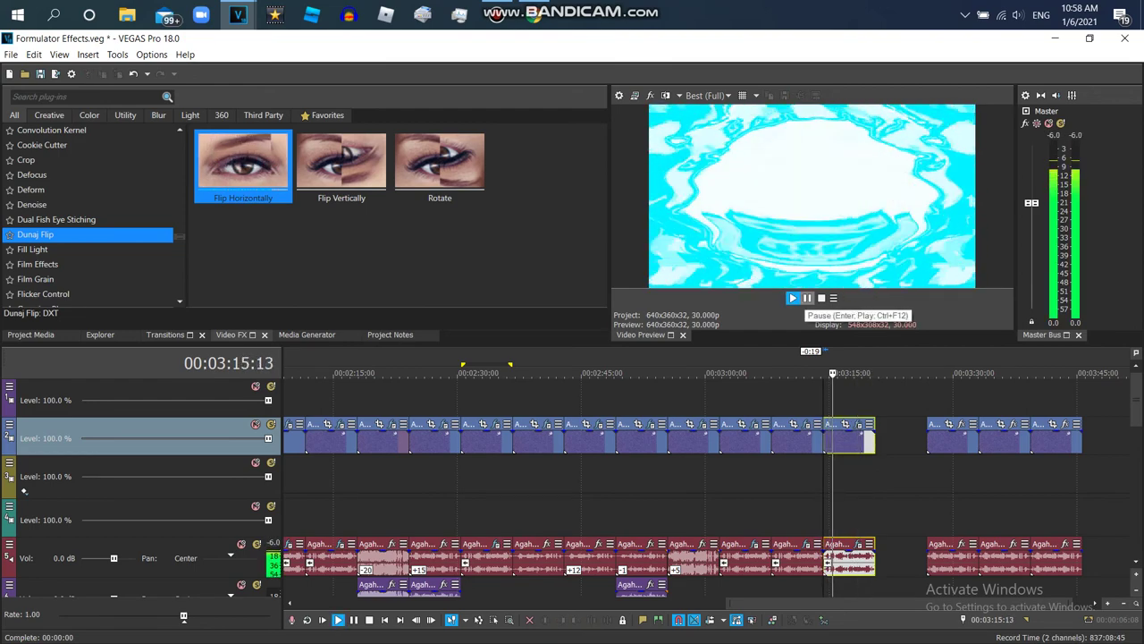
left_click(807, 297)
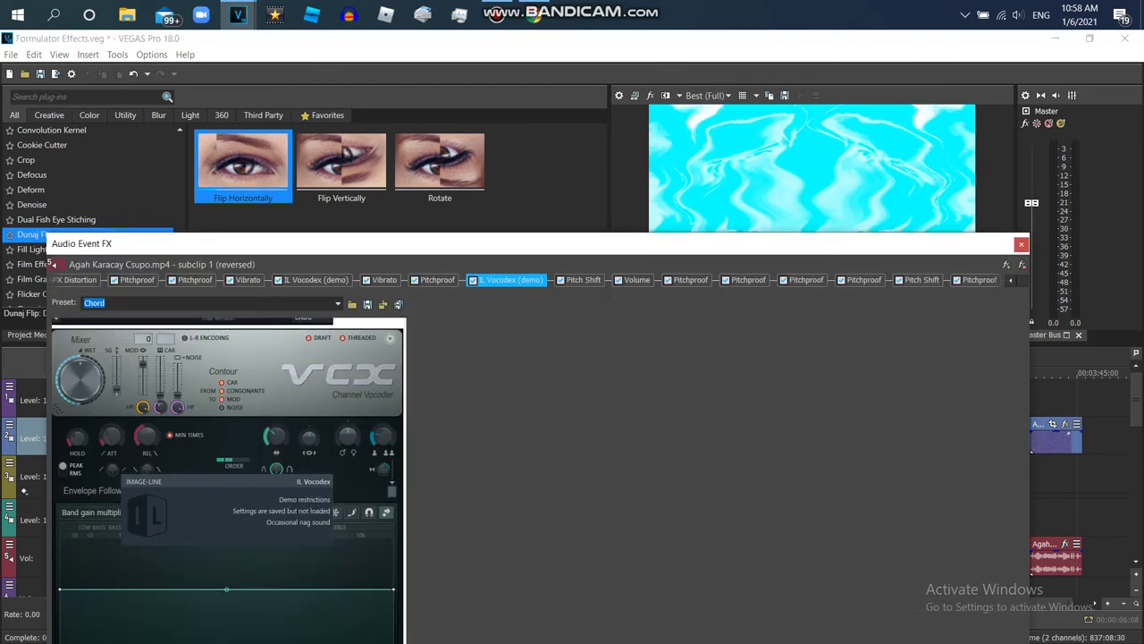
Step: Check the Volume plug-in in the audio event's effect chain, close the effects window, and play the event again
left_click(636, 280)
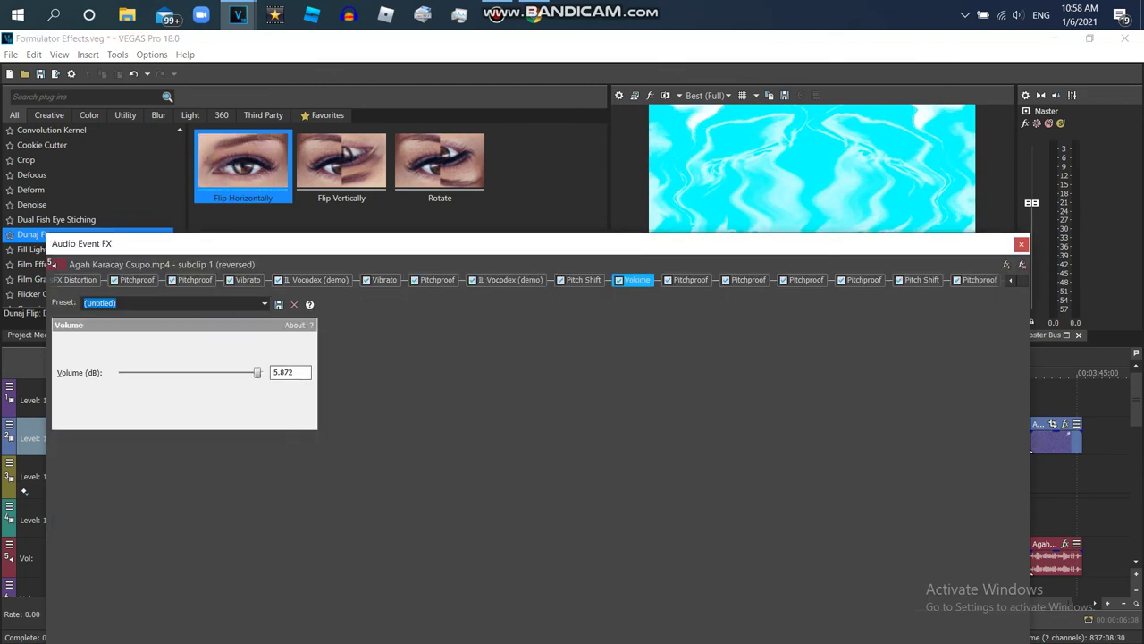
key("Escape")
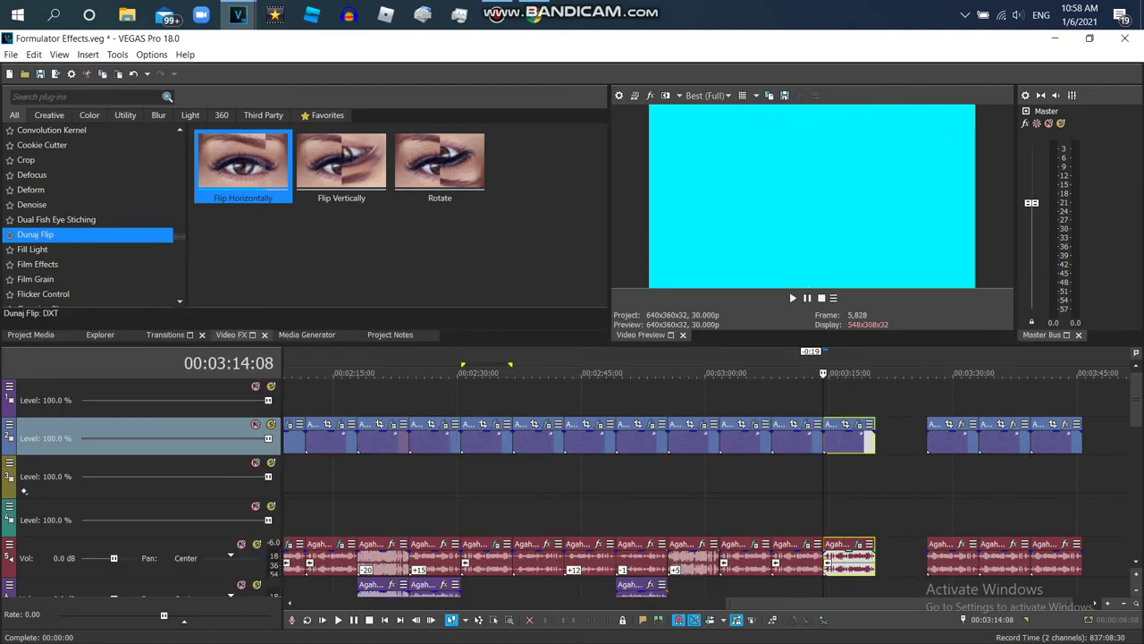
left_click(792, 297)
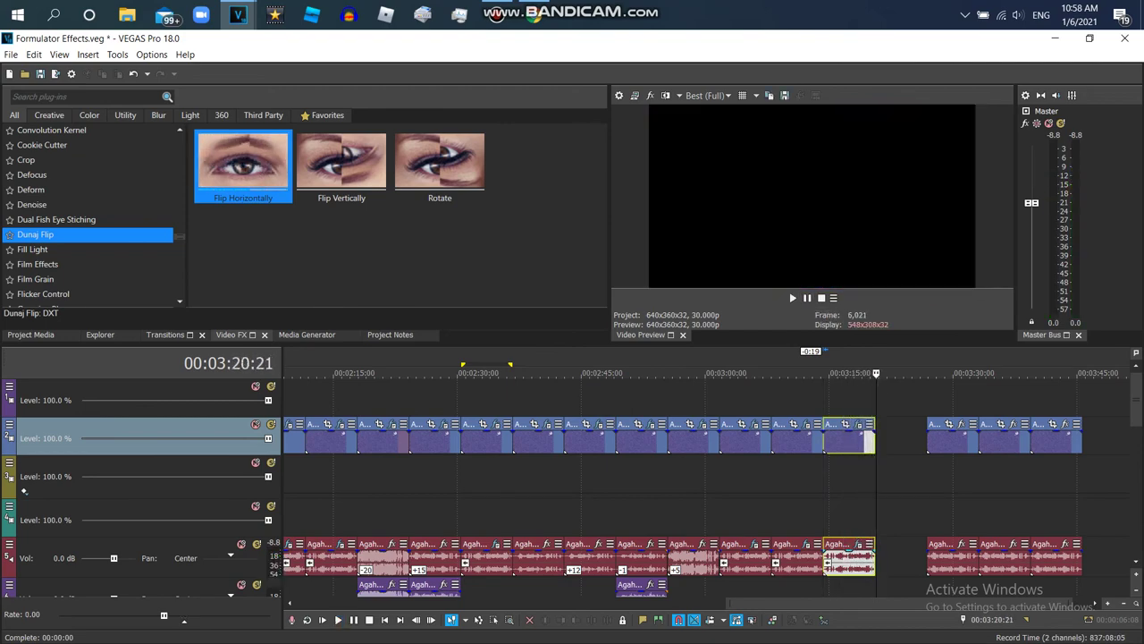
Step: Set the Volume plug-in in the selected audio event's effect chain to 3.155 dB, close the effects window, and play back the event
left_click(857, 544)
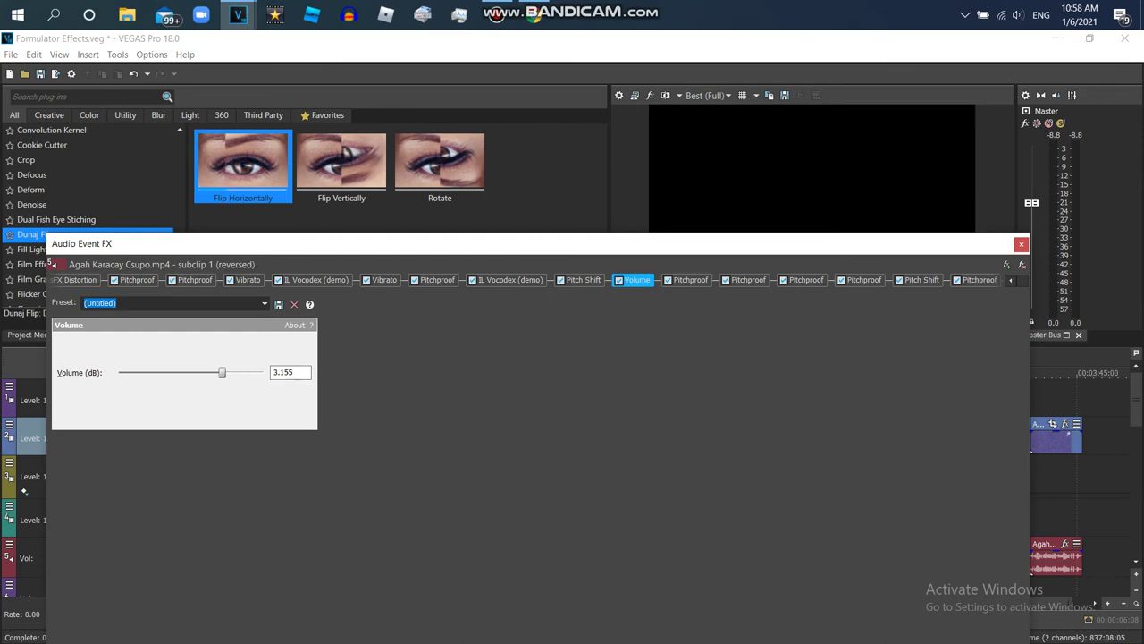
left_click(1021, 244)
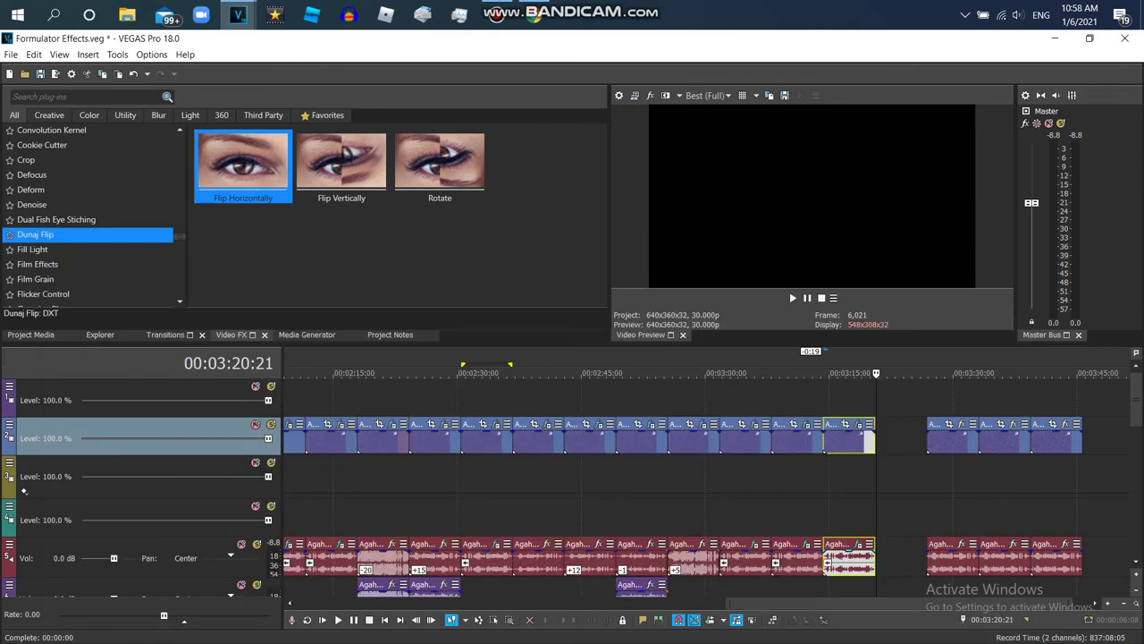
left_click(792, 297)
left_click(807, 298)
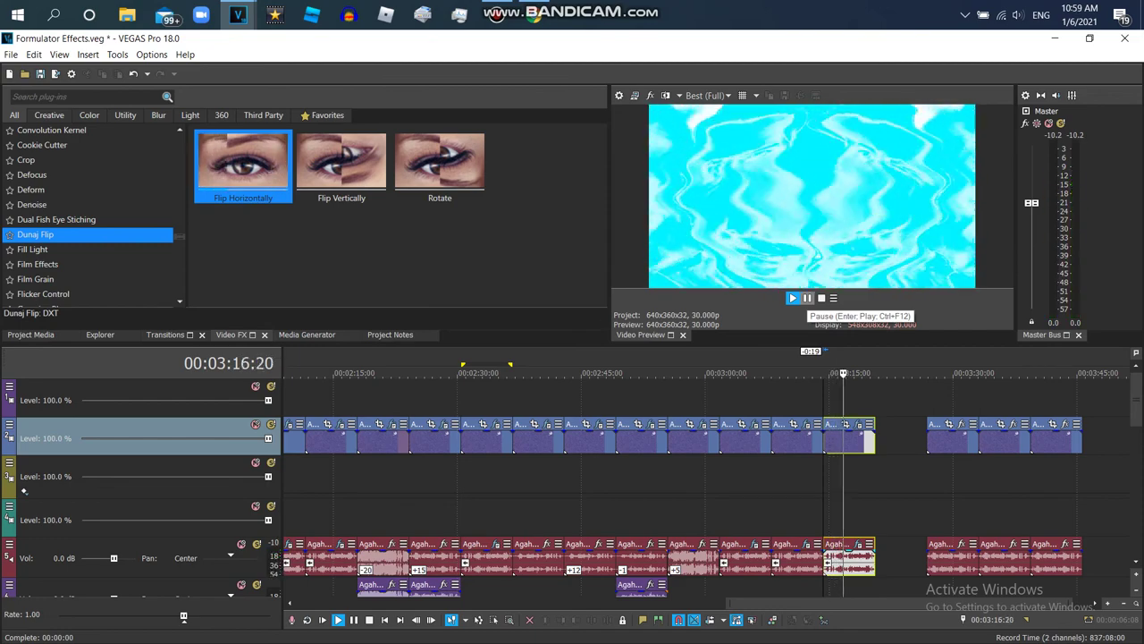
left_click(807, 297)
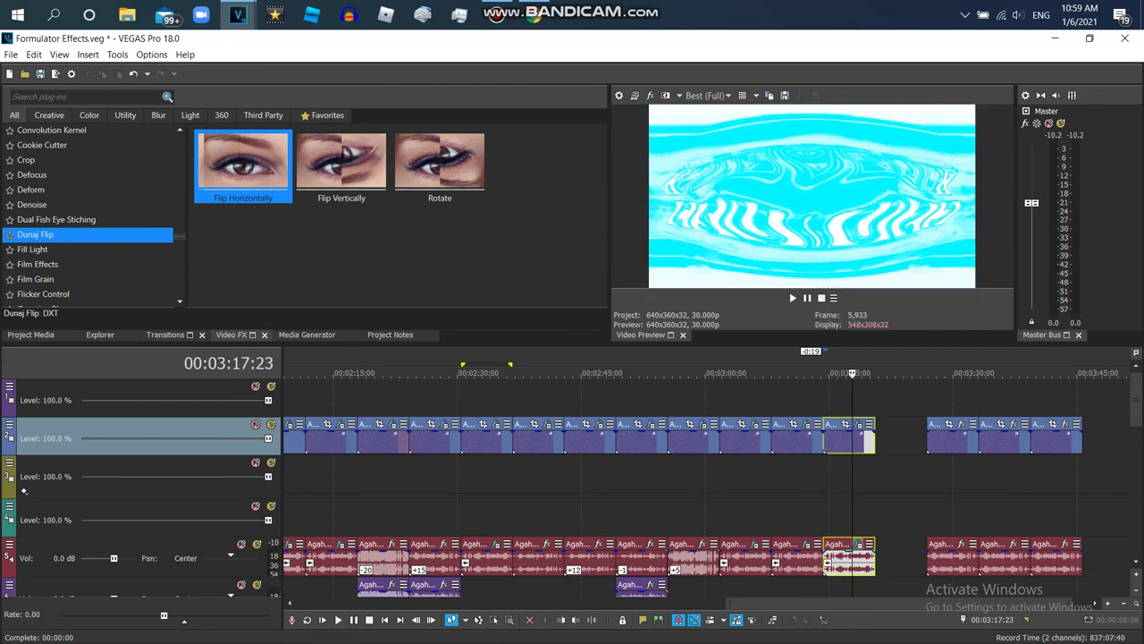
Step: Raise the Volume plug-in in the selected audio event's effect chain to 6.021 dB, close the effects window, and resume playback
left_click(858, 543)
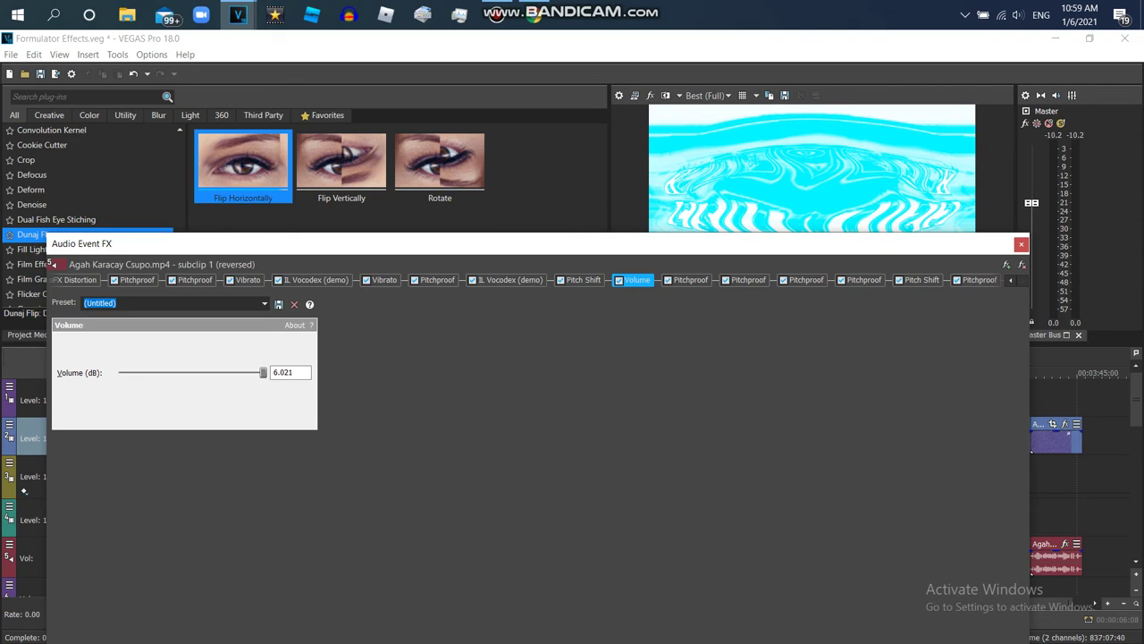
left_click(1020, 244)
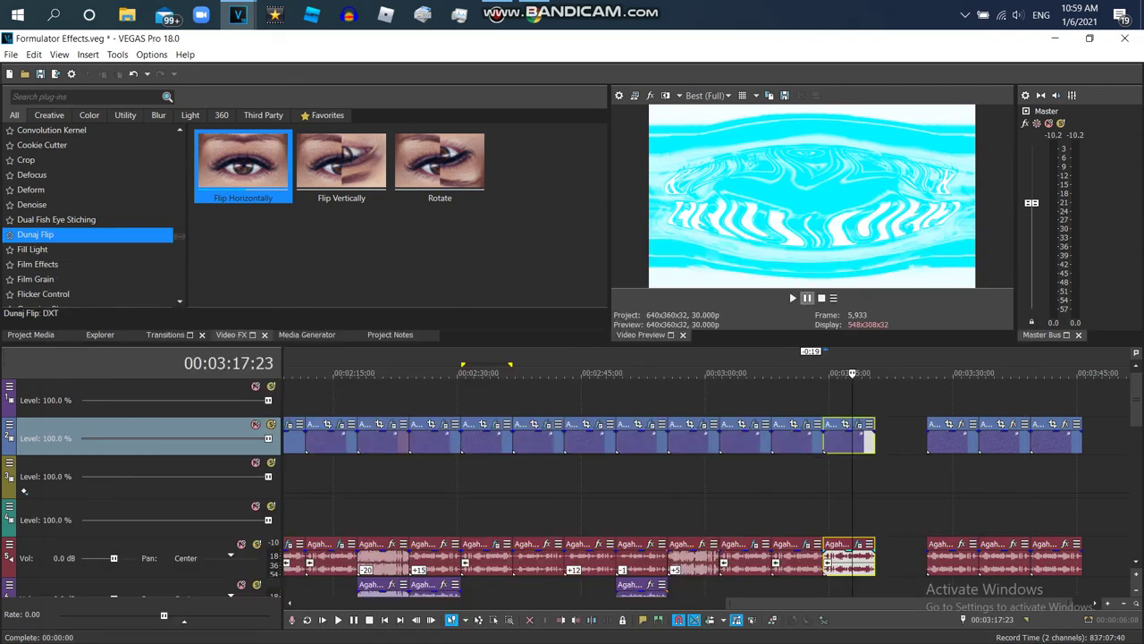
left_click(807, 297)
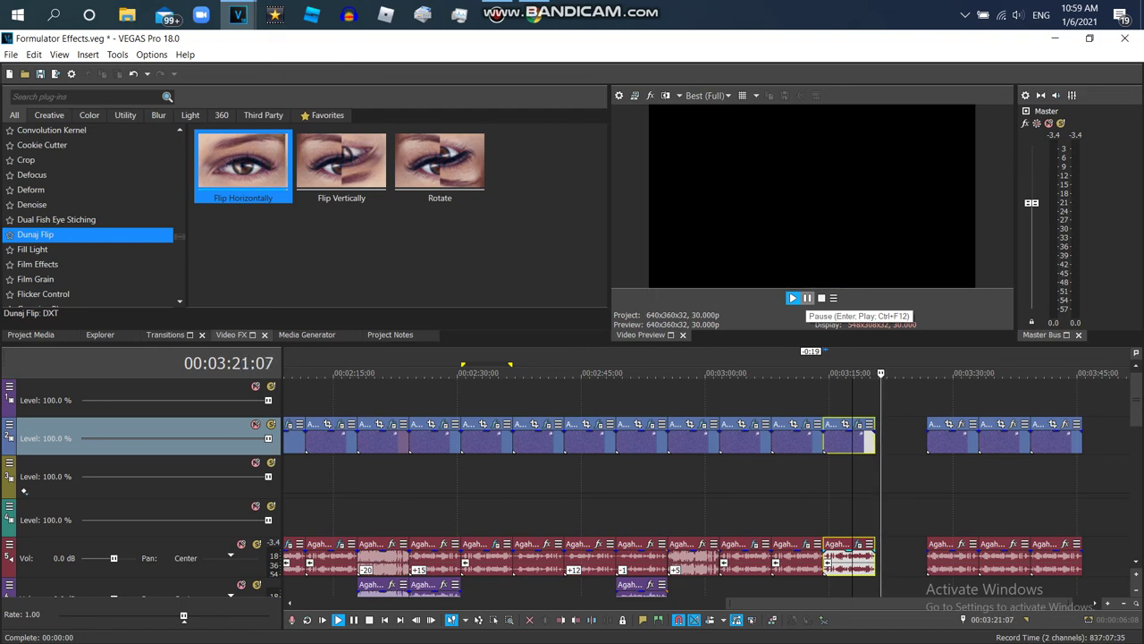
Step: Replay the cyan Formulator event from 00:03:13:05, pause it partway through, and check the system speaker volume
key("j")
key("j")
key("j")
key("k")
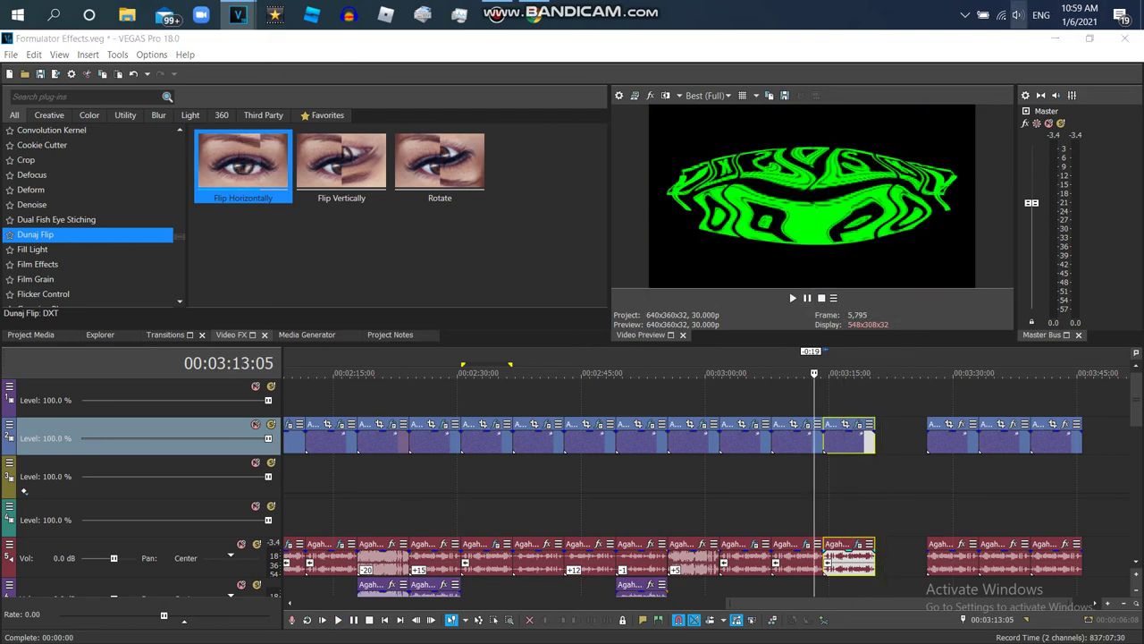
key("XF86AudioRaiseVolume")
left_click(792, 297)
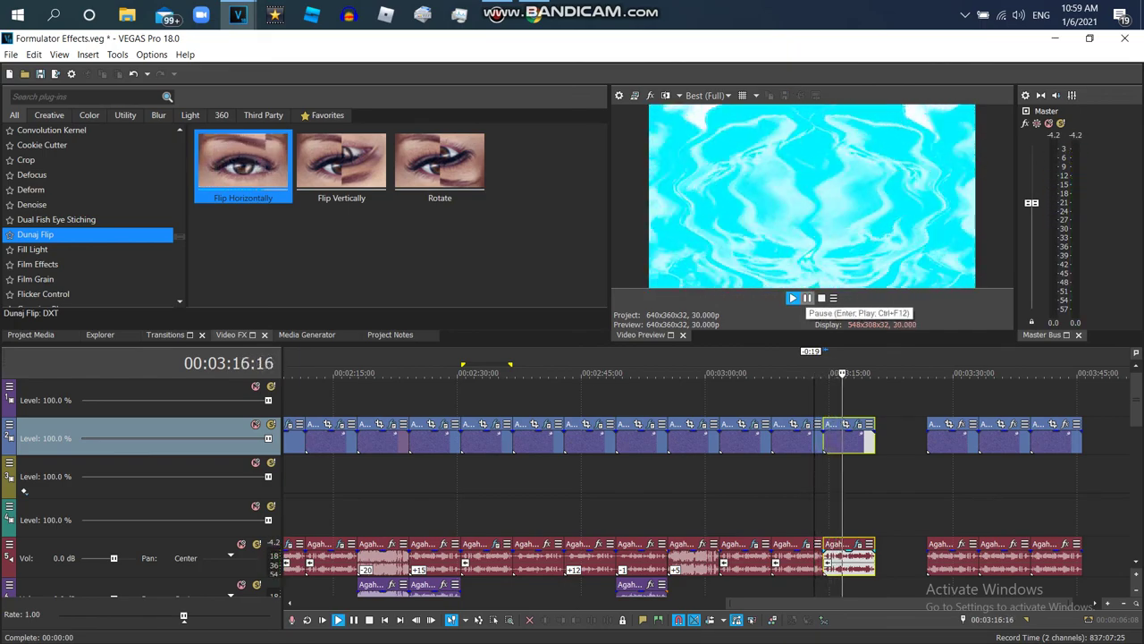
left_click(806, 297)
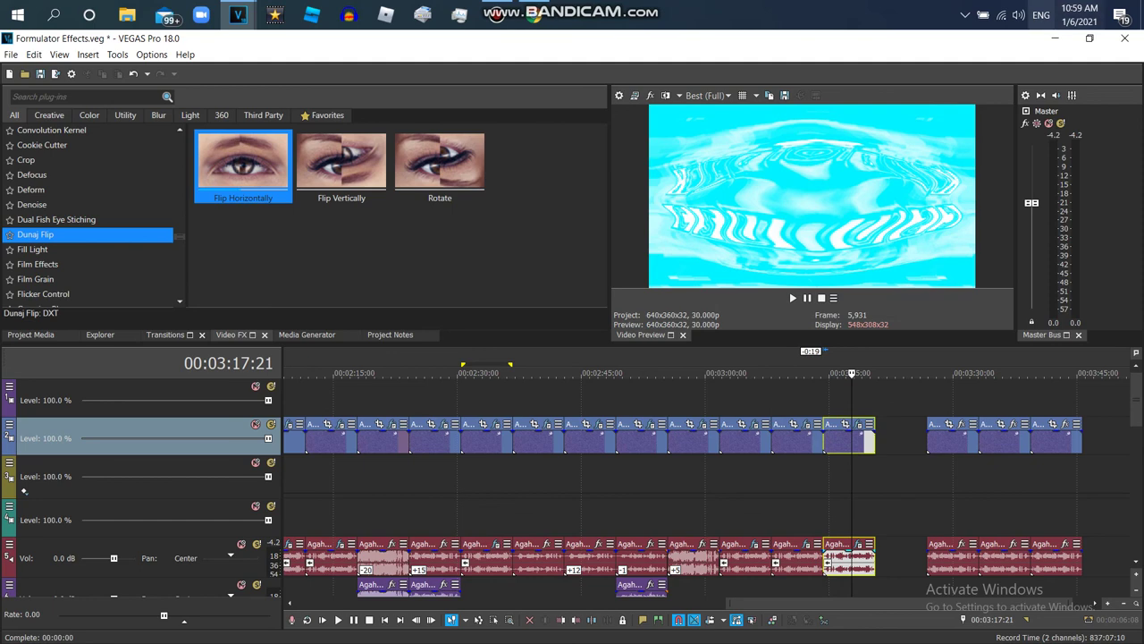
left_click(1019, 15)
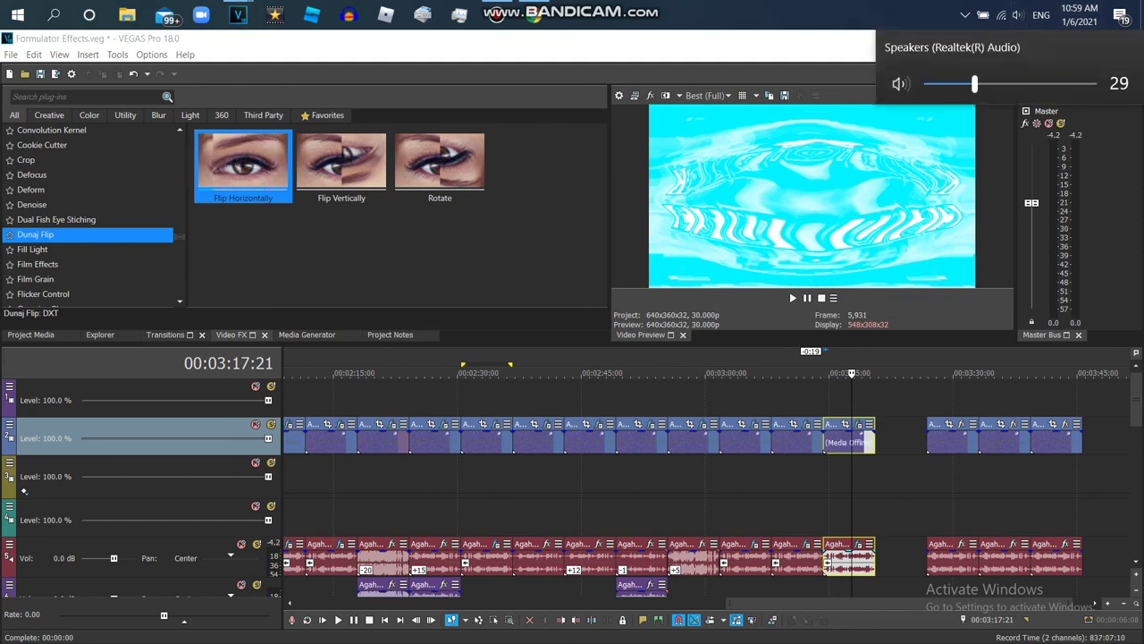
key("Escape")
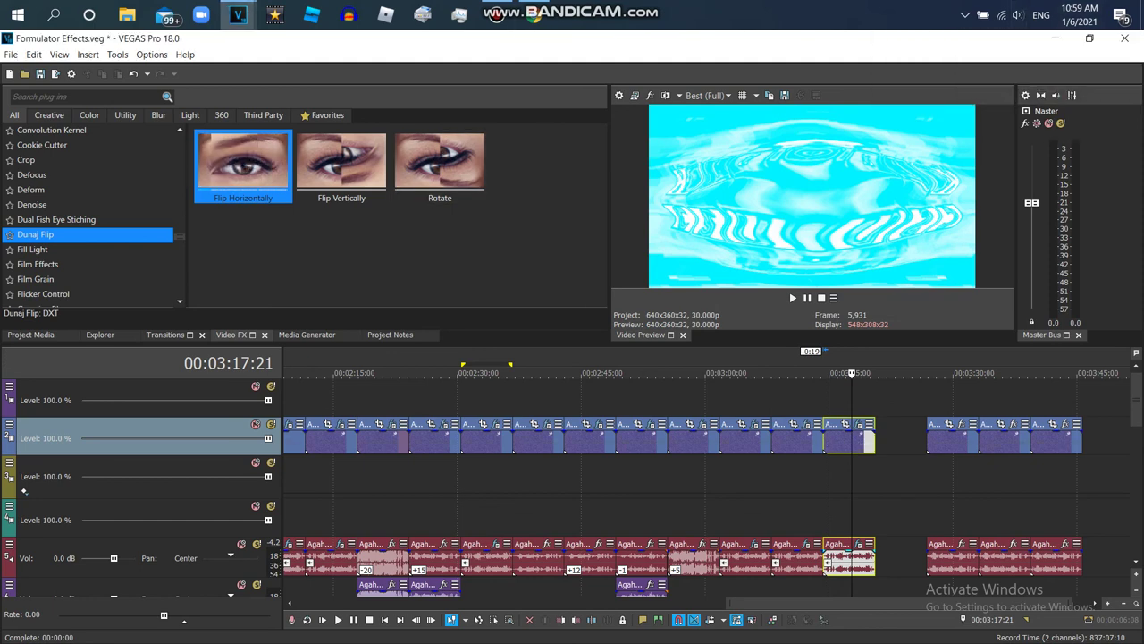